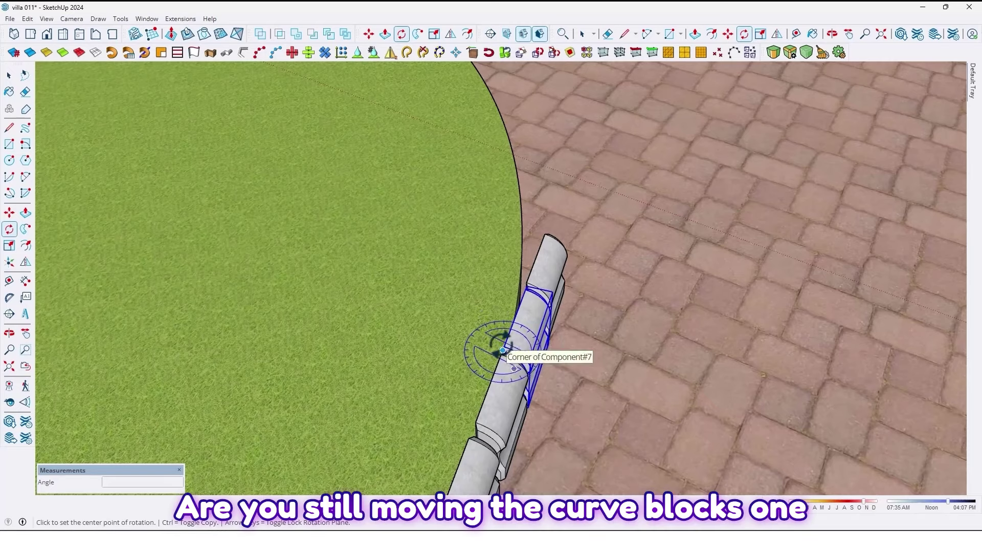
Rotate the curb block against the lawn's curved edge and select the next block at the end of the row.
{"action": "left_click", "coordinate": [518, 290]}
{"action": "key", "text": "space"}
{"action": "left_click", "coordinate": [536, 290]}
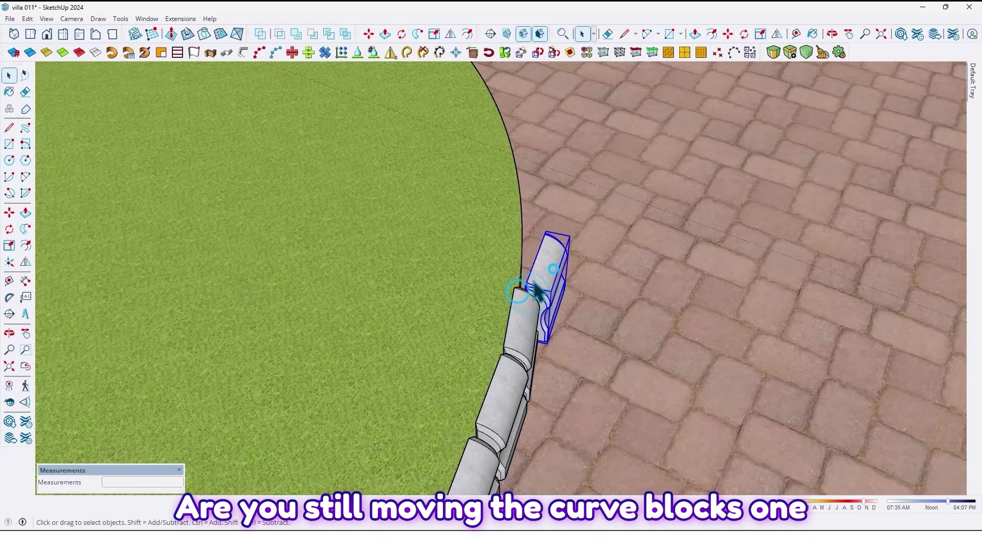
{"action": "scroll", "coordinate": [537, 290], "scroll_direction": "up", "scroll_amount": 2}
{"action": "middle_click_drag", "start_coordinate": [553, 268], "coordinate": [548, 337]}
Try to fit the end curb block to the lawn's curve by moving and rotating it by hand.
{"action": "key", "text": "m"}
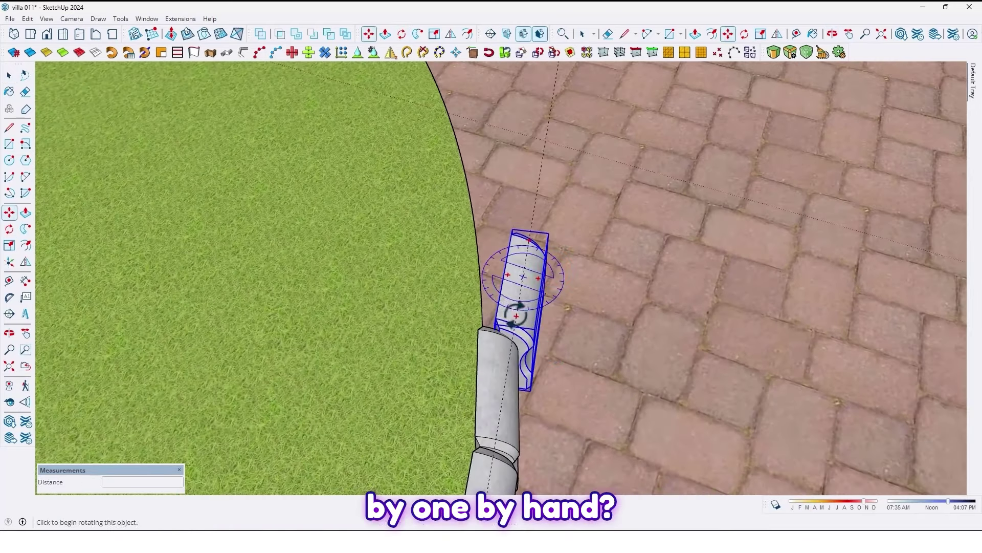
{"action": "left_click", "coordinate": [516, 317]}
{"action": "left_click", "coordinate": [529, 326]}
{"action": "left_click", "coordinate": [620, 378]}
{"action": "middle_click_drag", "start_coordinate": [593, 375], "coordinate": [527, 214]}
{"action": "left_click", "coordinate": [551, 387]}
{"action": "left_click", "coordinate": [527, 215]}
{"action": "left_click", "coordinate": [520, 209]}
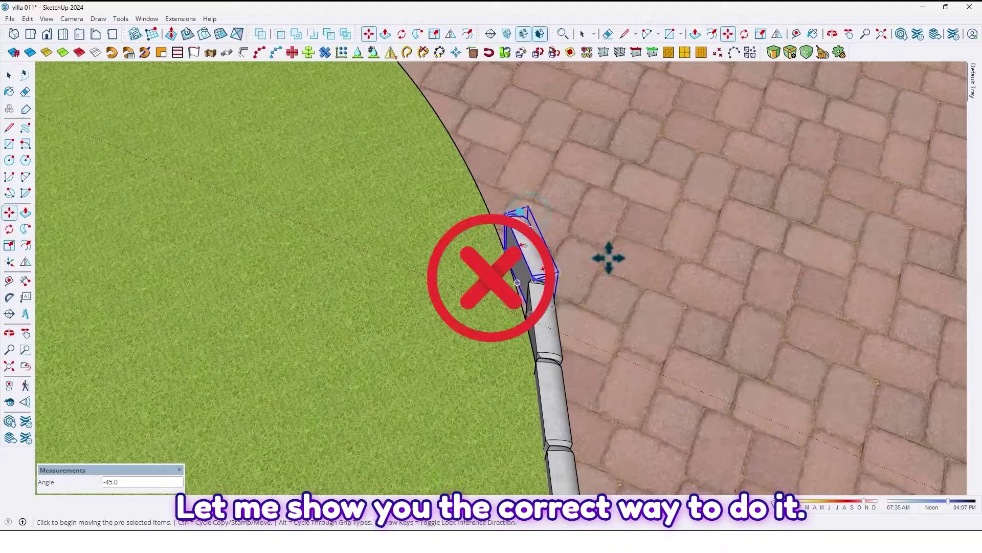
{"action": "middle_click_drag", "start_coordinate": [611, 256], "coordinate": [572, 305]}
{"action": "left_click", "coordinate": [572, 306]}
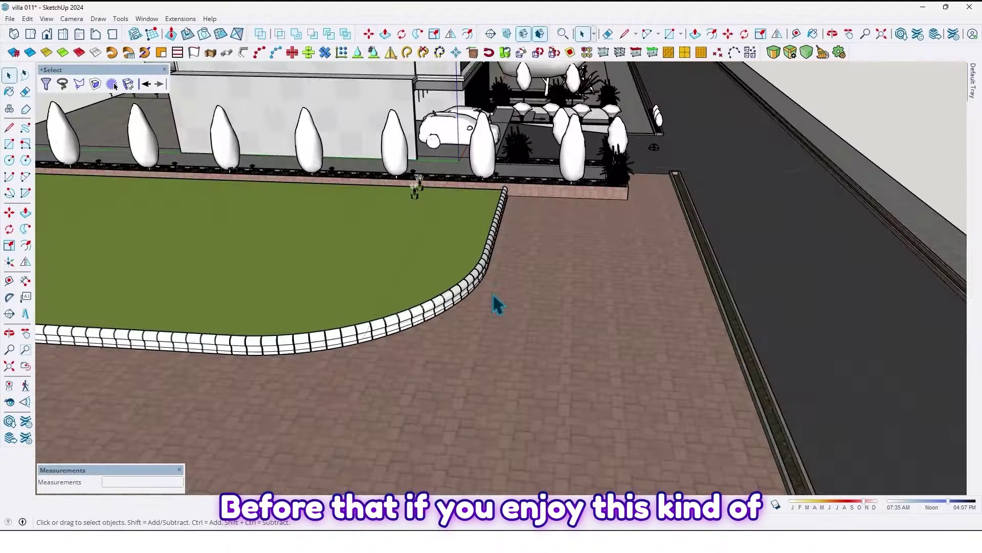
Open one white curb block of the curved border for editing and paint all its geometry with the grey concrete material.
{"action": "middle_click_drag", "start_coordinate": [495, 307], "coordinate": [402, 369]}
{"action": "scroll", "coordinate": [402, 363], "scroll_direction": "up", "scroll_amount": 2}
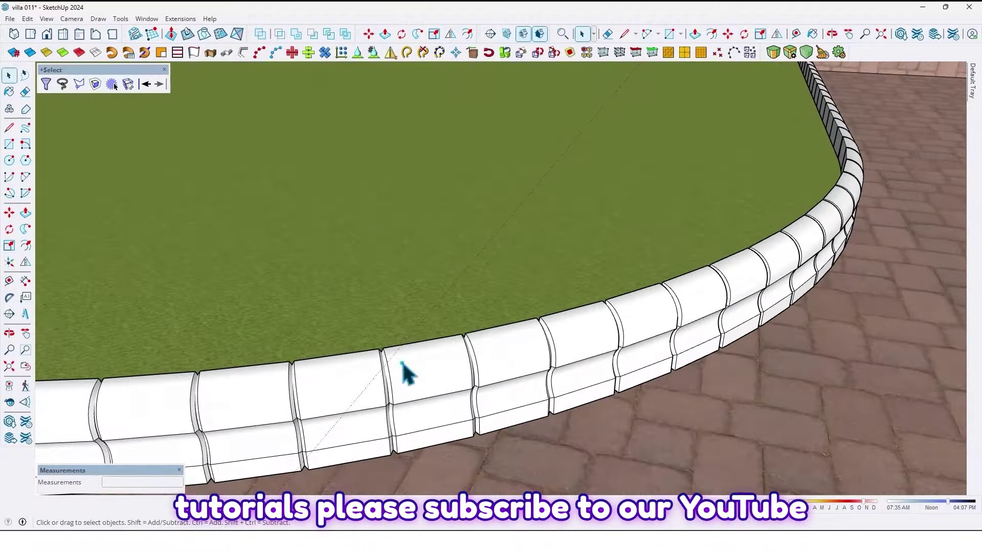
{"action": "double_click", "coordinate": [402, 362]}
{"action": "scroll", "coordinate": [402, 364], "scroll_direction": "down", "scroll_amount": 2}
{"action": "left_click", "coordinate": [415, 373]}
{"action": "triple_click", "coordinate": [415, 374]}
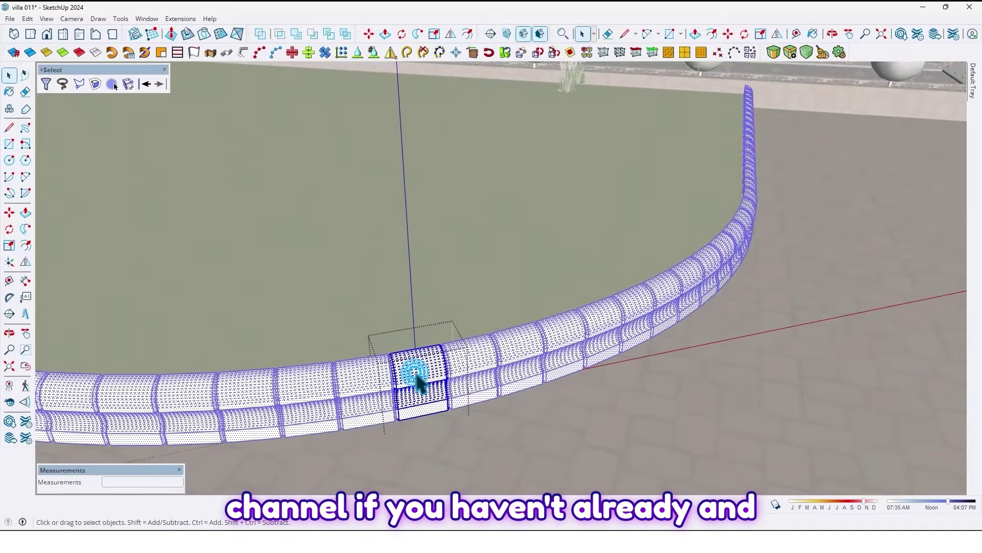
{"action": "key", "text": "b"}
{"action": "left_click", "coordinate": [418, 373]}
{"action": "key", "text": "space"}
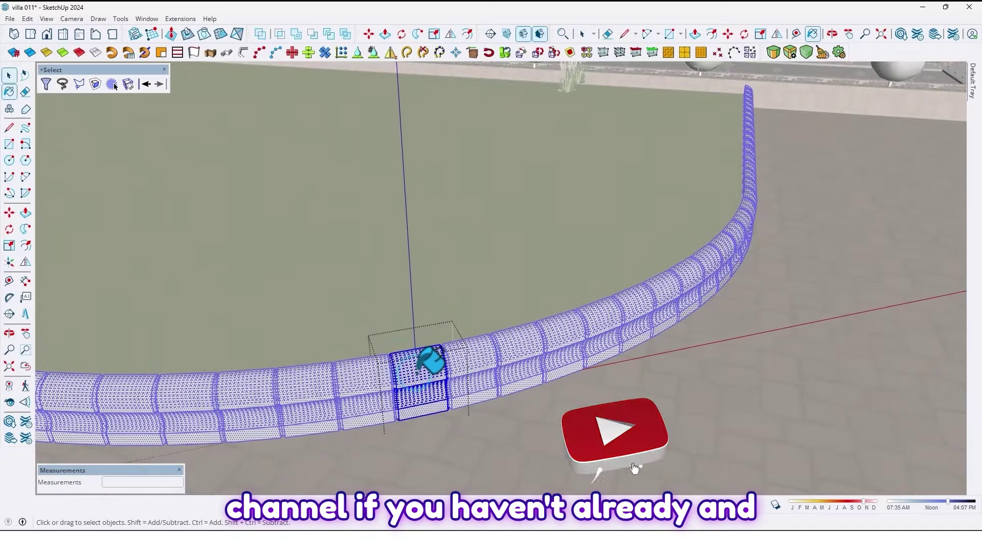
{"action": "key", "text": "Escape"}
{"action": "scroll", "coordinate": [419, 373], "scroll_direction": "down", "scroll_amount": 2}
{"action": "middle_click_drag", "start_coordinate": [419, 373], "coordinate": [57, 358]}
{"action": "scroll", "coordinate": [292, 302], "scroll_direction": "up", "scroll_amount": 5}
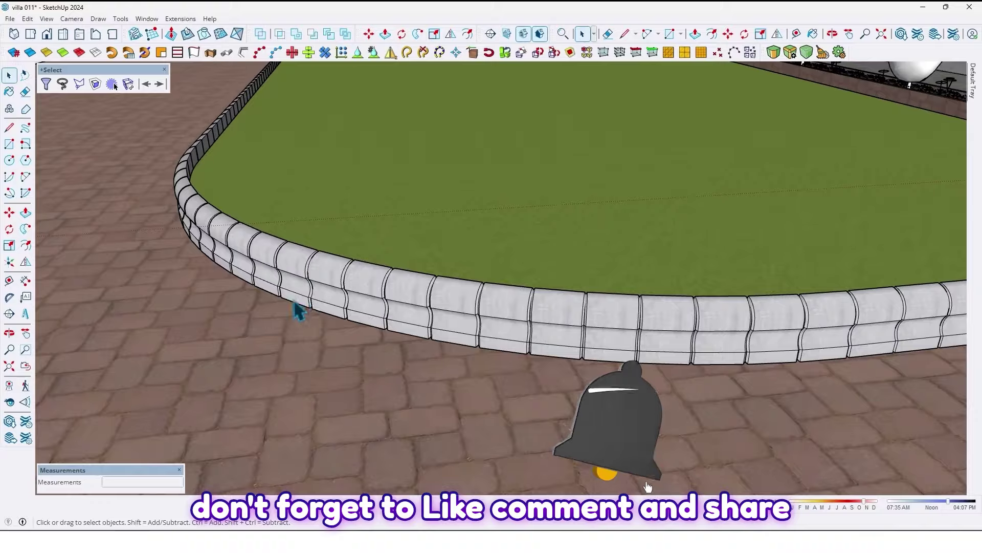
Draw a vertical 10 by 30 cm rectangle at the lawn's bottom corner, perpendicular to its side face.
{"action": "mouse_move", "coordinate": [259, 263]}
{"action": "middle_mouse_down"}
{"action": "mouse_move", "coordinate": [474, 309]}
{"action": "mouse_move", "coordinate": [809, 248]}
{"action": "mouse_move", "coordinate": [448, 280]}
{"action": "mouse_move", "coordinate": [333, 339]}
{"action": "mouse_move", "coordinate": [627, 426]}
{"action": "mouse_move", "coordinate": [612, 345]}
{"action": "mouse_move", "coordinate": [222, 289]}
{"action": "mouse_move", "coordinate": [329, 377]}
{"action": "mouse_move", "coordinate": [321, 384]}
{"action": "mouse_move", "coordinate": [324, 375]}
{"action": "middle_mouse_up"}
{"action": "scroll", "coordinate": [334, 339], "scroll_direction": "down", "scroll_amount": 3}
{"action": "key", "text": "r"}
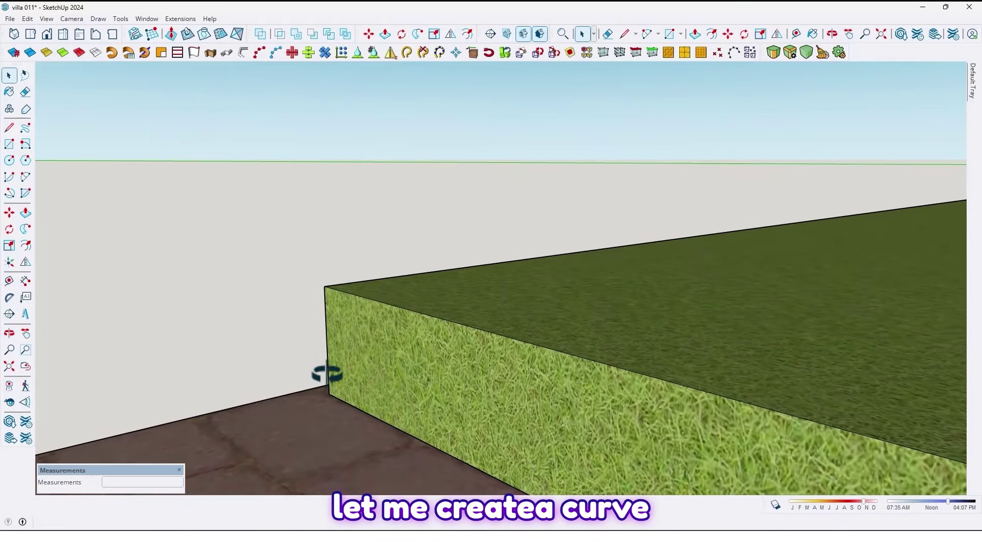
{"action": "left_click", "coordinate": [348, 402]}
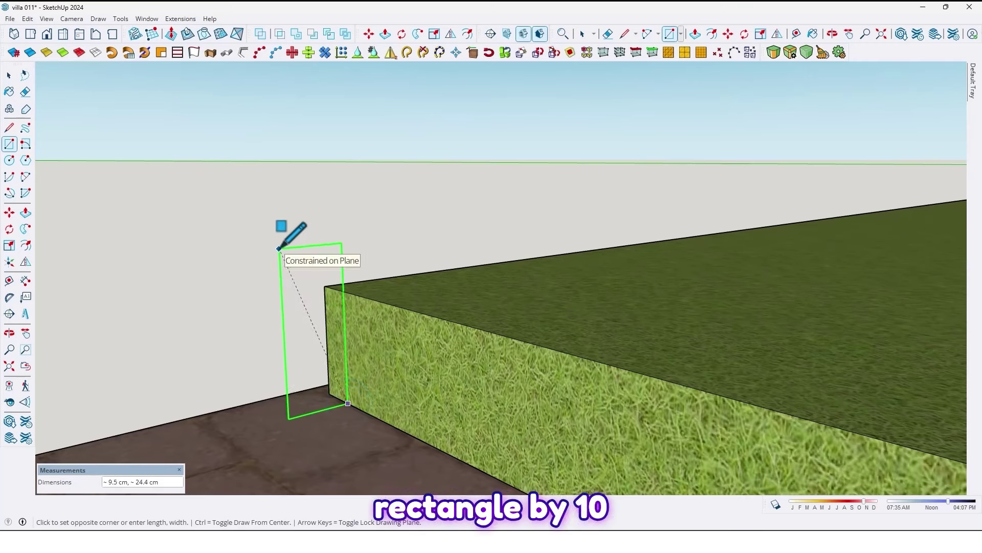
{"action": "type", "text": "10,3"}
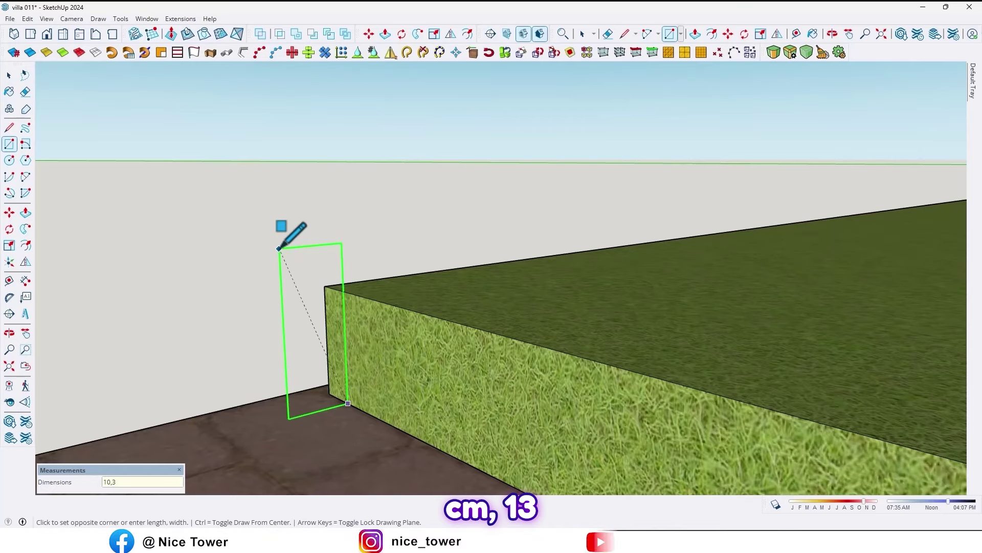
{"action": "type", "text": "0"}
{"action": "key", "text": "Return"}
Round the rectangle's upper outer corner with a tangent arc about 14 cm long, trimming off the corner.
{"action": "middle_click_drag", "start_coordinate": [280, 248], "coordinate": [215, 249]}
{"action": "key", "text": "a"}
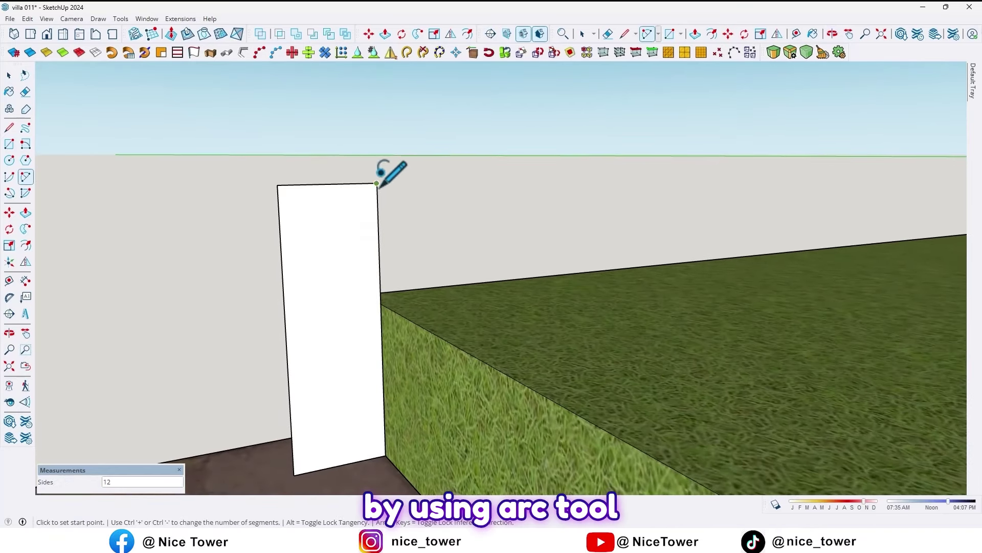
{"action": "left_click", "coordinate": [376, 184]}
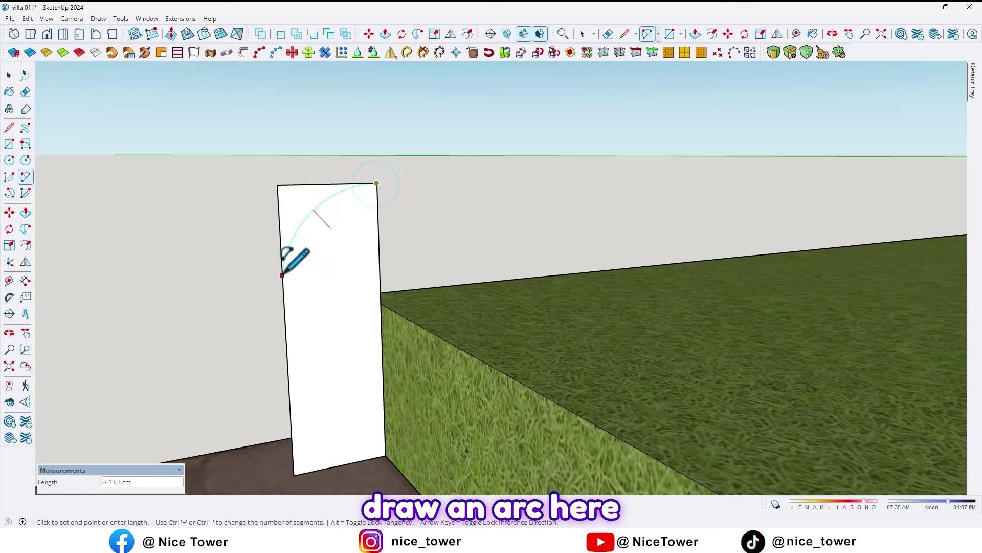
{"action": "left_click", "coordinate": [283, 285]}
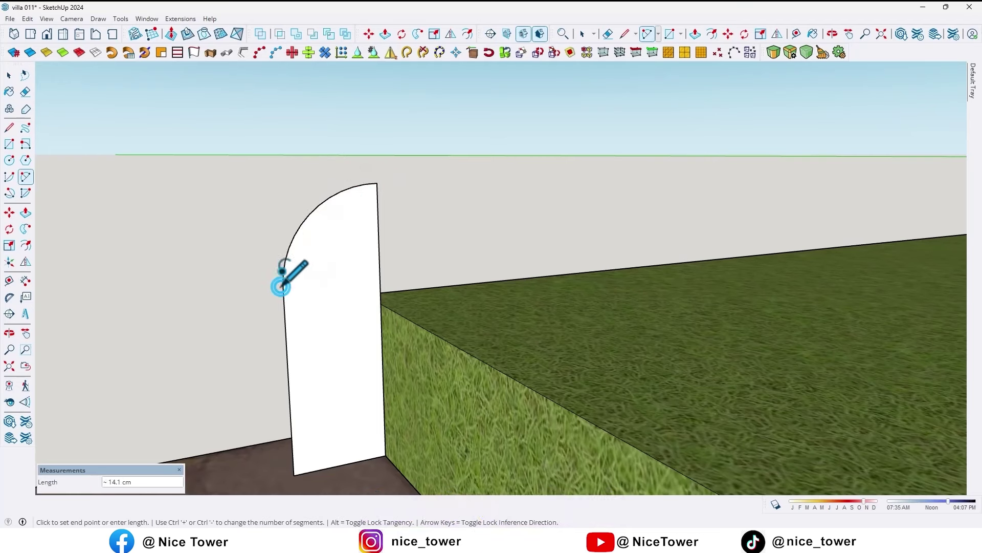
{"action": "left_click", "coordinate": [284, 284]}
Cut a concave notch into the profile's outer edge with an arc about 11 cm long and 2.1 cm bulge, erasing the leftover edge.
{"action": "left_click", "coordinate": [284, 310]}
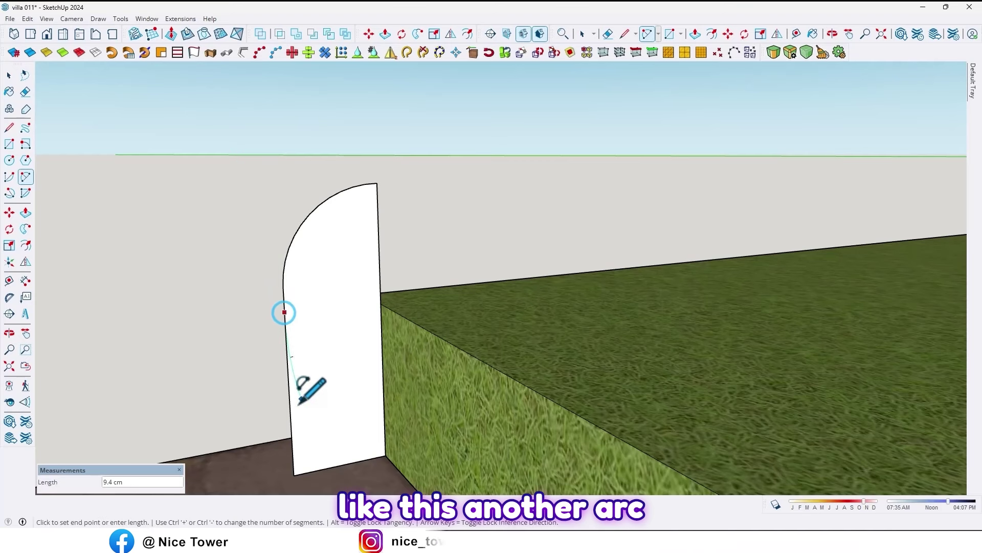
{"action": "left_click", "coordinate": [290, 417]}
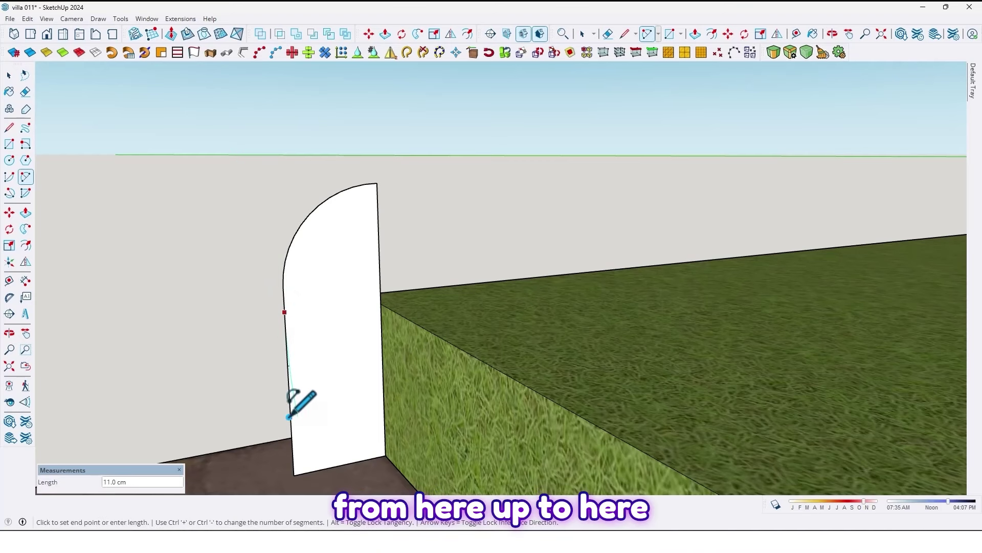
{"action": "left_click", "coordinate": [308, 367]}
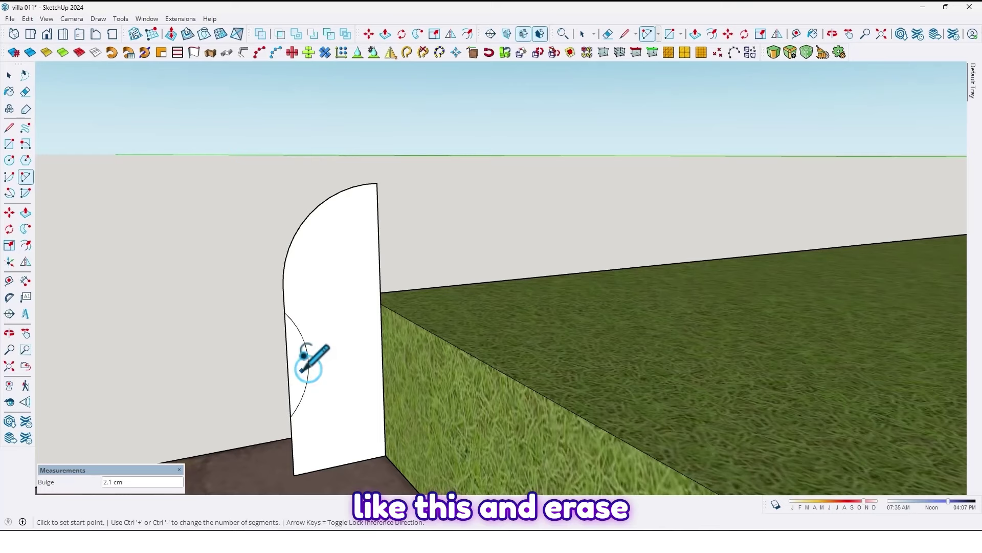
{"action": "key", "text": "e"}
{"action": "left_click_drag", "start_coordinate": [300, 358], "coordinate": [262, 361]}
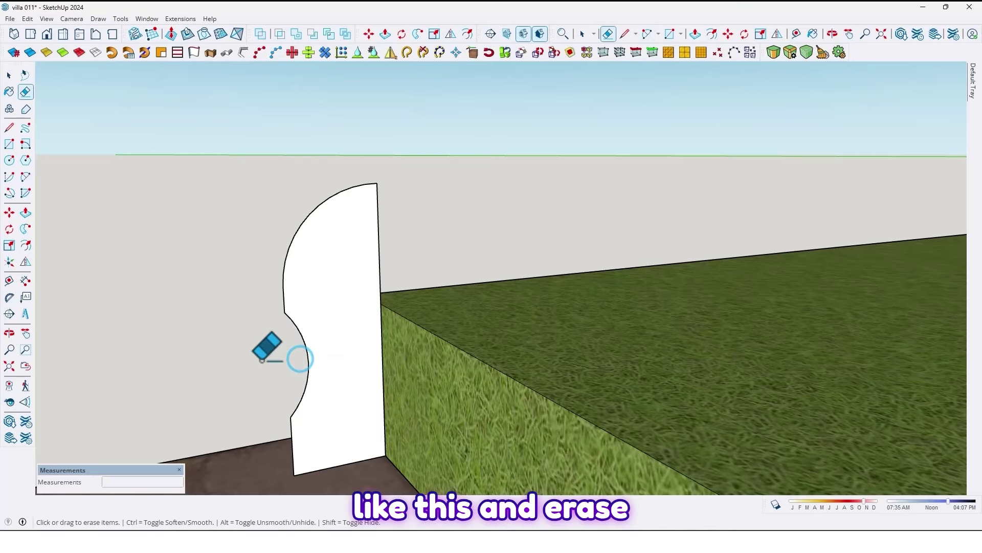
Extrude the curb profile 25 cm along the lawn's edge with Push/Pull.
{"action": "mouse_move", "coordinate": [262, 360]}
{"action": "middle_mouse_down"}
{"action": "mouse_move", "coordinate": [239, 355]}
{"action": "mouse_move", "coordinate": [373, 419]}
{"action": "mouse_move", "coordinate": [302, 354]}
{"action": "mouse_move", "coordinate": [307, 373]}
{"action": "mouse_move", "coordinate": [287, 355]}
{"action": "middle_mouse_up"}
{"action": "key", "text": "p"}
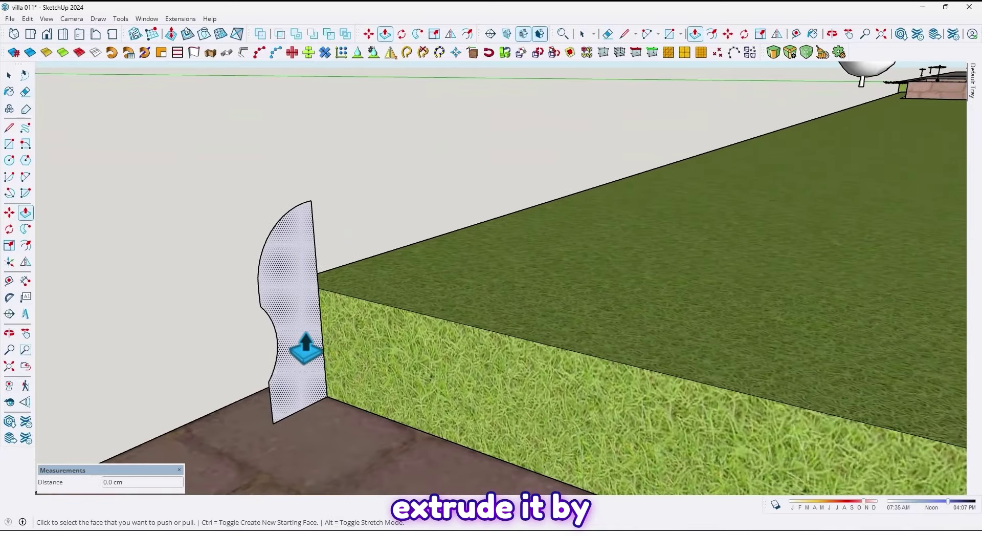
{"action": "left_click", "coordinate": [306, 348]}
{"action": "type", "text": "2"}
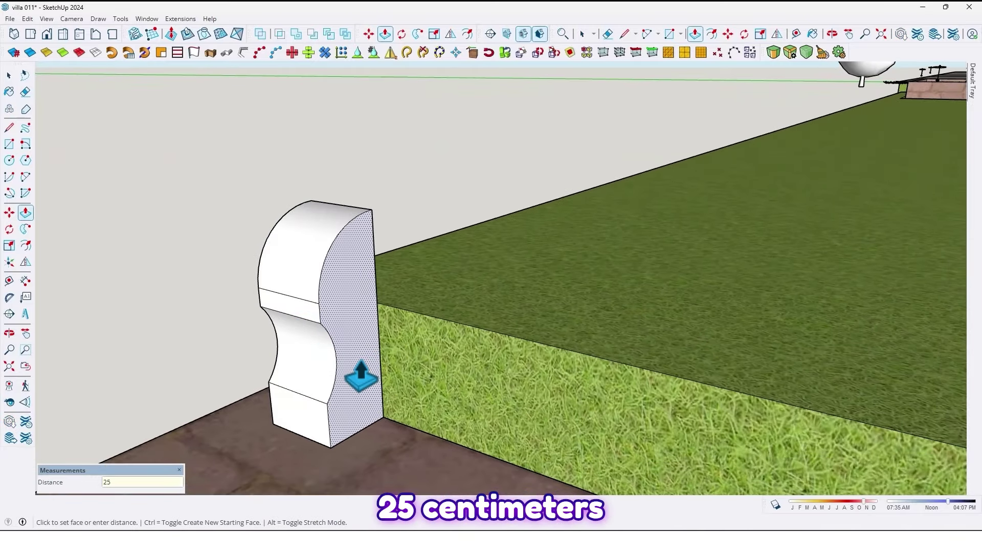
{"action": "type", "text": "5"}
{"action": "key", "text": "Return"}
{"action": "key", "text": "space"}
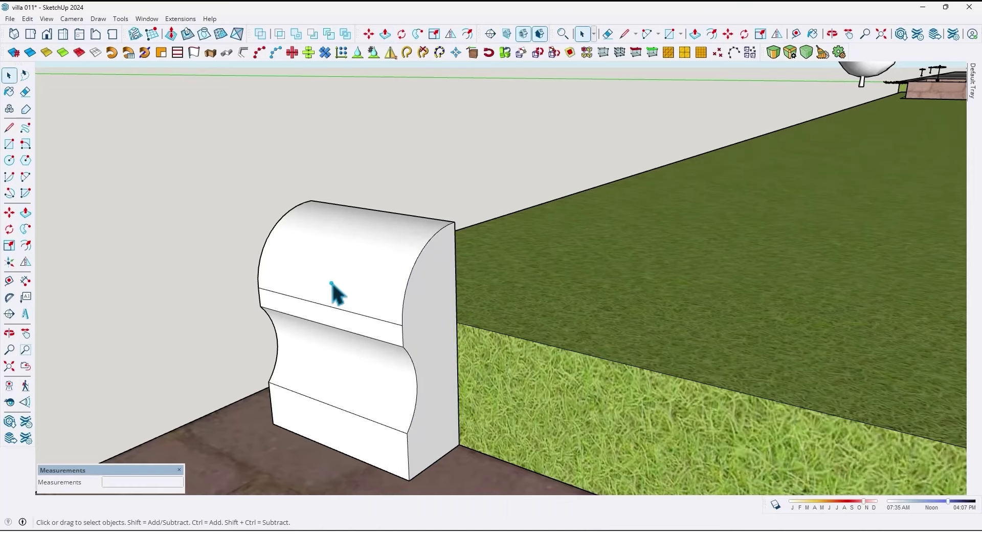
Select the whole curb block and make it a component with the default settings.
{"action": "left_click", "coordinate": [332, 288]}
{"action": "triple_click", "coordinate": [333, 287]}
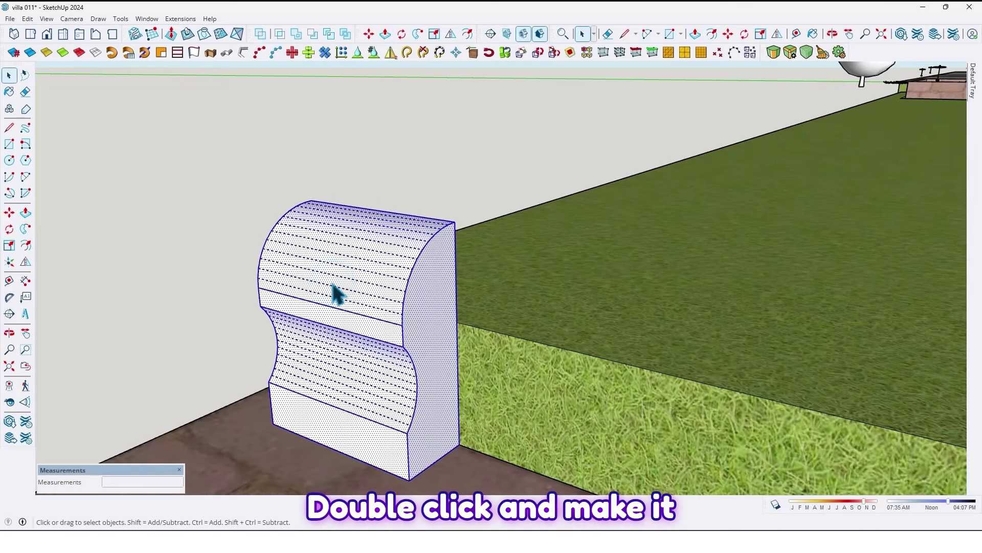
{"action": "right_click", "coordinate": [333, 289]}
{"action": "left_click", "coordinate": [379, 87]}
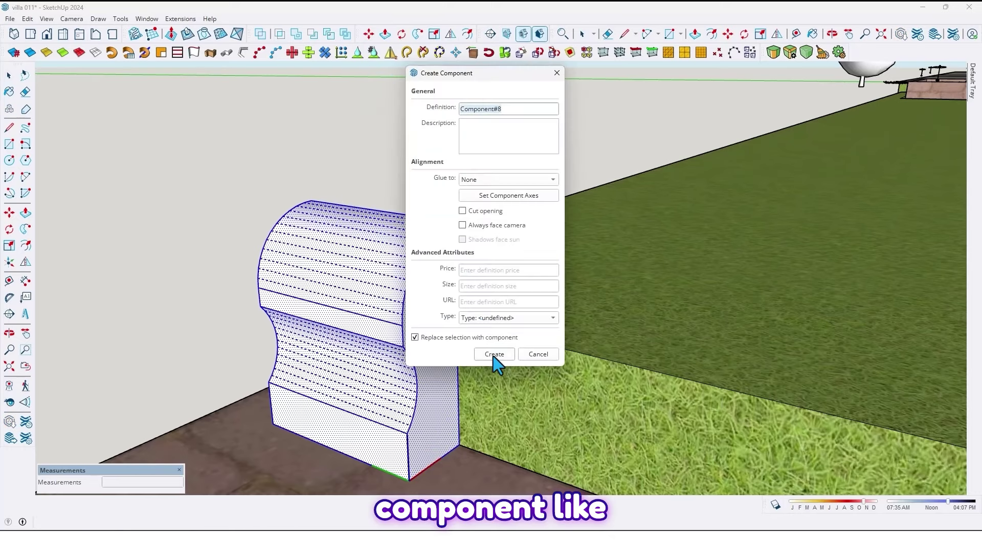
{"action": "left_click", "coordinate": [494, 355]}
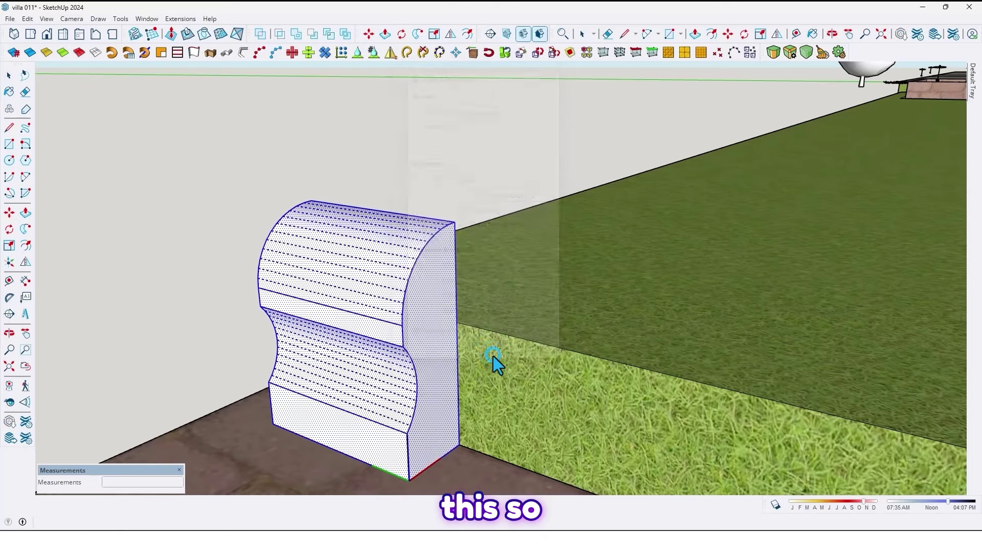
Open the lawn group for editing and select the curved top edge at its rounded corner.
{"action": "middle_click_drag", "start_coordinate": [373, 314], "coordinate": [291, 344]}
{"action": "scroll", "coordinate": [291, 343], "scroll_direction": "down", "scroll_amount": 1}
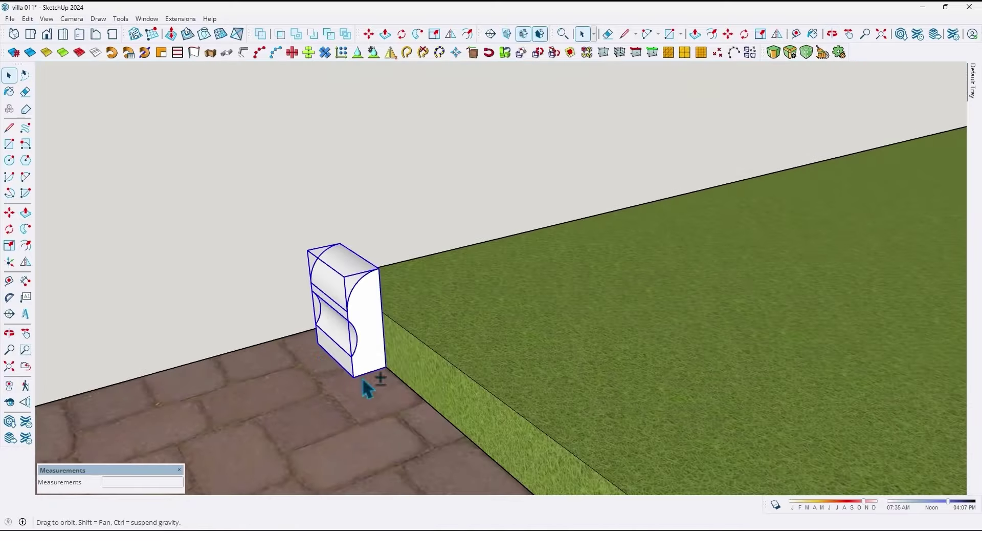
{"action": "middle_click_drag", "start_coordinate": [366, 386], "coordinate": [364, 333]}
{"action": "scroll", "coordinate": [363, 330], "scroll_direction": "down", "scroll_amount": 2}
{"action": "middle_click_drag", "start_coordinate": [486, 420], "coordinate": [416, 335]}
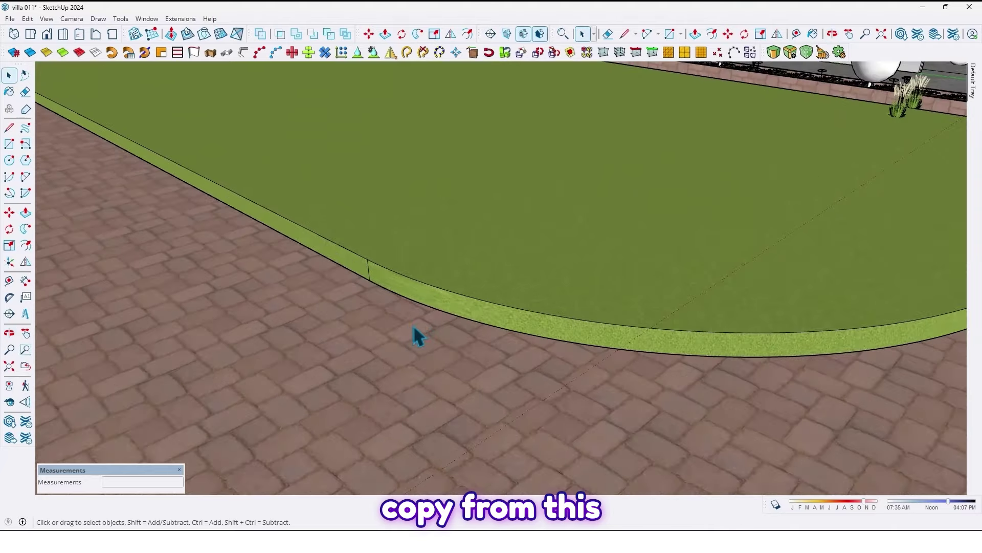
{"action": "left_click", "coordinate": [421, 282]}
{"action": "double_click", "coordinate": [421, 282]}
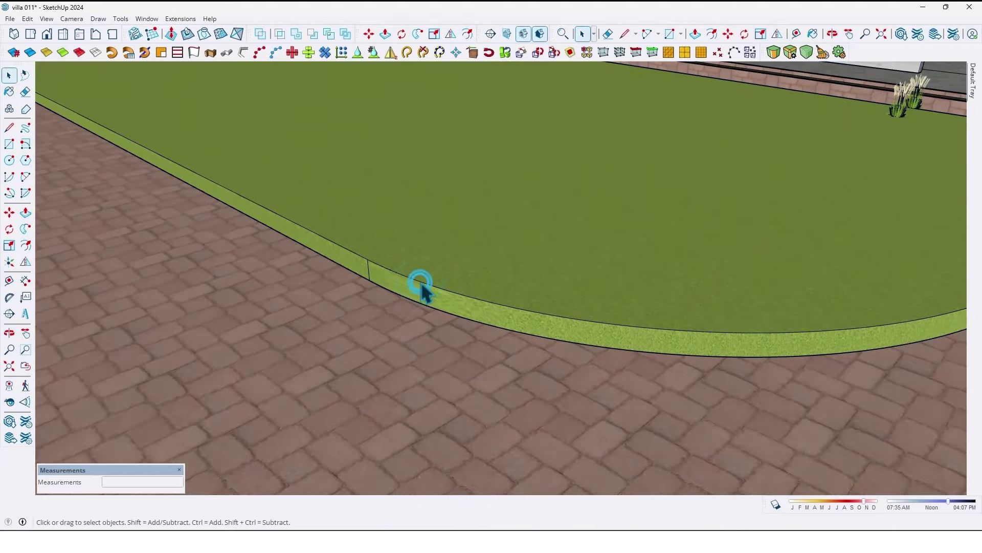
{"action": "left_click", "coordinate": [420, 281]}
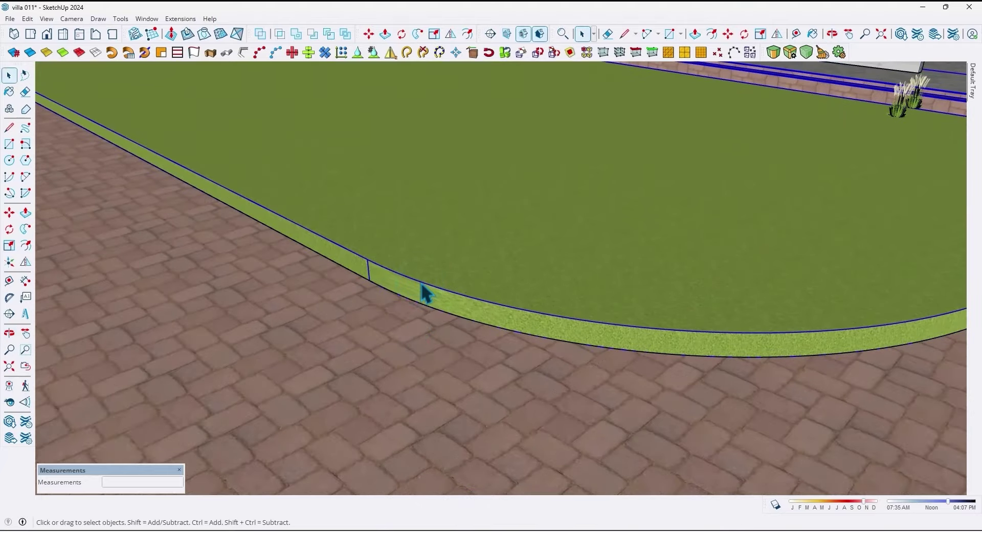
{"action": "left_click", "coordinate": [421, 284]}
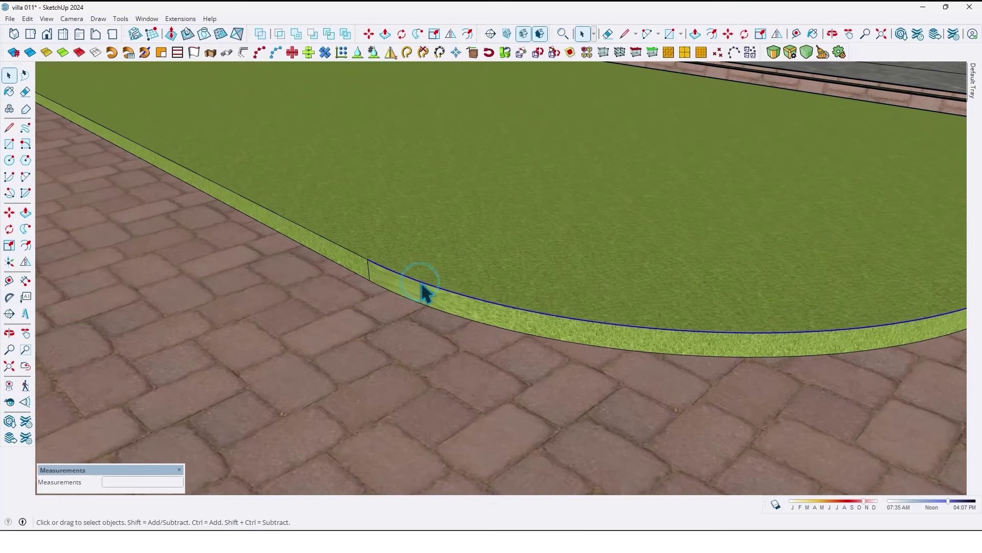
Add the two straight top edges adjoining the curve to the selection and copy the three edges to the clipboard.
{"action": "scroll", "coordinate": [421, 284], "scroll_direction": "down", "scroll_amount": 3}
{"action": "middle_click_drag", "start_coordinate": [372, 284], "coordinate": [240, 286], "text": "shift"}
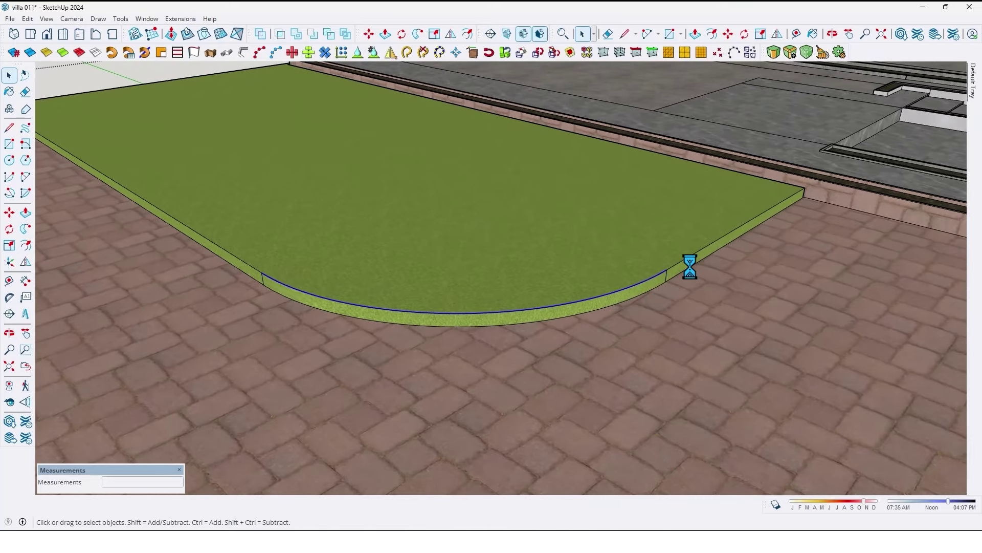
{"action": "scroll", "coordinate": [674, 278], "scroll_direction": "up", "scroll_amount": 3}
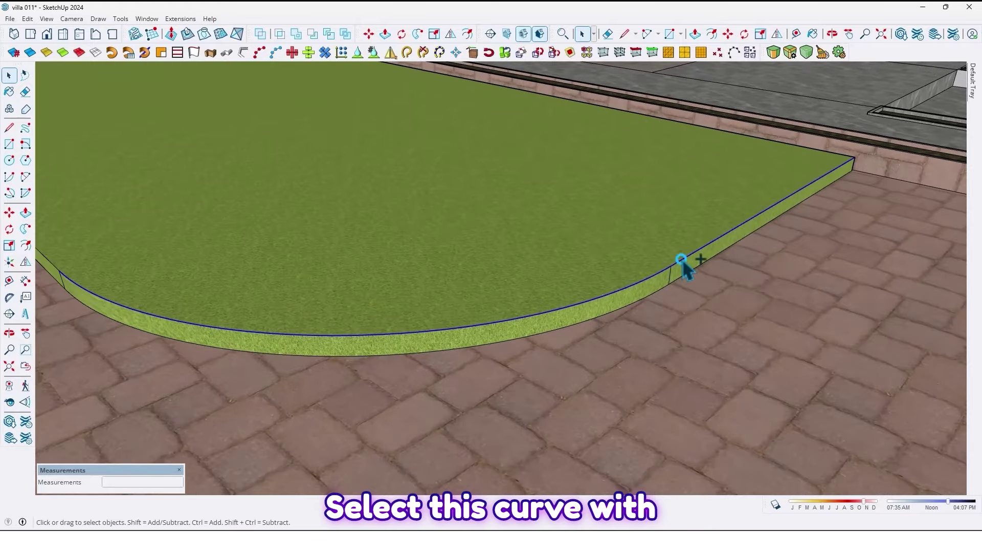
{"action": "scroll", "coordinate": [682, 260], "scroll_direction": "down", "scroll_amount": 3}
{"action": "middle_click_drag", "start_coordinate": [357, 268], "coordinate": [510, 292], "text": "shift"}
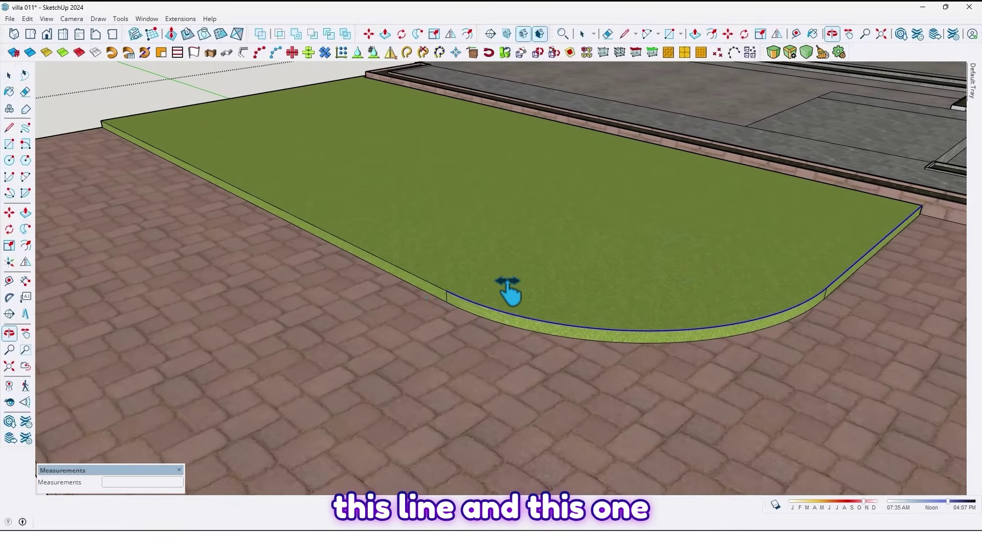
{"action": "scroll", "coordinate": [415, 284], "scroll_direction": "up", "scroll_amount": 3}
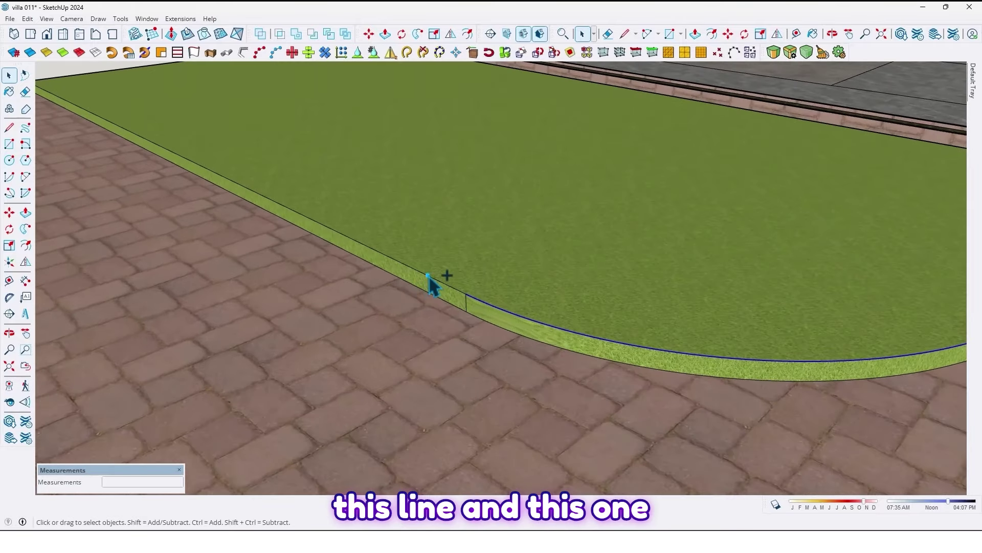
{"action": "left_click", "coordinate": [429, 277], "text": "ctrl"}
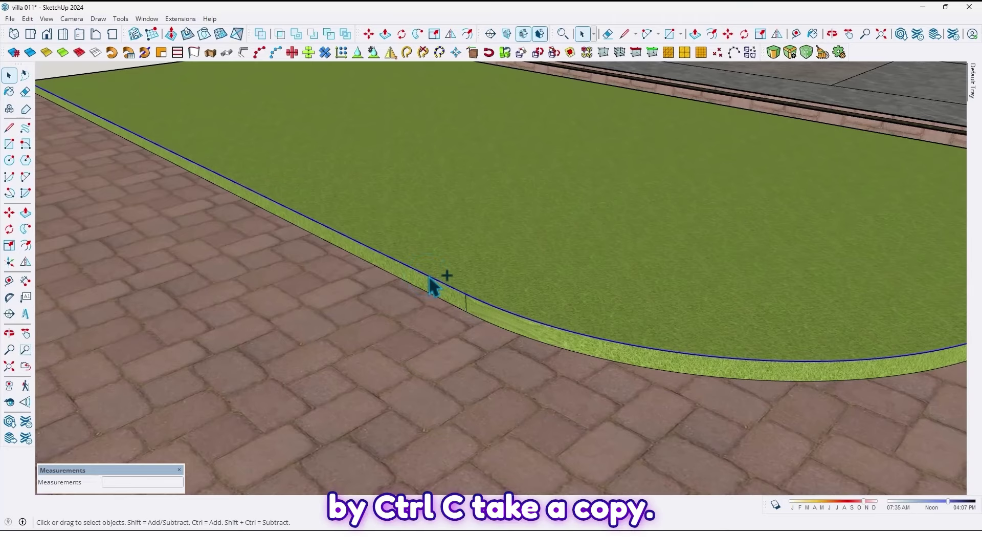
{"action": "key", "text": "ctrl+c"}
{"action": "scroll", "coordinate": [430, 285], "scroll_direction": "down", "scroll_amount": 4}
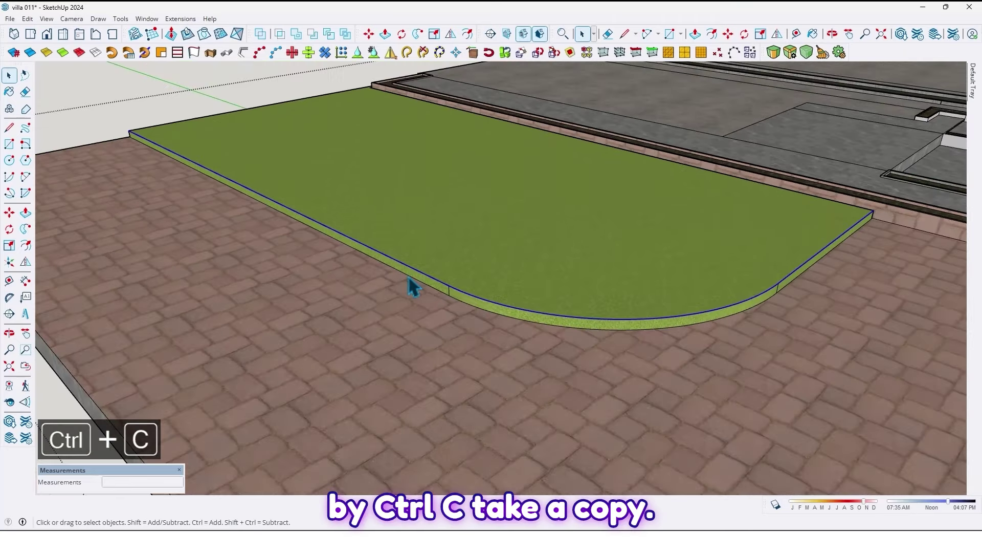
Leave the lawn group and paste the three copied edges in place outside it.
{"action": "scroll", "coordinate": [263, 204], "scroll_direction": "up", "scroll_amount": 5}
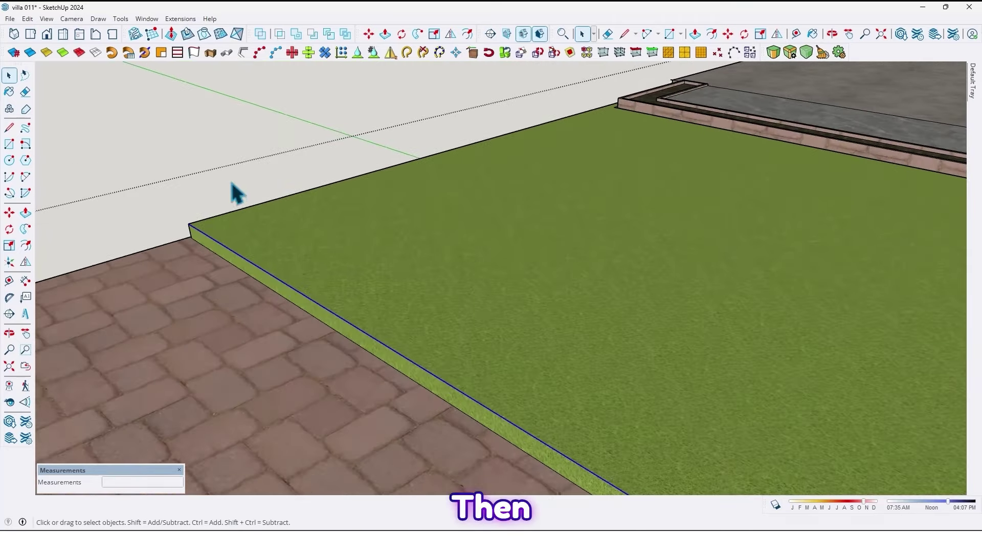
{"action": "left_click", "coordinate": [215, 139]}
{"action": "scroll", "coordinate": [219, 248], "scroll_direction": "up", "scroll_amount": 2}
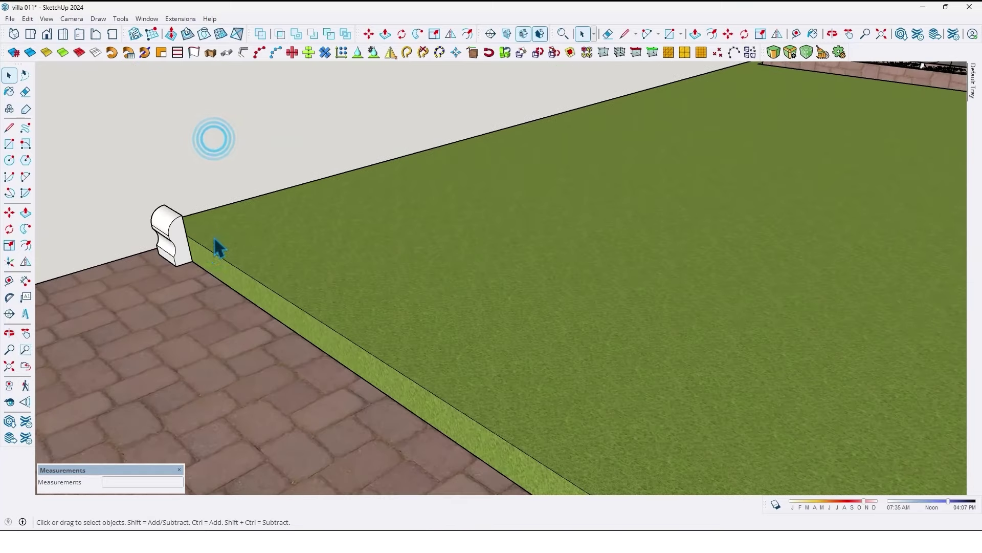
{"action": "left_click", "coordinate": [183, 240]}
{"action": "scroll", "coordinate": [183, 241], "scroll_direction": "up", "scroll_amount": 3}
{"action": "scroll", "coordinate": [182, 241], "scroll_direction": "down", "scroll_amount": 4}
{"action": "mouse_move", "coordinate": [183, 241]}
{"action": "middle_mouse_down", "text": "shift"}
{"action": "mouse_move", "coordinate": [159, 225]}
{"action": "mouse_move", "coordinate": [164, 217]}
{"action": "mouse_move", "coordinate": [200, 241]}
{"action": "middle_mouse_up", "text": "shift"}
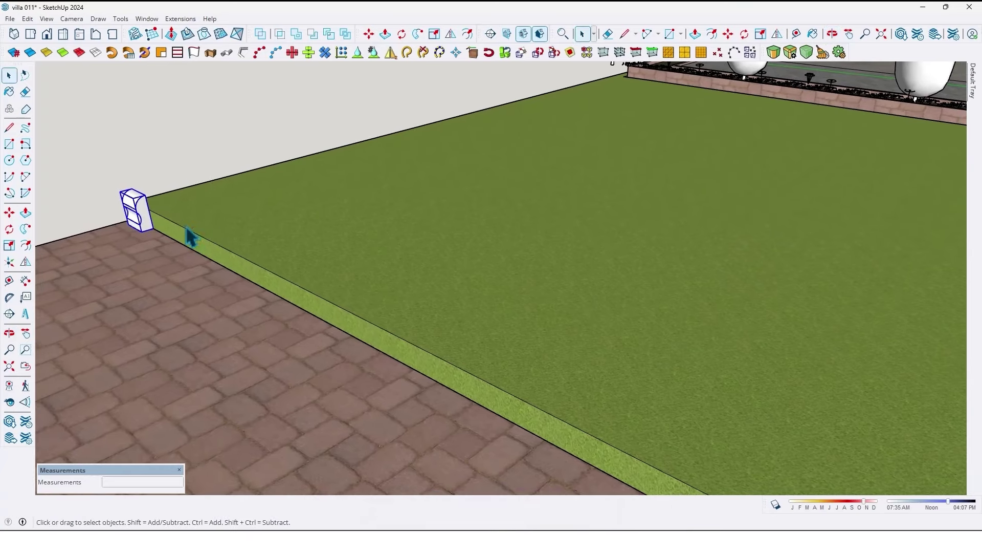
{"action": "left_click", "coordinate": [27, 18]}
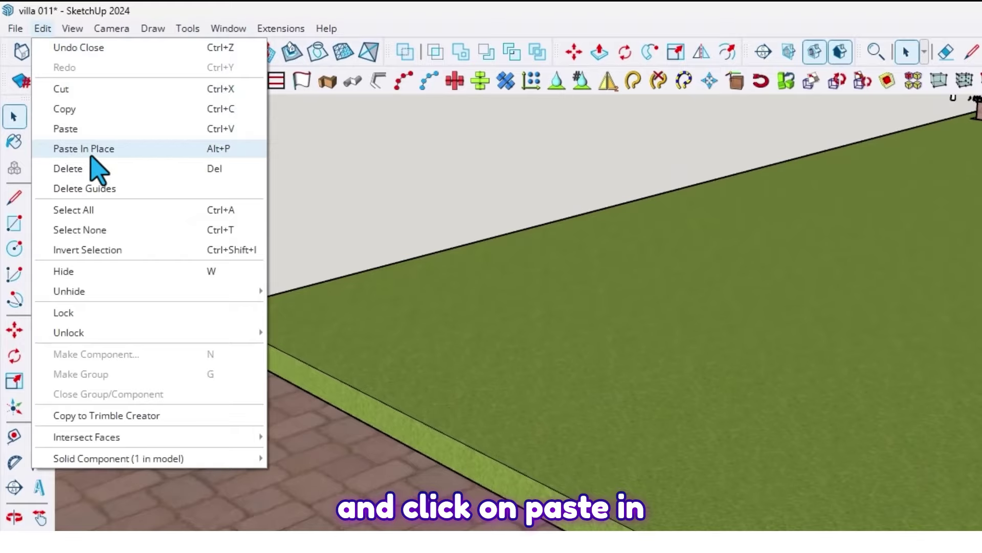
{"action": "left_click", "coordinate": [103, 153]}
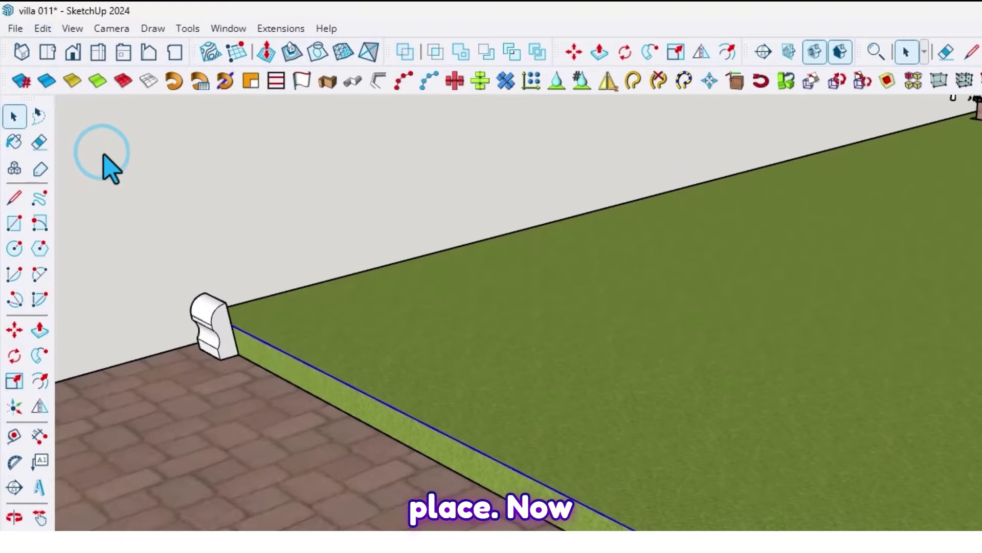
Raise the pasted path edges slightly above the lawn's top edge with Move.
{"action": "scroll", "coordinate": [106, 160], "scroll_direction": "down", "scroll_amount": 4}
{"action": "mouse_move", "coordinate": [245, 309]}
{"action": "middle_mouse_down"}
{"action": "mouse_move", "coordinate": [301, 375]}
{"action": "mouse_move", "coordinate": [430, 389]}
{"action": "middle_mouse_up"}
{"action": "scroll", "coordinate": [445, 409], "scroll_direction": "up", "scroll_amount": 3}
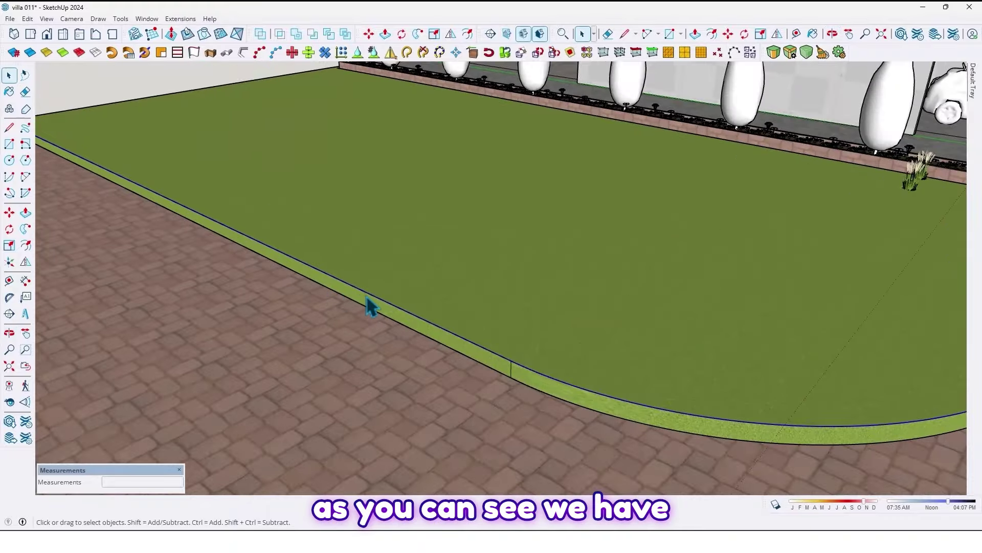
{"action": "scroll", "coordinate": [271, 276], "scroll_direction": "down", "scroll_amount": 5}
{"action": "scroll", "coordinate": [343, 321], "scroll_direction": "up", "scroll_amount": 2}
{"action": "scroll", "coordinate": [105, 191], "scroll_direction": "up", "scroll_amount": 3}
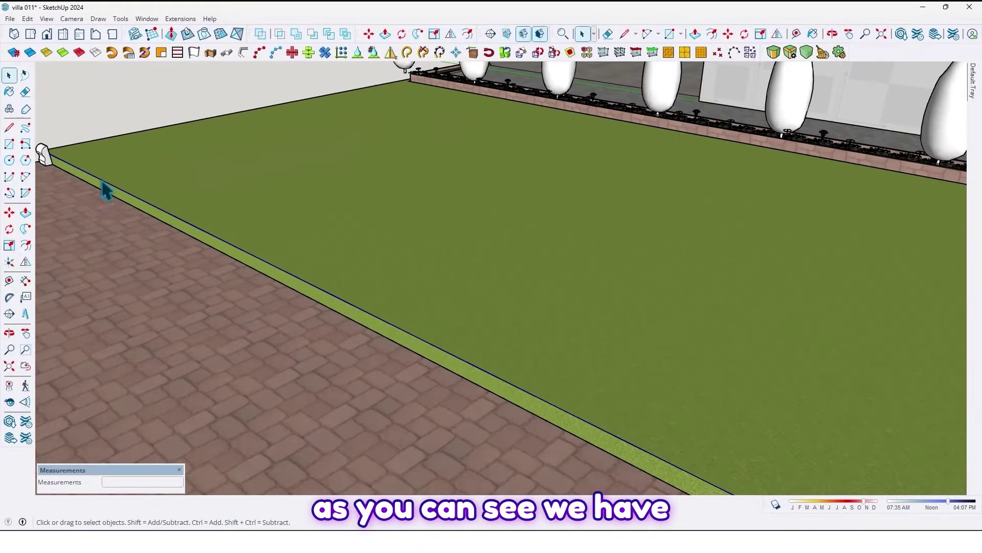
{"action": "mouse_move", "coordinate": [105, 191]}
{"action": "middle_mouse_down"}
{"action": "mouse_move", "coordinate": [265, 279]}
{"action": "mouse_move", "coordinate": [219, 259]}
{"action": "mouse_move", "coordinate": [262, 260]}
{"action": "middle_mouse_up"}
{"action": "scroll", "coordinate": [266, 278], "scroll_direction": "down", "scroll_amount": 3}
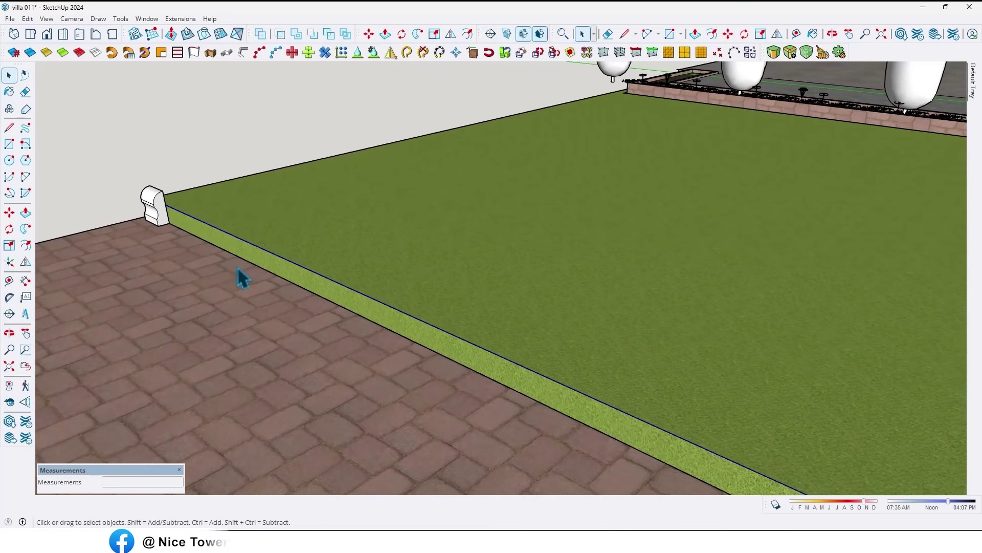
{"action": "key", "text": "m"}
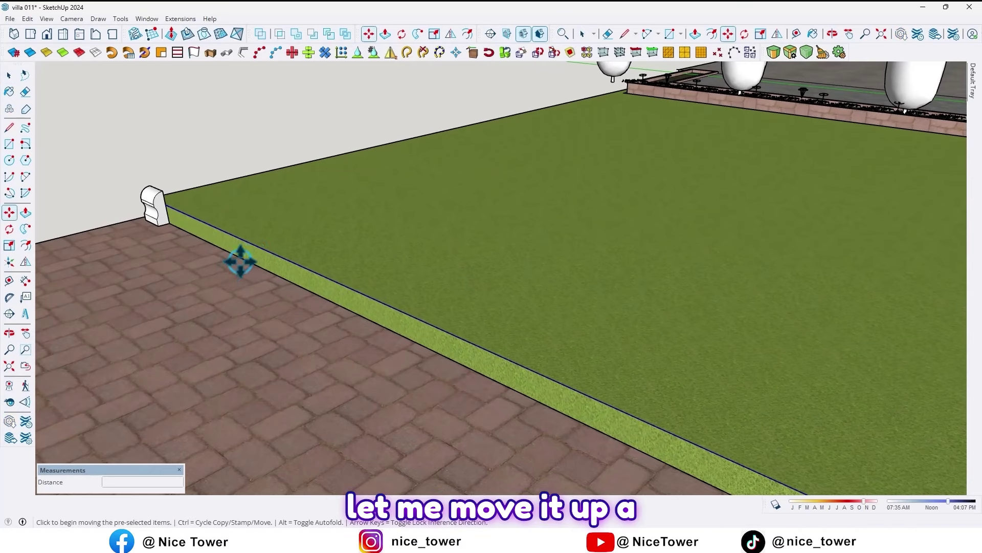
{"action": "left_click", "coordinate": [238, 262]}
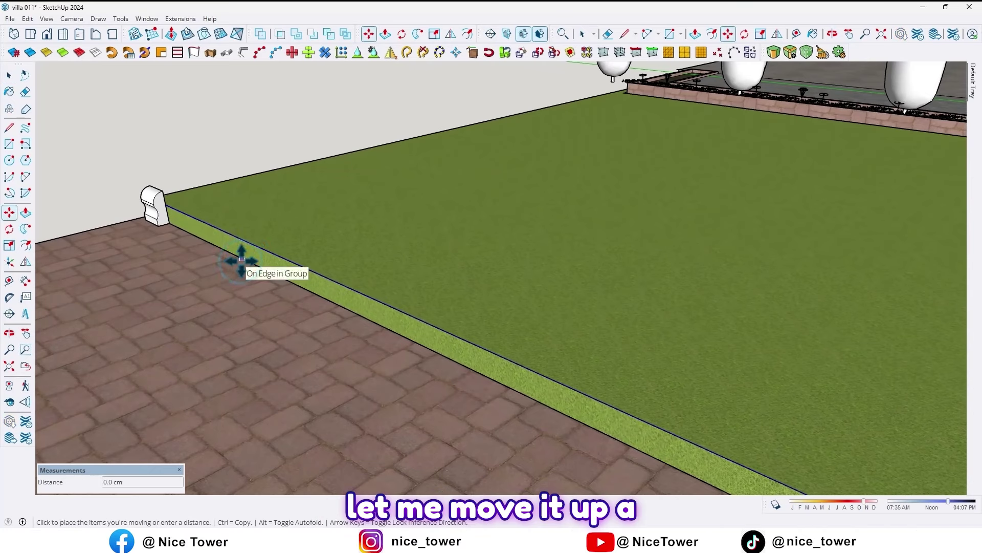
{"action": "left_click", "coordinate": [228, 232]}
{"action": "scroll", "coordinate": [123, 188], "scroll_direction": "down", "scroll_amount": 4}
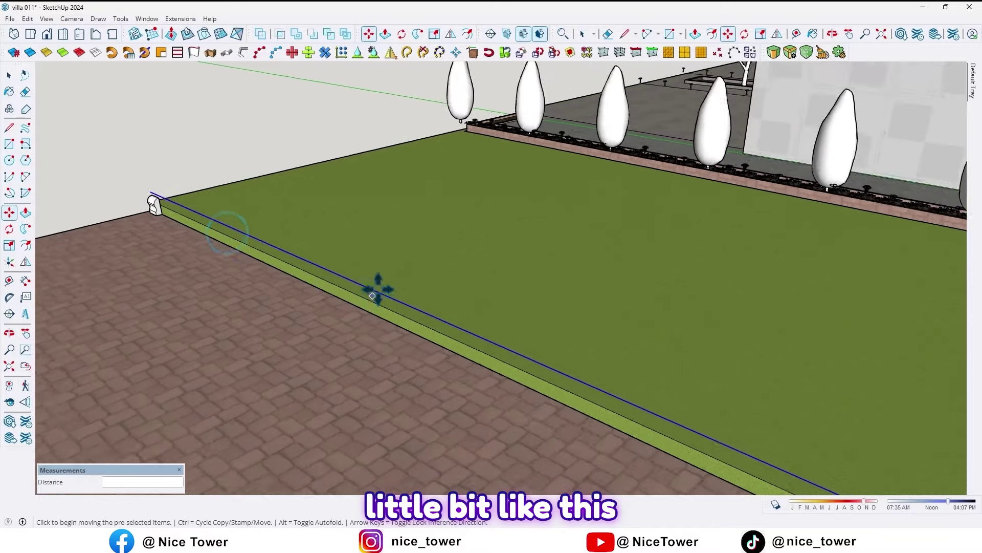
Try to weld the raised path edges into one curve with Weld Edges.
{"action": "middle_click_drag", "start_coordinate": [377, 287], "coordinate": [201, 211]}
{"action": "scroll", "coordinate": [201, 211], "scroll_direction": "down", "scroll_amount": 2}
{"action": "middle_click_drag", "start_coordinate": [377, 261], "coordinate": [263, 305]}
{"action": "scroll", "coordinate": [263, 305], "scroll_direction": "up", "scroll_amount": 3}
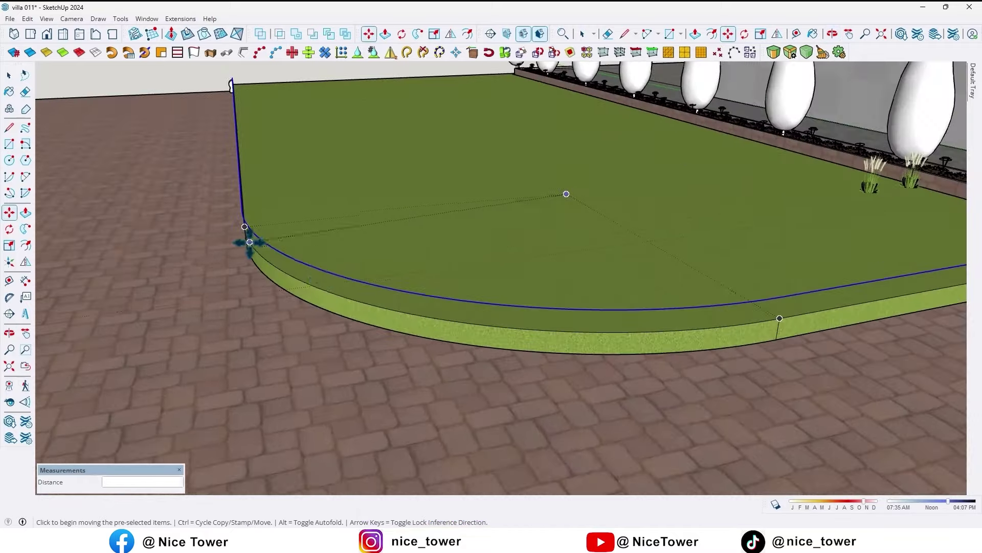
{"action": "middle_click_drag", "start_coordinate": [250, 239], "coordinate": [417, 288]}
{"action": "middle_click_drag", "start_coordinate": [446, 355], "coordinate": [532, 370]}
{"action": "scroll", "coordinate": [478, 256], "scroll_direction": "down", "scroll_amount": 4}
{"action": "middle_click_drag", "start_coordinate": [107, 164], "coordinate": [230, 232], "text": "shift"}
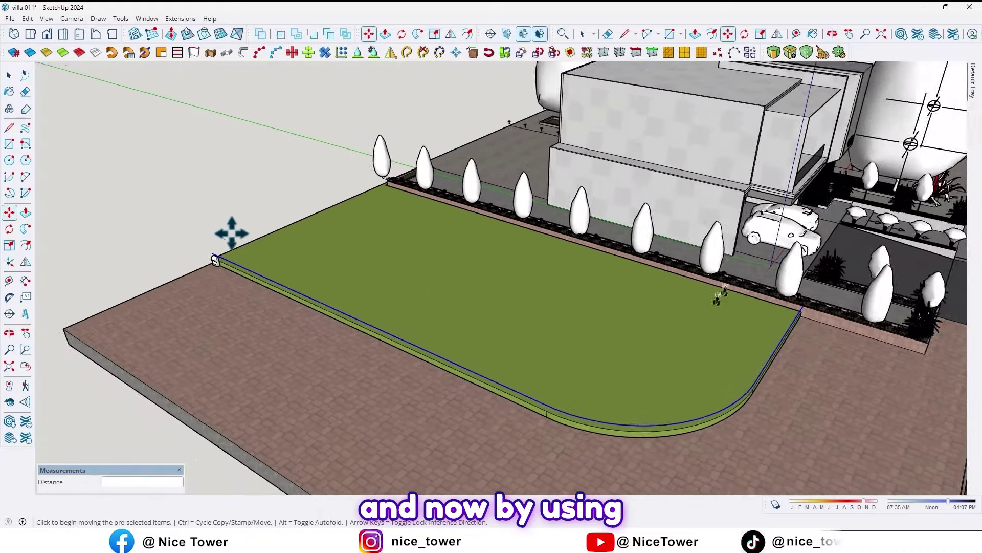
{"action": "scroll", "coordinate": [243, 246], "scroll_direction": "up", "scroll_amount": 4}
{"action": "mouse_move", "coordinate": [252, 299]}
{"action": "middle_mouse_down"}
{"action": "mouse_move", "coordinate": [241, 286]}
{"action": "mouse_move", "coordinate": [245, 297]}
{"action": "middle_mouse_up"}
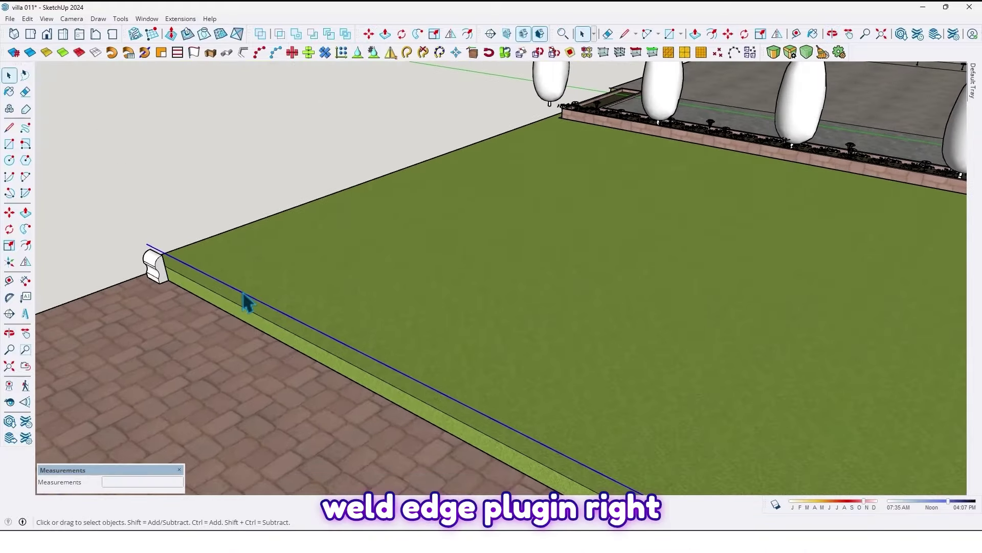
{"action": "right_click", "coordinate": [245, 303]}
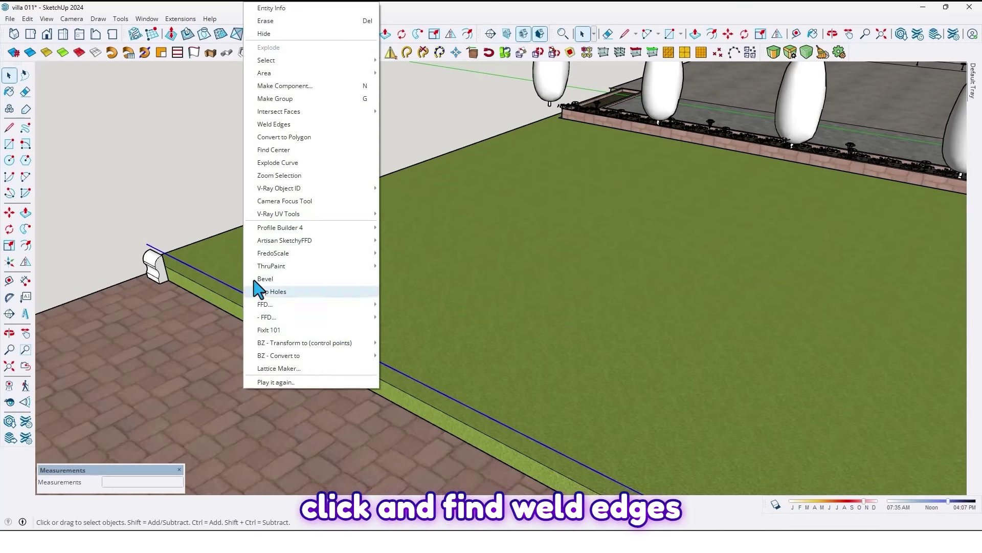
{"action": "left_click", "coordinate": [289, 125]}
Select the path's curved section at the rounded corner to check whether it is joined to the straight sections.
{"action": "scroll", "coordinate": [285, 128], "scroll_direction": "down", "scroll_amount": 5}
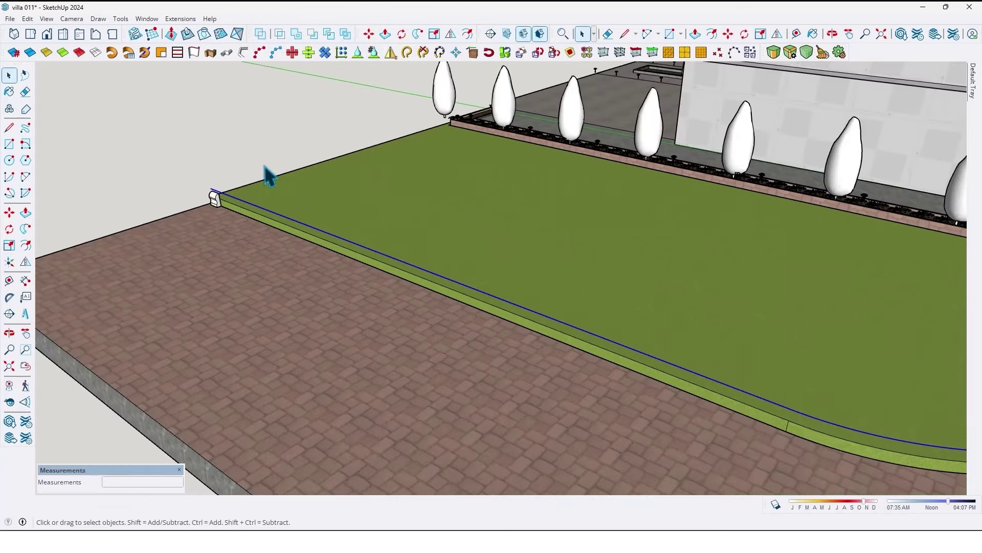
{"action": "middle_click_drag", "start_coordinate": [263, 175], "coordinate": [159, 251], "text": "shift"}
{"action": "scroll", "coordinate": [420, 328], "scroll_direction": "up", "scroll_amount": 3}
{"action": "scroll", "coordinate": [322, 307], "scroll_direction": "down", "scroll_amount": 2}
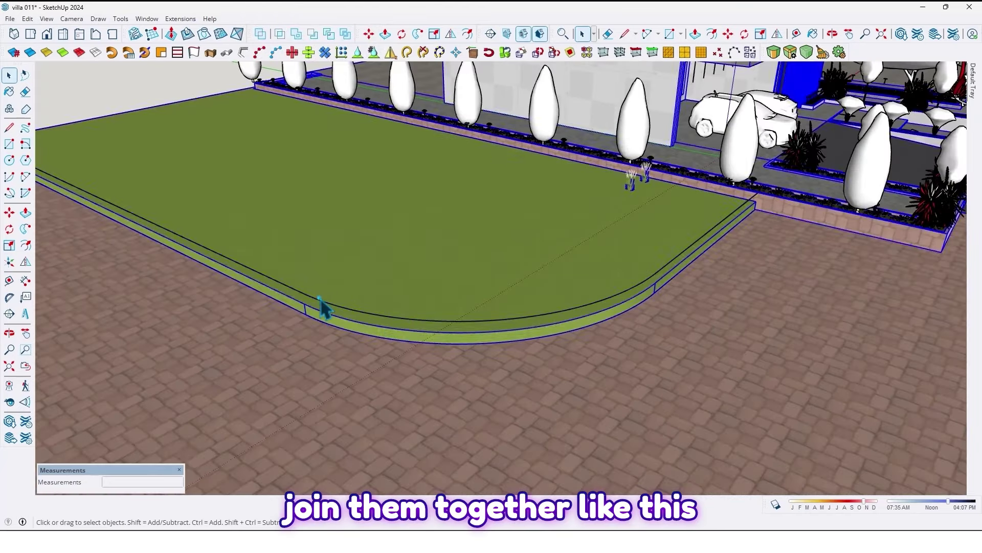
{"action": "left_click", "coordinate": [321, 302]}
{"action": "scroll", "coordinate": [325, 311], "scroll_direction": "up", "scroll_amount": 3}
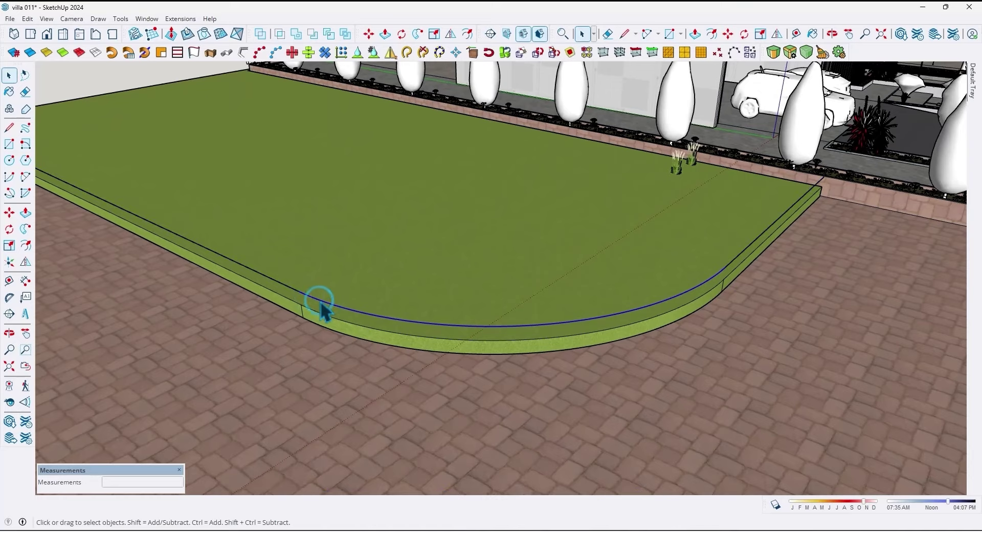
{"action": "mouse_move", "coordinate": [322, 307]}
{"action": "middle_mouse_down"}
{"action": "mouse_move", "coordinate": [358, 311]}
{"action": "mouse_move", "coordinate": [309, 311]}
{"action": "mouse_move", "coordinate": [332, 310]}
{"action": "middle_mouse_up"}
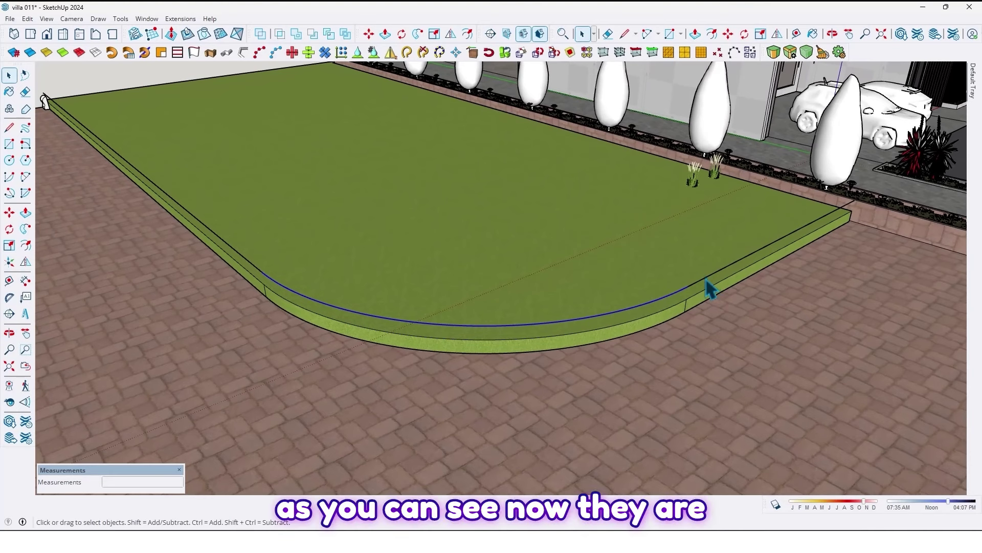
Select the path's two straight edges and its corner curve and join them with Weld Edges.
{"action": "left_click", "coordinate": [679, 291]}
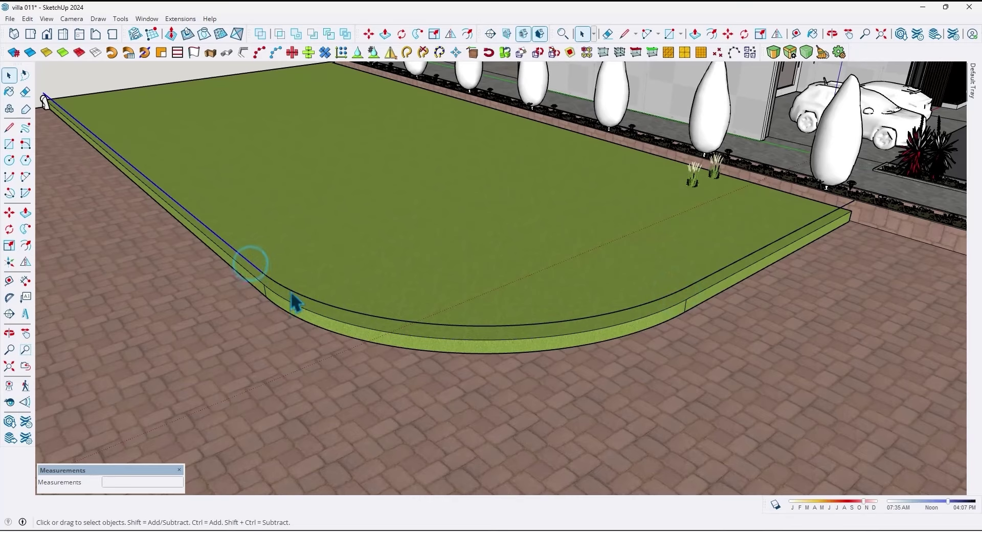
{"action": "left_click", "coordinate": [251, 263], "text": "ctrl"}
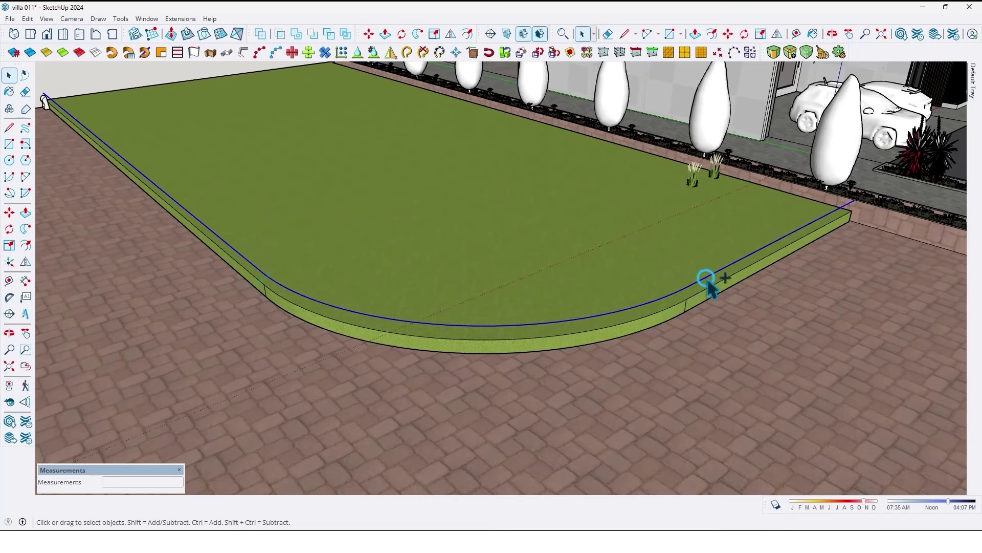
{"action": "right_click", "coordinate": [312, 310]}
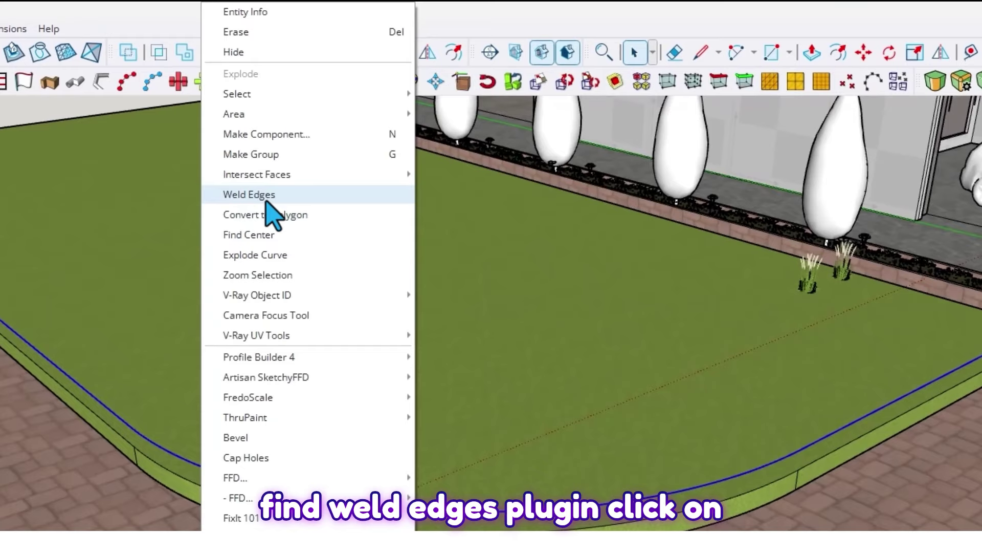
{"action": "left_click", "coordinate": [266, 197]}
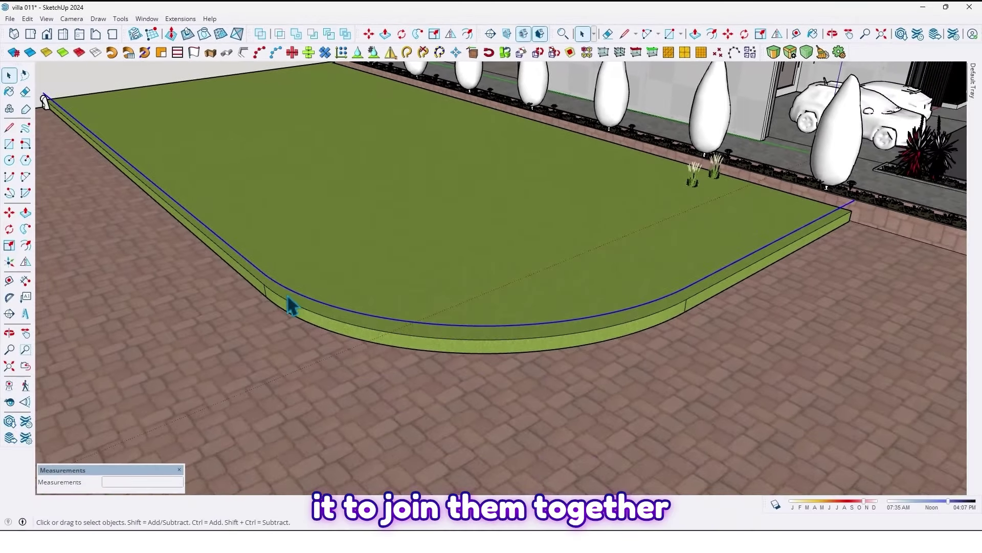
Check that the welded path can be picked as a single curve around the rounded corner.
{"action": "left_click", "coordinate": [293, 270]}
{"action": "left_click", "coordinate": [281, 285]}
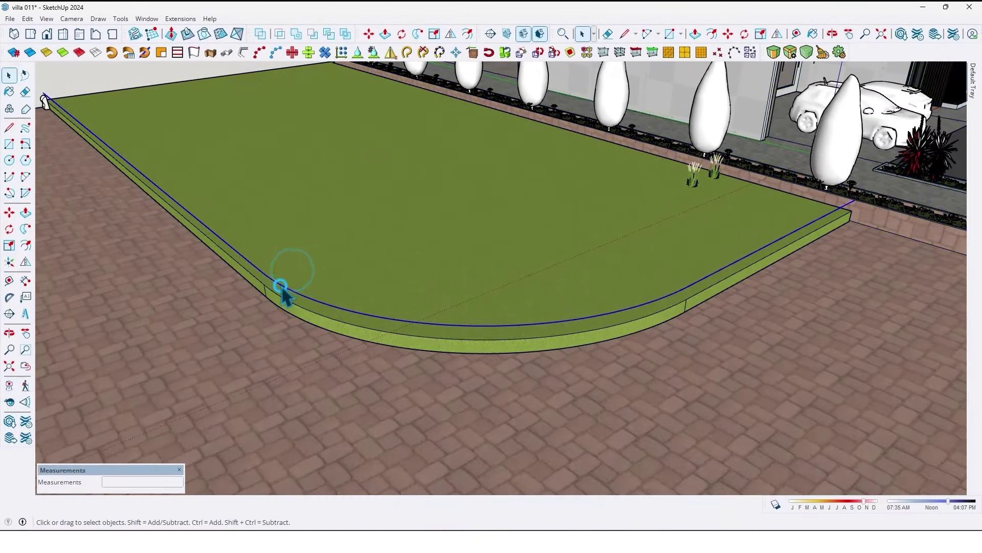
{"action": "scroll", "coordinate": [305, 296], "scroll_direction": "down", "scroll_amount": 2}
{"action": "left_click", "coordinate": [297, 283]}
{"action": "scroll", "coordinate": [295, 282], "scroll_direction": "up", "scroll_amount": 2}
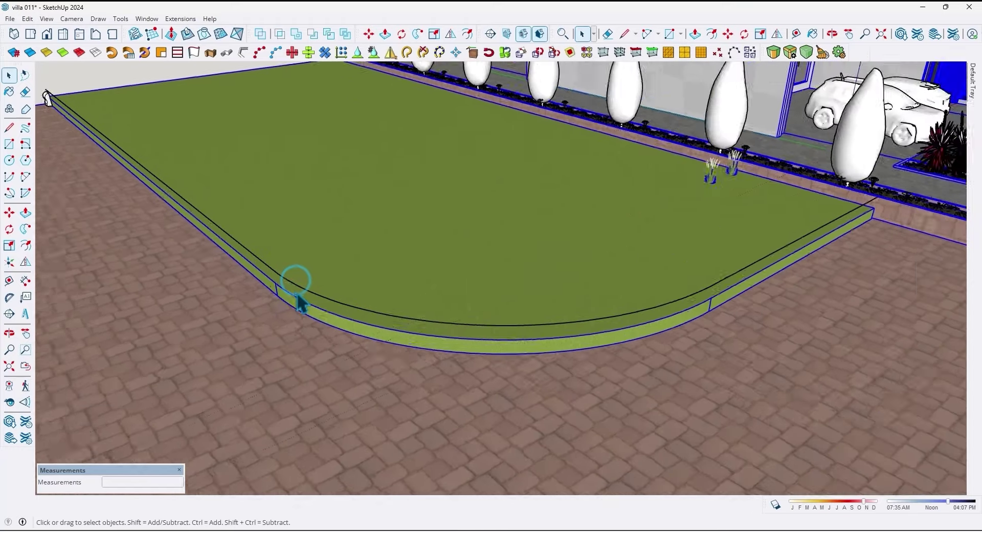
Open the curb block component for editing, select its lawn-side end face and float the Bevel tools over the model.
{"action": "middle_click_drag", "start_coordinate": [297, 291], "coordinate": [132, 207]}
{"action": "scroll", "coordinate": [132, 207], "scroll_direction": "up", "scroll_amount": 2}
{"action": "scroll", "coordinate": [103, 184], "scroll_direction": "up", "scroll_amount": 3}
{"action": "scroll", "coordinate": [154, 219], "scroll_direction": "up", "scroll_amount": 1}
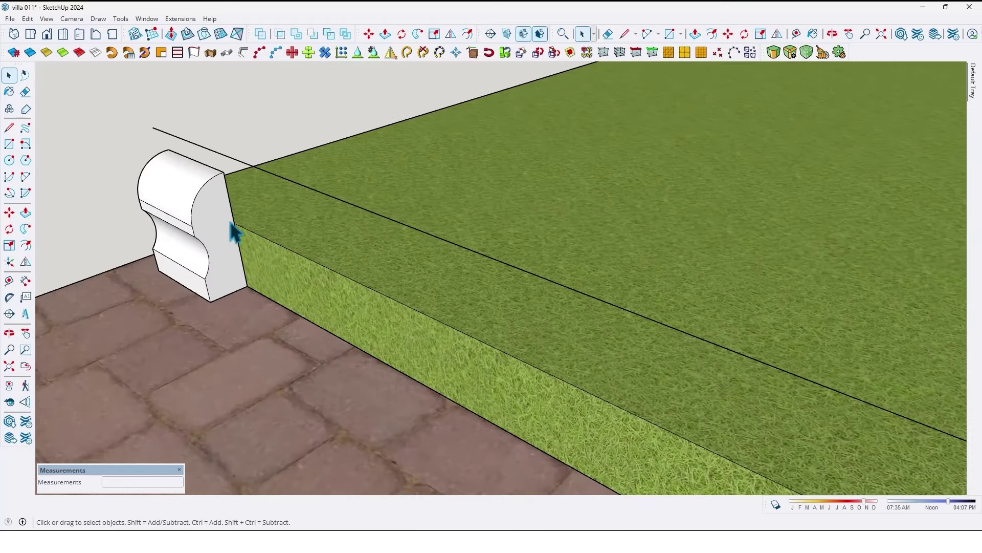
{"action": "double_click", "coordinate": [215, 219]}
{"action": "left_click", "coordinate": [215, 219]}
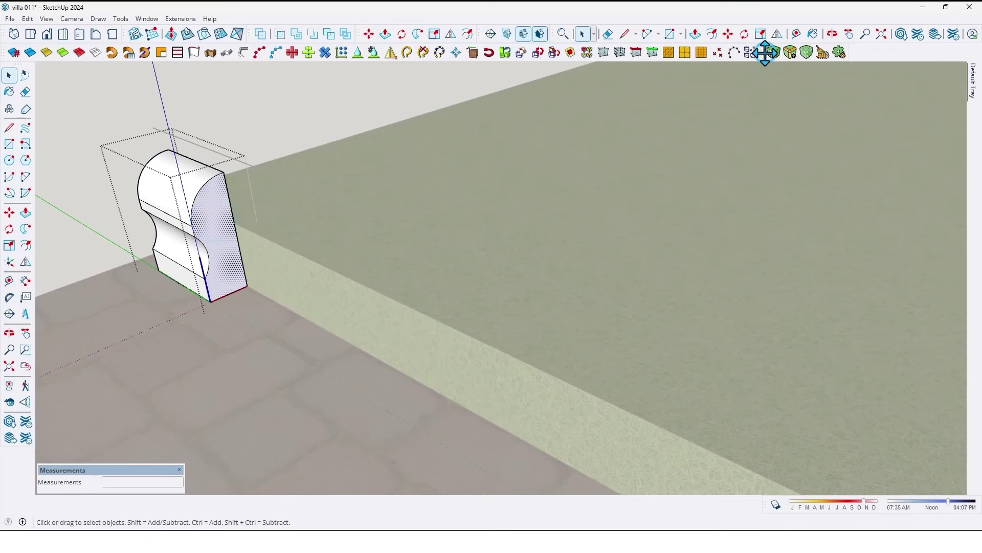
{"action": "left_click_drag", "start_coordinate": [764, 53], "coordinate": [138, 113]}
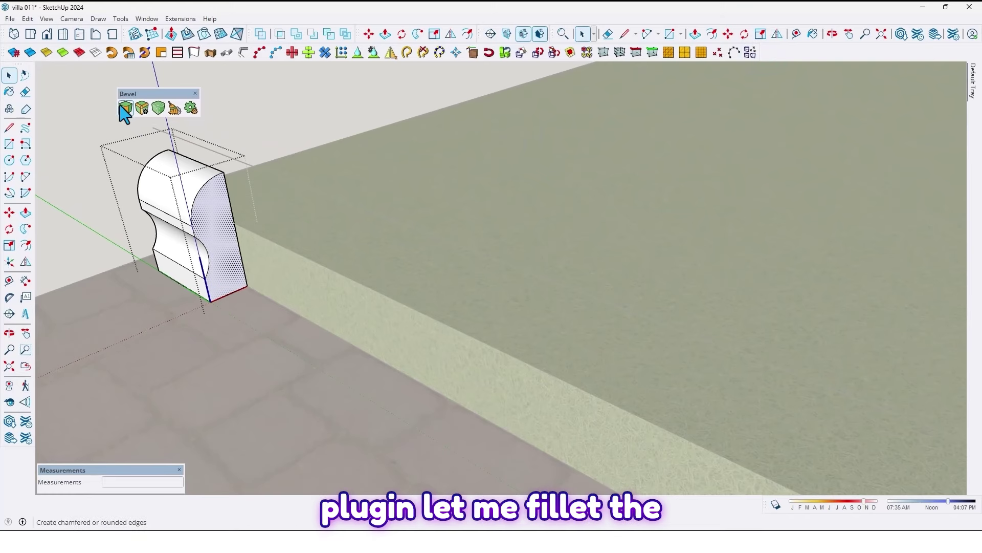
Try a one-segment bevel of about 1.9 cm around the block's selected end face, and undo it.
{"action": "left_click", "coordinate": [125, 110]}
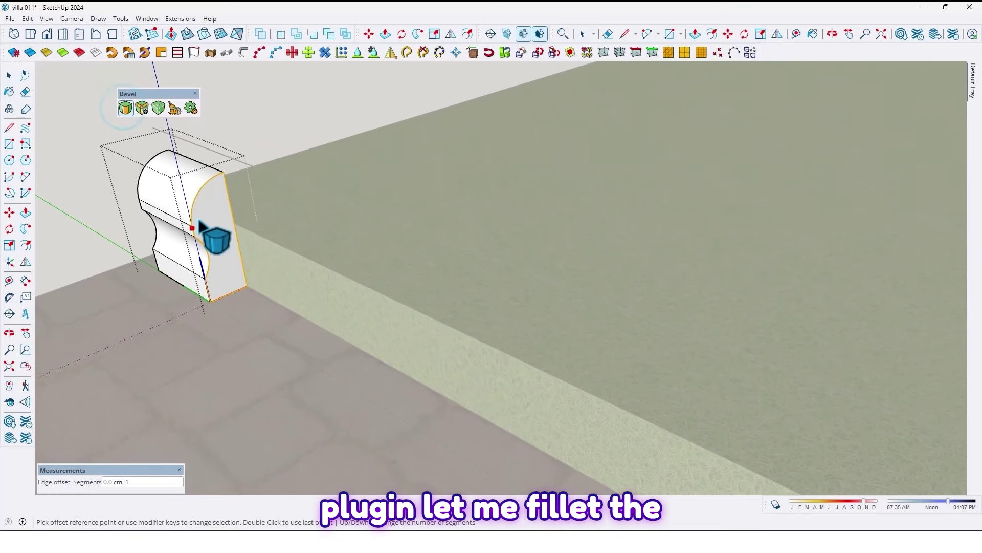
{"action": "scroll", "coordinate": [218, 233], "scroll_direction": "up", "scroll_amount": 2}
{"action": "left_click", "coordinate": [195, 207]}
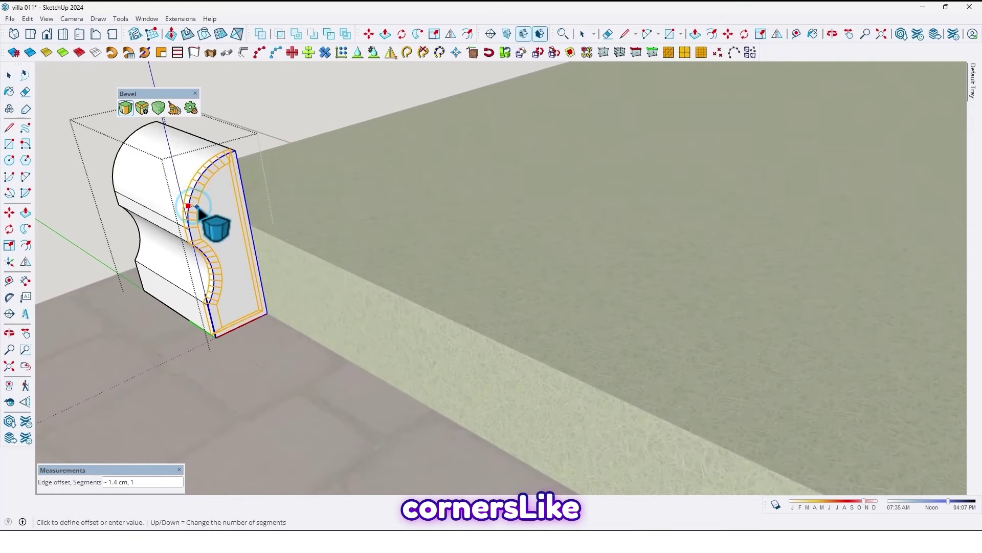
{"action": "left_click", "coordinate": [199, 210]}
{"action": "key", "text": "o"}
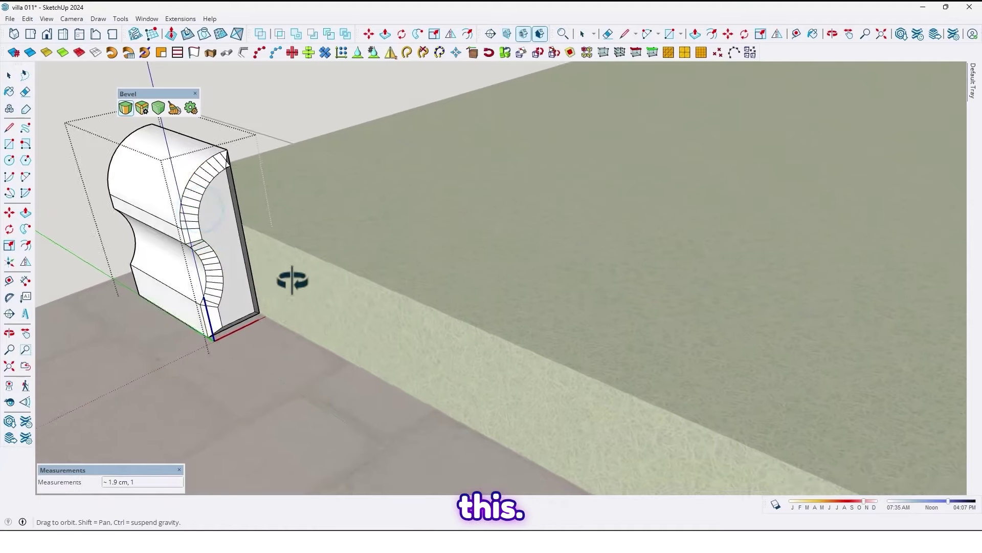
{"action": "left_click_drag", "start_coordinate": [291, 278], "coordinate": [335, 237]}
{"action": "middle_click_drag", "start_coordinate": [335, 237], "coordinate": [338, 275]}
{"action": "scroll", "coordinate": [275, 256], "scroll_direction": "up", "scroll_amount": 1}
{"action": "key", "text": "ctrl+z"}
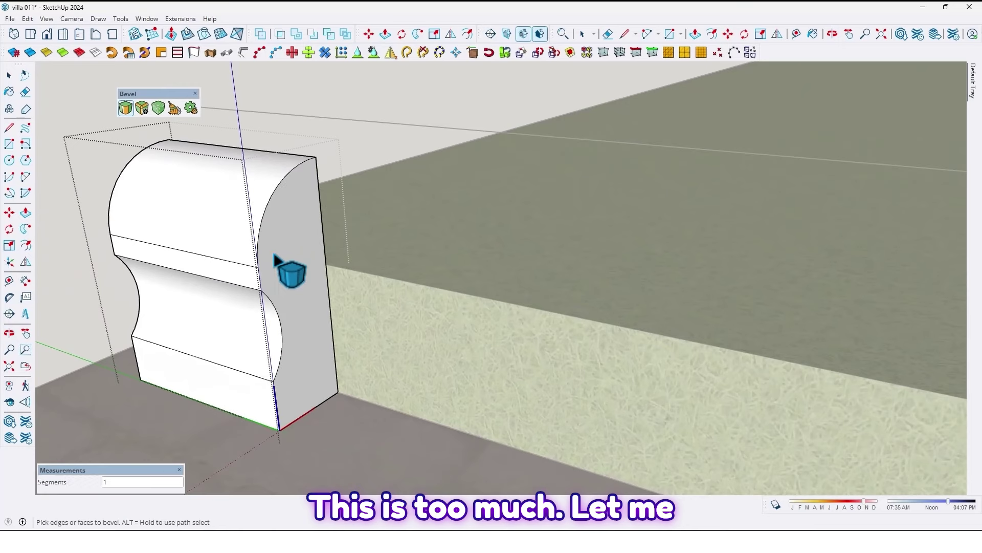
Bevel the edges around the same end face of the curb block by about 0.7 cm with one segment.
{"action": "mouse_move", "coordinate": [278, 263]}
{"action": "middle_mouse_down"}
{"action": "mouse_move", "coordinate": [268, 237]}
{"action": "mouse_move", "coordinate": [275, 252]}
{"action": "middle_mouse_up"}
{"action": "left_click", "coordinate": [281, 259]}
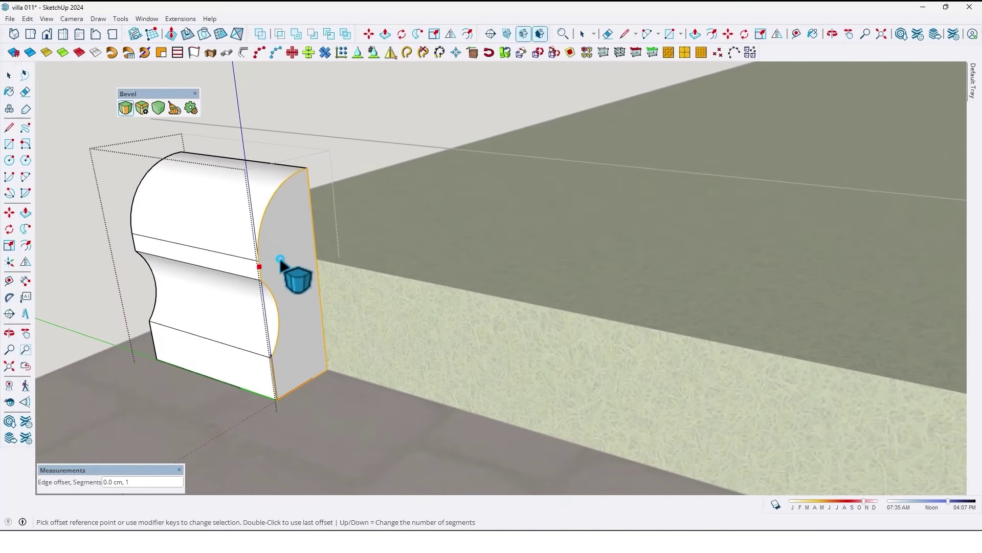
{"action": "left_click", "coordinate": [259, 256]}
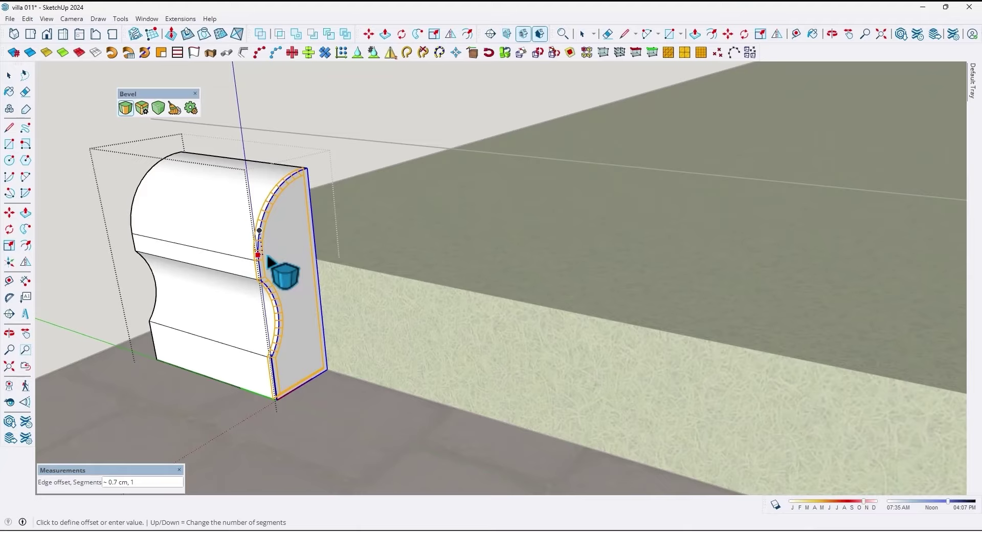
{"action": "left_click", "coordinate": [269, 259]}
Bevel the edges around the curb block's opposite end face by 1.0 cm with one segment and leave the component.
{"action": "mouse_move", "coordinate": [320, 240]}
{"action": "middle_mouse_down"}
{"action": "mouse_move", "coordinate": [48, 231]}
{"action": "mouse_move", "coordinate": [164, 227]}
{"action": "mouse_move", "coordinate": [345, 254]}
{"action": "mouse_move", "coordinate": [531, 336]}
{"action": "mouse_move", "coordinate": [531, 385]}
{"action": "mouse_move", "coordinate": [616, 321]}
{"action": "mouse_move", "coordinate": [430, 271]}
{"action": "middle_mouse_up"}
{"action": "mouse_move", "coordinate": [439, 241]}
{"action": "middle_mouse_down"}
{"action": "mouse_move", "coordinate": [406, 252]}
{"action": "mouse_move", "coordinate": [433, 245]}
{"action": "middle_mouse_up"}
{"action": "left_click", "coordinate": [434, 245]}
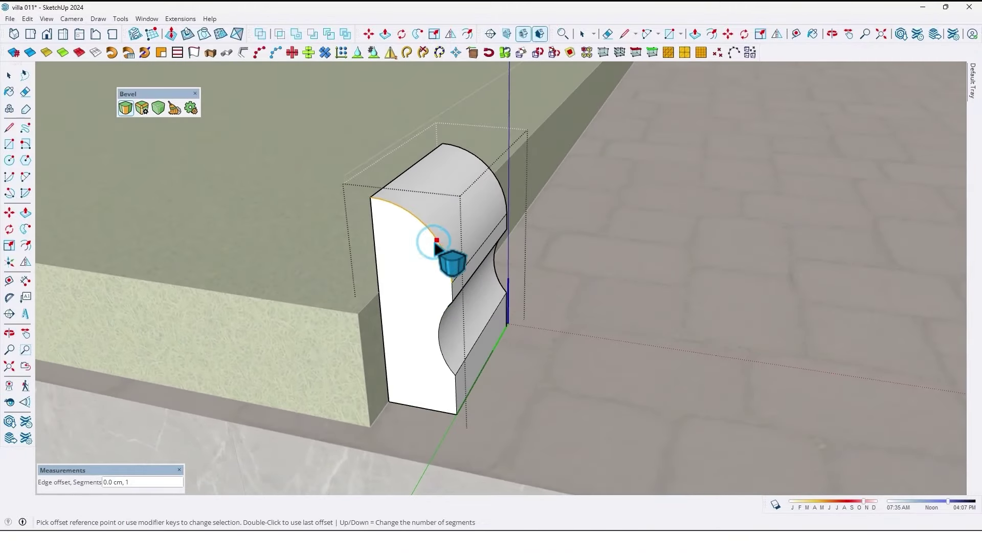
{"action": "left_click", "coordinate": [438, 252]}
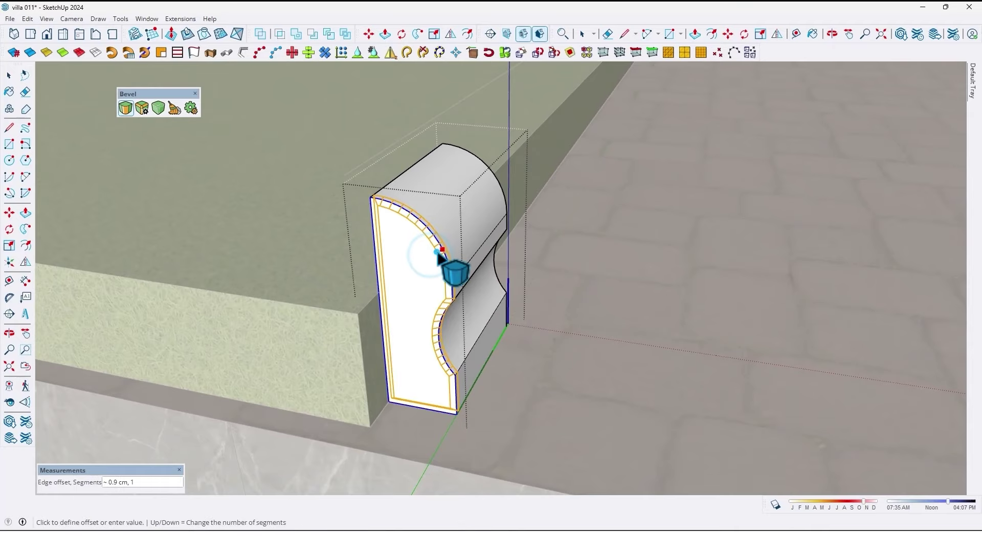
{"action": "key", "text": "Return"}
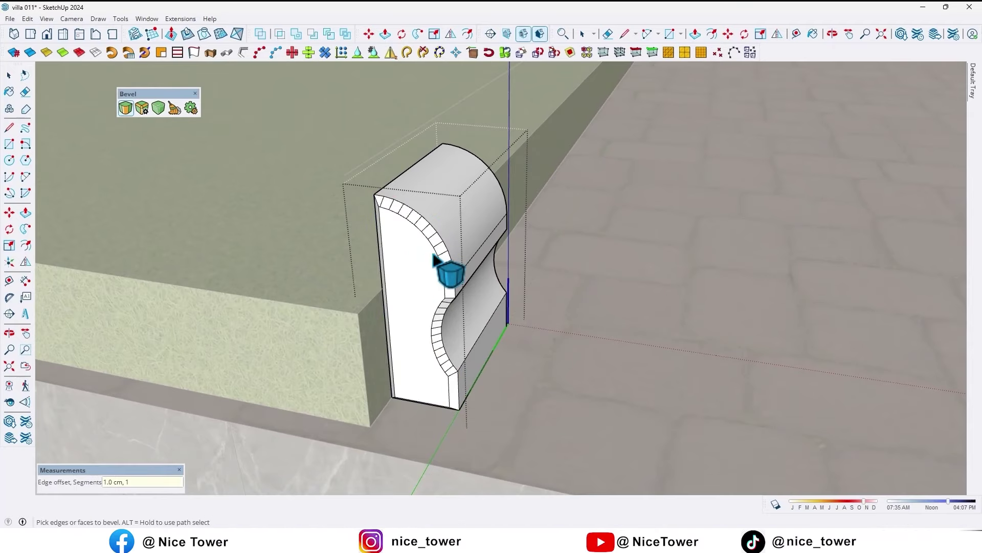
{"action": "middle_click_drag", "start_coordinate": [440, 264], "coordinate": [331, 205]}
{"action": "key", "text": "space"}
{"action": "left_click", "coordinate": [331, 205]}
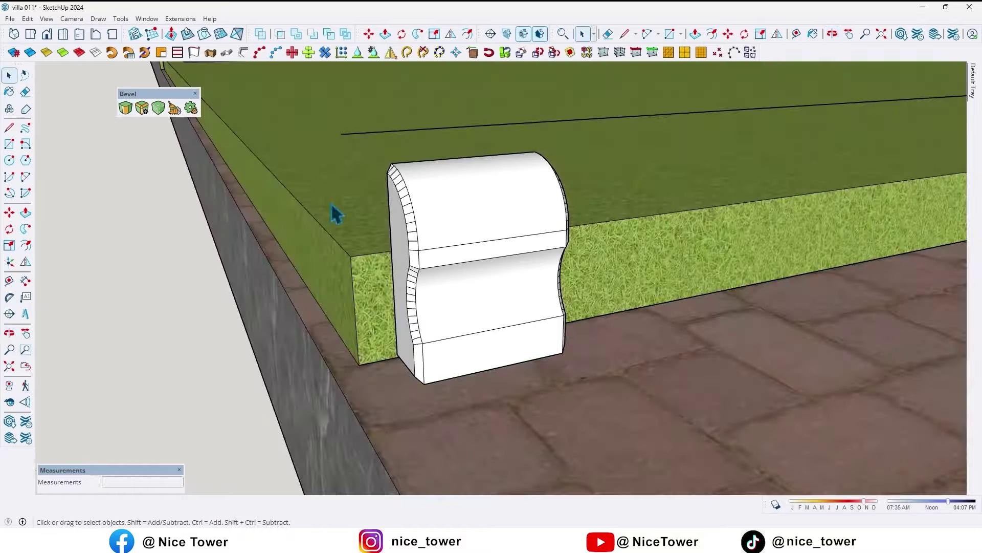
Soften the extra edge lines on the bevelled curb block, including the coplanar ones.
{"action": "middle_click_drag", "start_coordinate": [543, 266], "coordinate": [428, 286]}
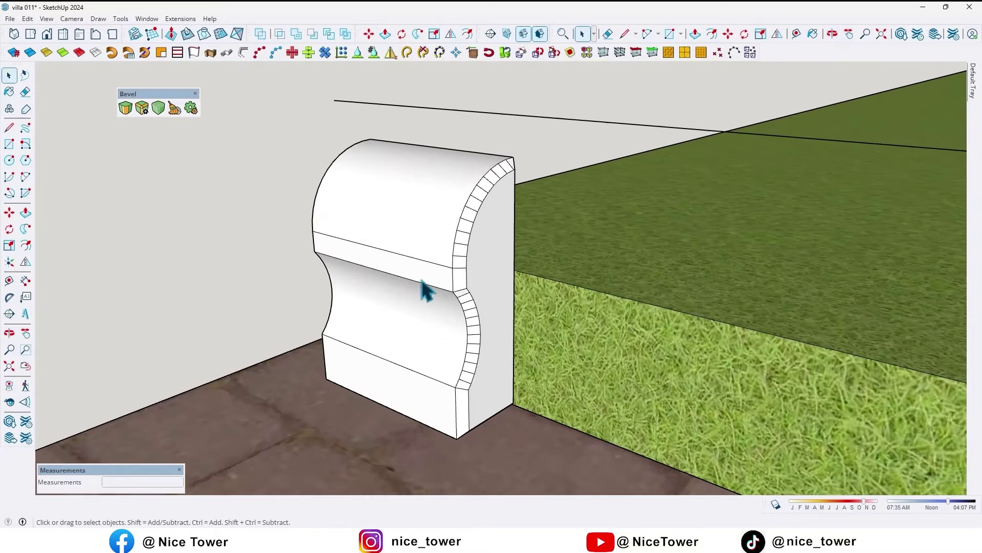
{"action": "left_click", "coordinate": [425, 268]}
{"action": "scroll", "coordinate": [426, 270], "scroll_direction": "down", "scroll_amount": 3}
{"action": "mouse_move", "coordinate": [978, 97]}
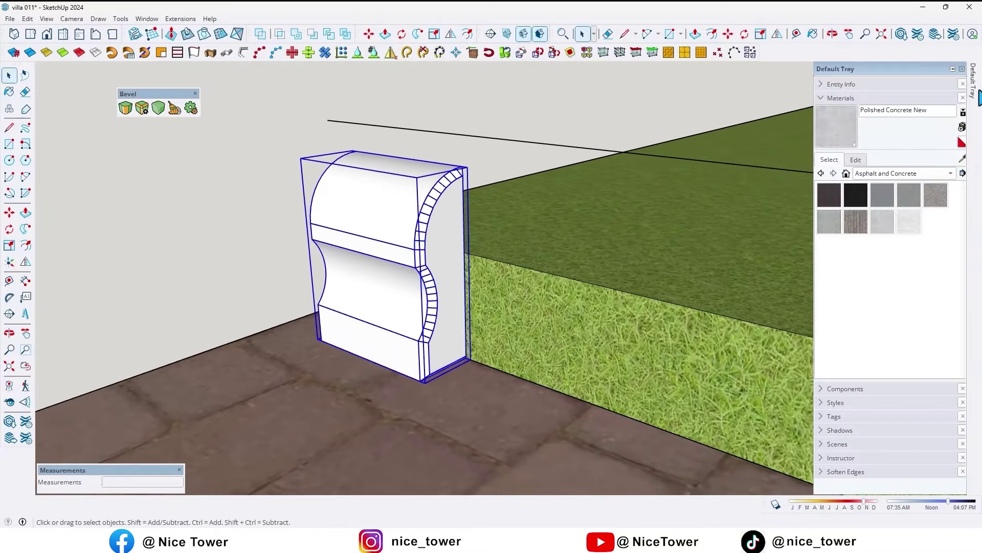
{"action": "left_click", "coordinate": [846, 472]}
{"action": "left_click", "coordinate": [822, 484]}
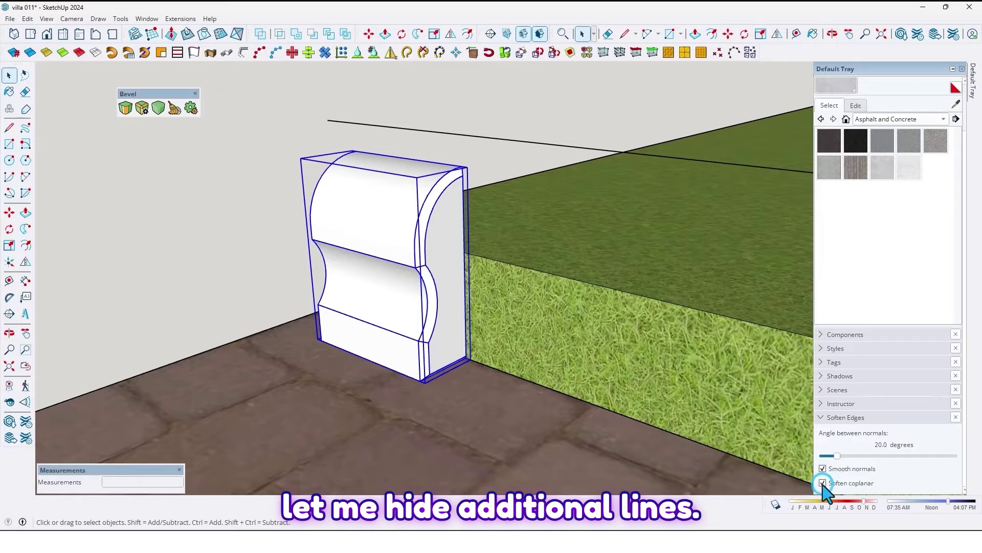
{"action": "left_click", "coordinate": [266, 151]}
{"action": "scroll", "coordinate": [401, 231], "scroll_direction": "up", "scroll_amount": 2}
{"action": "scroll", "coordinate": [420, 229], "scroll_direction": "down", "scroll_amount": 4}
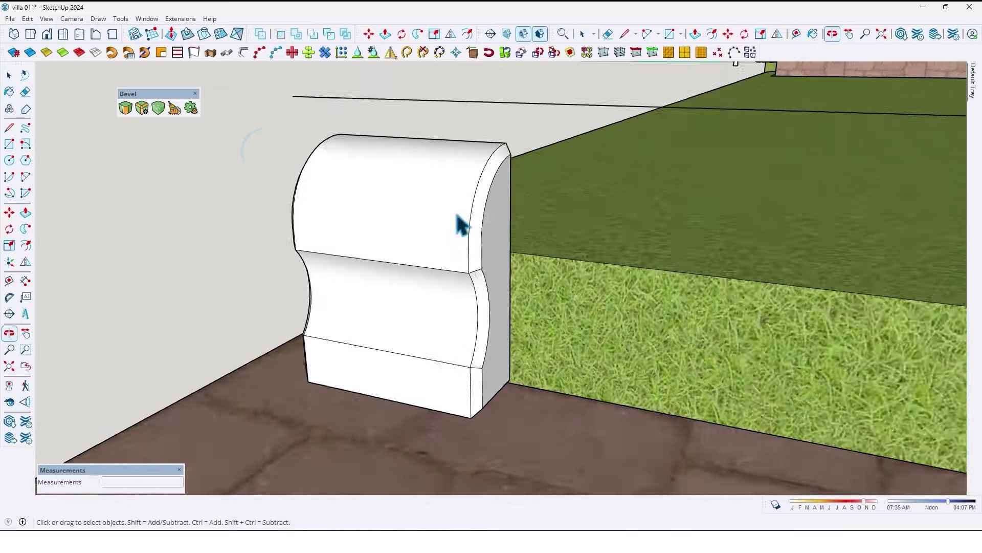
Move the curb block away from the lawn's corner to a free spot on the paving.
{"action": "middle_click_drag", "start_coordinate": [461, 222], "coordinate": [414, 313]}
{"action": "scroll", "coordinate": [425, 313], "scroll_direction": "down", "scroll_amount": 5}
{"action": "key", "text": "space"}
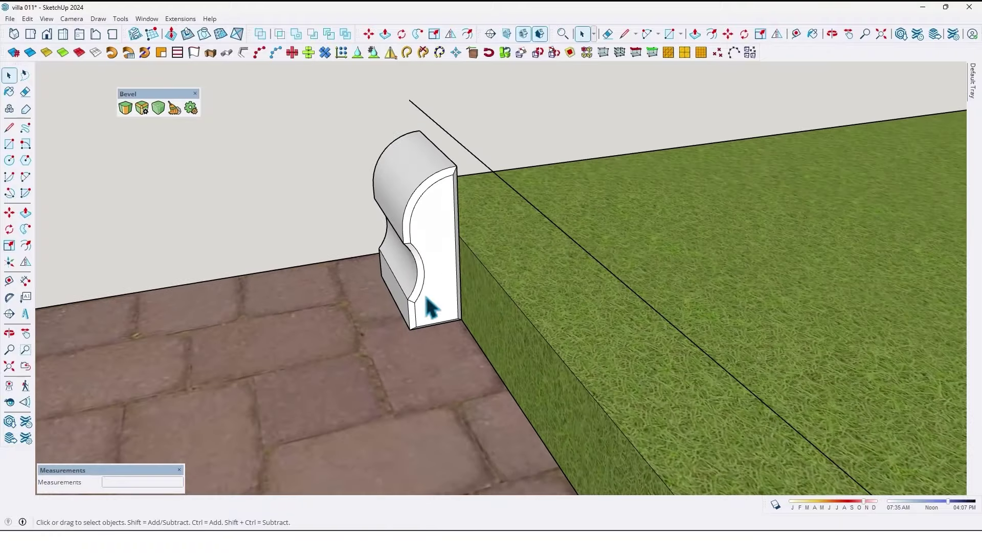
{"action": "left_click", "coordinate": [437, 291]}
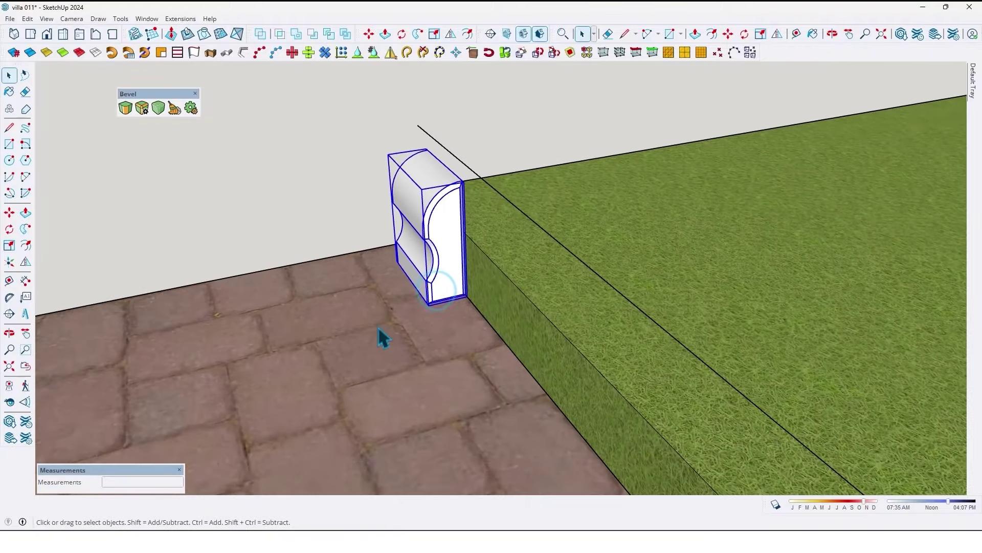
{"action": "key", "text": "m"}
{"action": "left_click", "coordinate": [450, 311]}
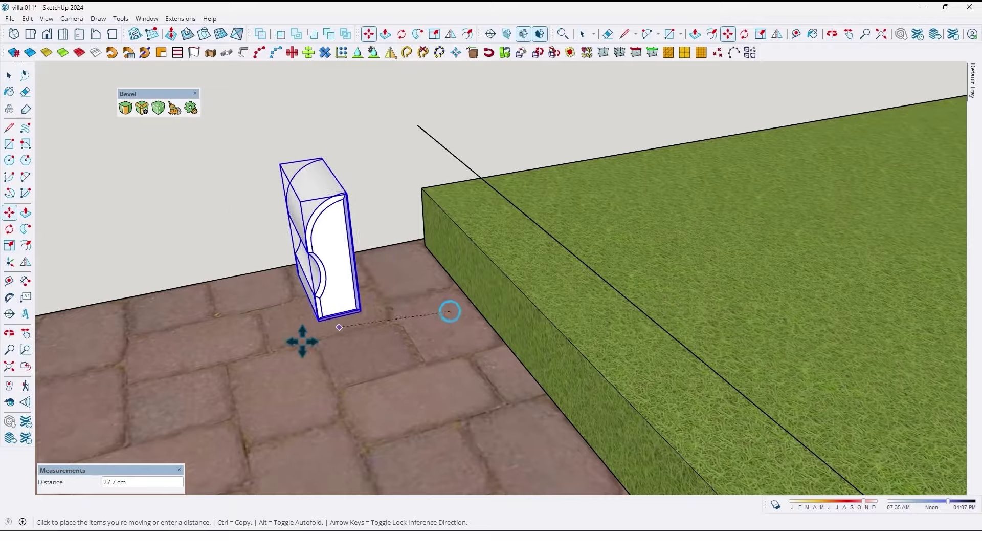
{"action": "left_click", "coordinate": [276, 352]}
{"action": "middle_click_drag", "start_coordinate": [276, 352], "coordinate": [390, 293]}
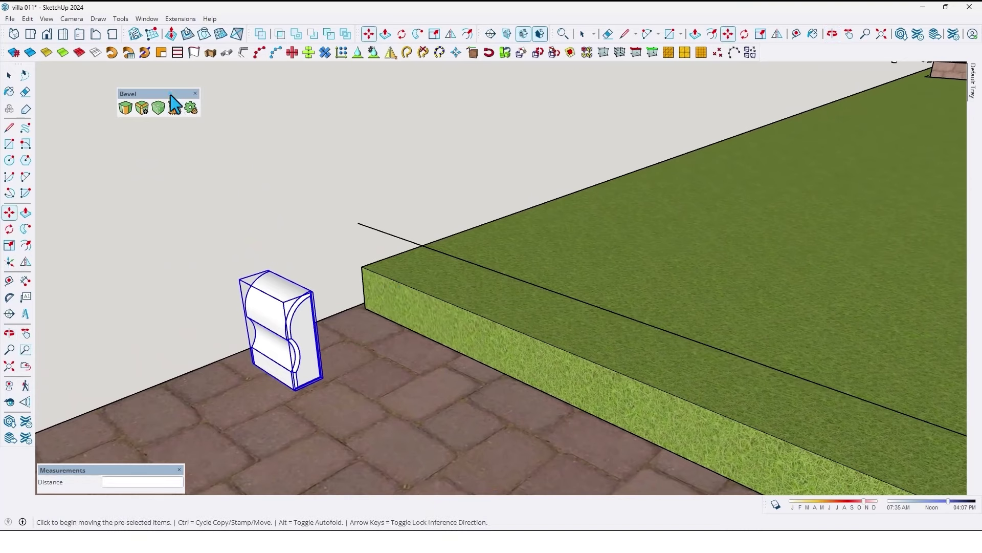
Dock the Bevel tools again and float the JHS PowerBar tools over the model.
{"action": "left_click_drag", "start_coordinate": [174, 94], "coordinate": [802, 39]}
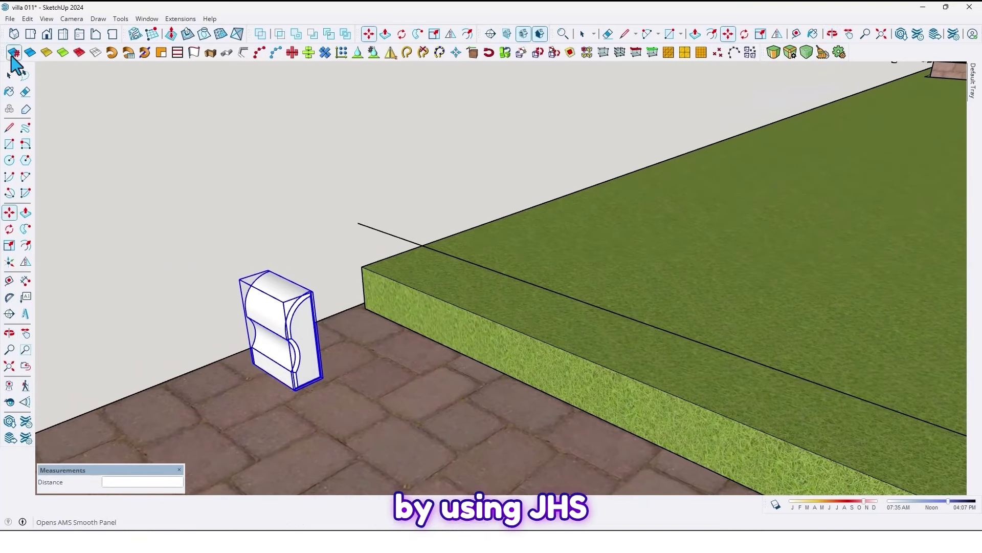
{"action": "left_click_drag", "start_coordinate": [7, 56], "coordinate": [59, 97]}
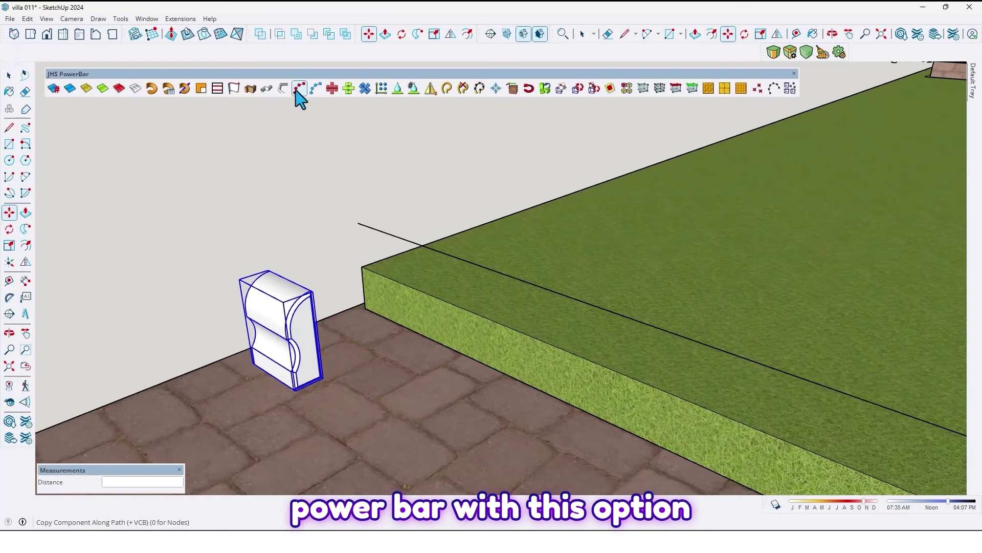
{"action": "key", "text": "space"}
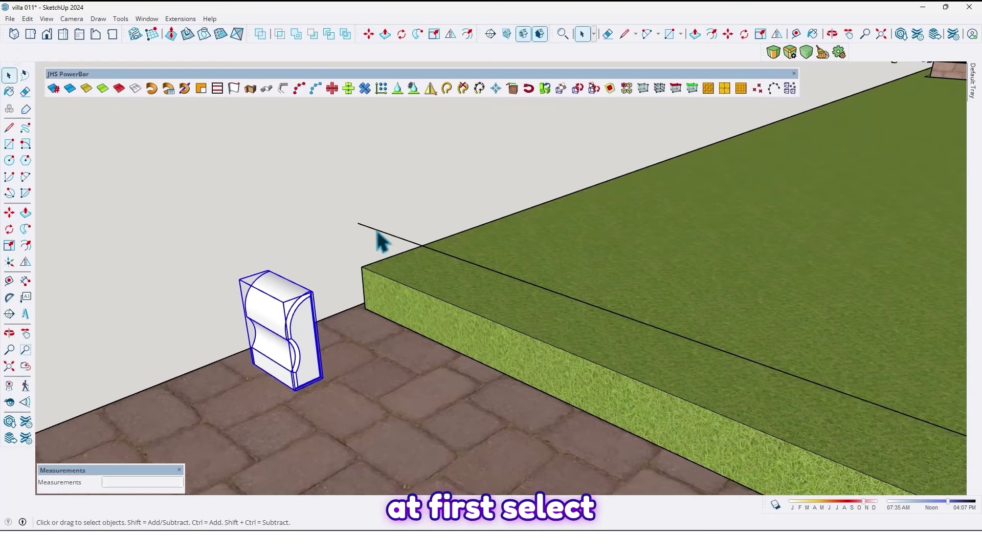
Copy the curb block along the path line above the lawn with Copy Component Along Path.
{"action": "left_click", "coordinate": [377, 229]}
{"action": "middle_click_drag", "start_coordinate": [377, 230], "coordinate": [295, 97]}
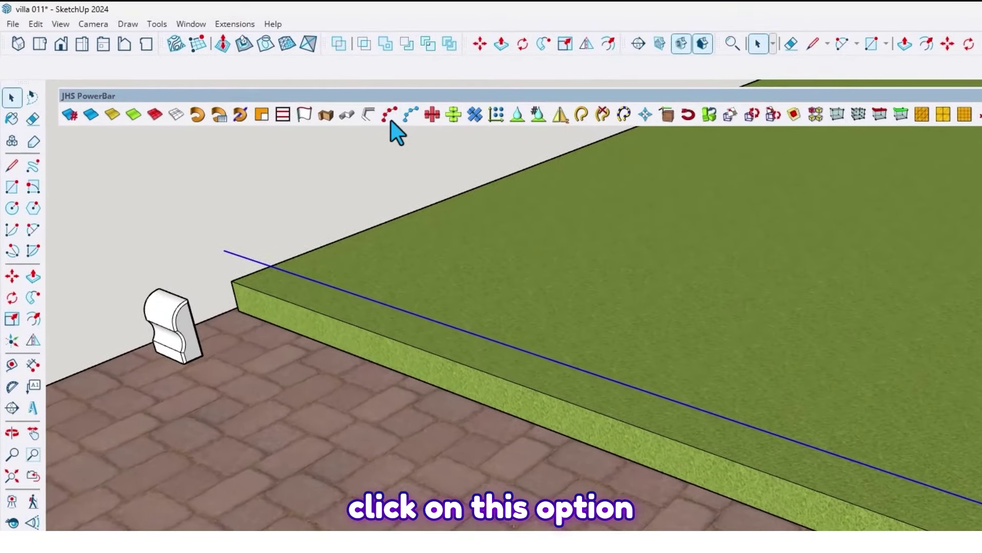
{"action": "left_click", "coordinate": [389, 115]}
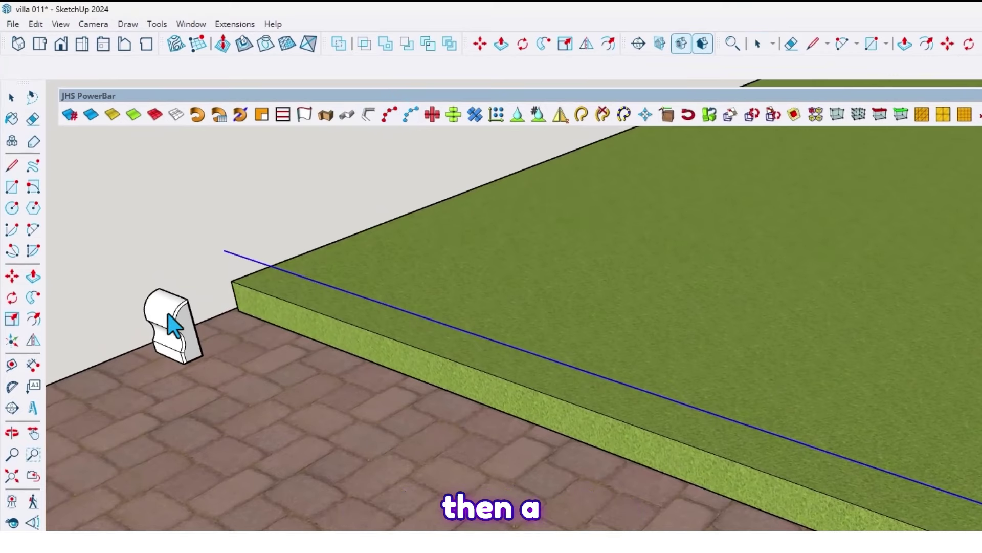
{"action": "scroll", "coordinate": [168, 313], "scroll_direction": "up", "scroll_amount": 4}
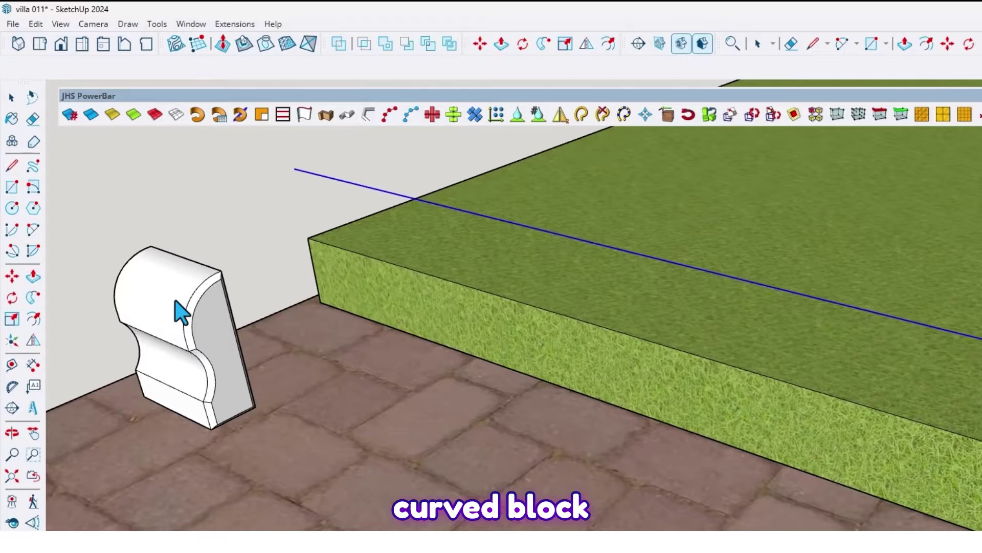
{"action": "left_click", "coordinate": [176, 305]}
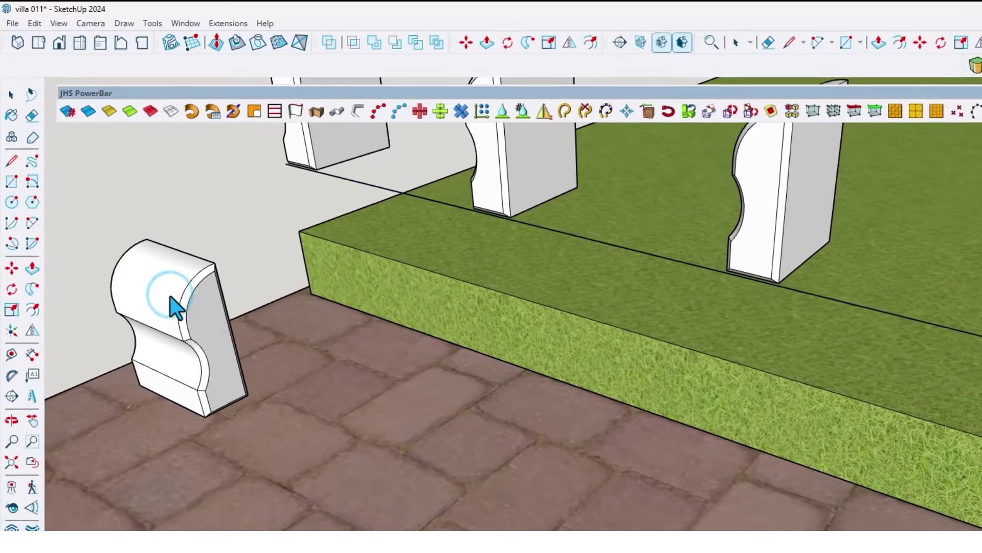
Examine the orientation and position of the copied blocks along the lawn's border, and undo the copies.
{"action": "scroll", "coordinate": [177, 310], "scroll_direction": "down", "scroll_amount": 3}
{"action": "middle_click_drag", "start_coordinate": [179, 315], "coordinate": [286, 323]}
{"action": "mouse_move", "coordinate": [220, 248]}
{"action": "middle_mouse_down"}
{"action": "mouse_move", "coordinate": [522, 246]}
{"action": "mouse_move", "coordinate": [170, 333]}
{"action": "middle_mouse_up"}
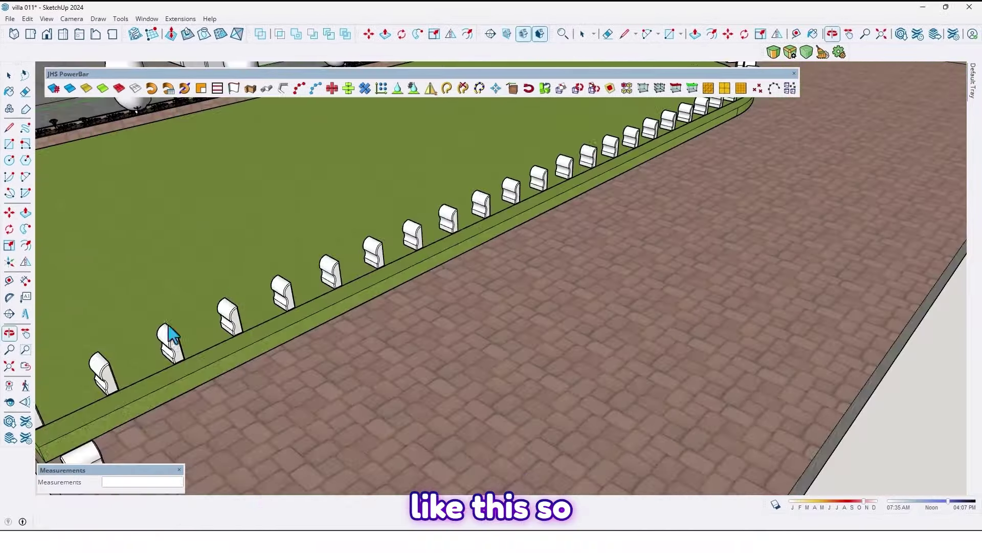
{"action": "mouse_move", "coordinate": [594, 137]}
{"action": "middle_mouse_down", "text": "shift"}
{"action": "mouse_move", "coordinate": [451, 312]}
{"action": "mouse_move", "coordinate": [628, 377]}
{"action": "mouse_move", "coordinate": [632, 256]}
{"action": "mouse_move", "coordinate": [340, 246]}
{"action": "mouse_move", "coordinate": [174, 173]}
{"action": "mouse_move", "coordinate": [343, 176]}
{"action": "mouse_move", "coordinate": [307, 226]}
{"action": "mouse_move", "coordinate": [379, 248]}
{"action": "mouse_move", "coordinate": [285, 193]}
{"action": "mouse_move", "coordinate": [232, 219]}
{"action": "mouse_move", "coordinate": [320, 226]}
{"action": "mouse_move", "coordinate": [384, 317]}
{"action": "mouse_move", "coordinate": [340, 318]}
{"action": "middle_mouse_up", "text": "shift"}
{"action": "scroll", "coordinate": [389, 246], "scroll_direction": "up", "scroll_amount": 5}
{"action": "scroll", "coordinate": [351, 221], "scroll_direction": "up", "scroll_amount": 2}
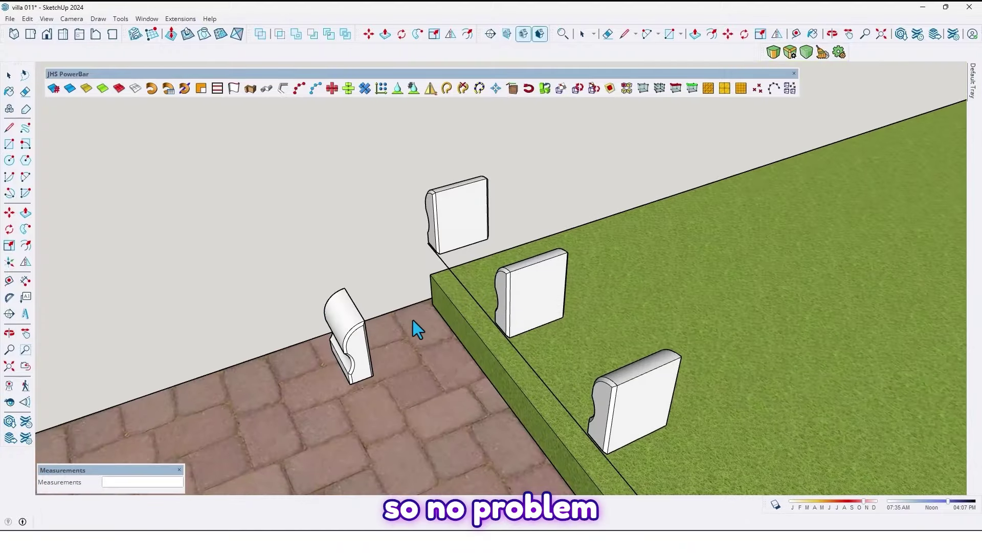
{"action": "scroll", "coordinate": [414, 320], "scroll_direction": "up", "scroll_amount": 3}
{"action": "middle_click_drag", "start_coordinate": [414, 321], "coordinate": [361, 296]}
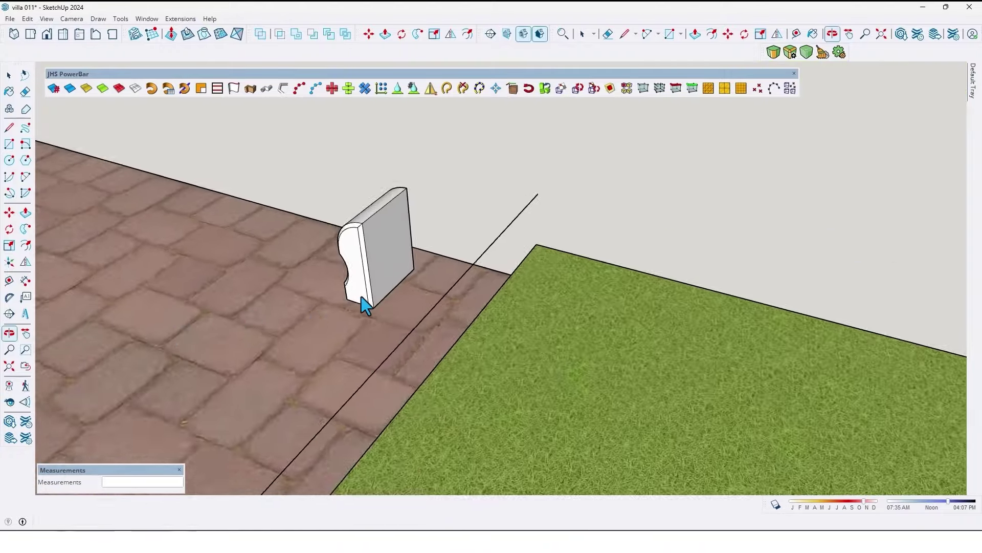
Try placing the block component's axes at the midpoint of its back face's bottom edge, with the red axis along that edge.
{"action": "scroll", "coordinate": [390, 274], "scroll_direction": "up", "scroll_amount": 2}
{"action": "scroll", "coordinate": [386, 283], "scroll_direction": "down", "scroll_amount": 3}
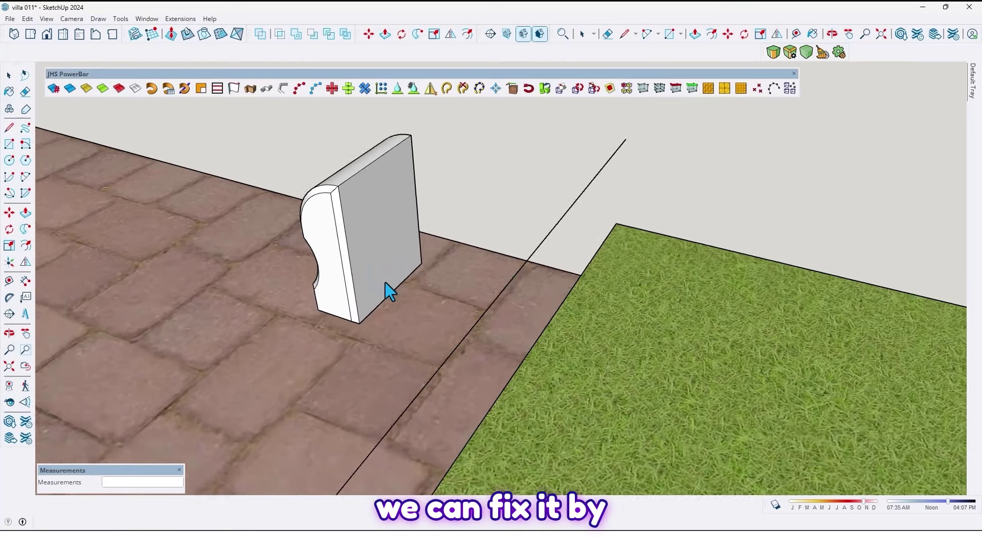
{"action": "key", "text": "space"}
{"action": "double_click", "coordinate": [385, 271]}
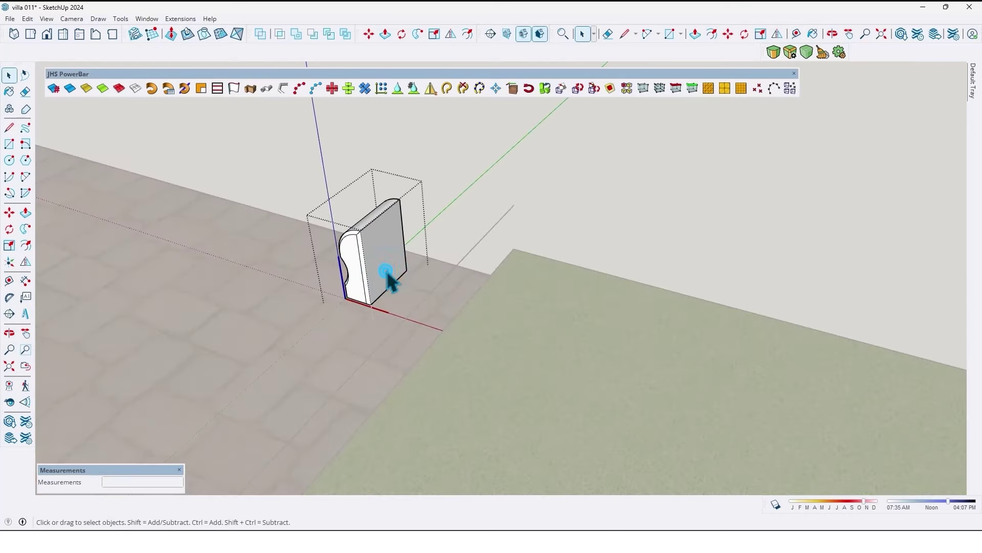
{"action": "scroll", "coordinate": [384, 279], "scroll_direction": "up", "scroll_amount": 3}
{"action": "middle_click_drag", "start_coordinate": [382, 283], "coordinate": [450, 332]}
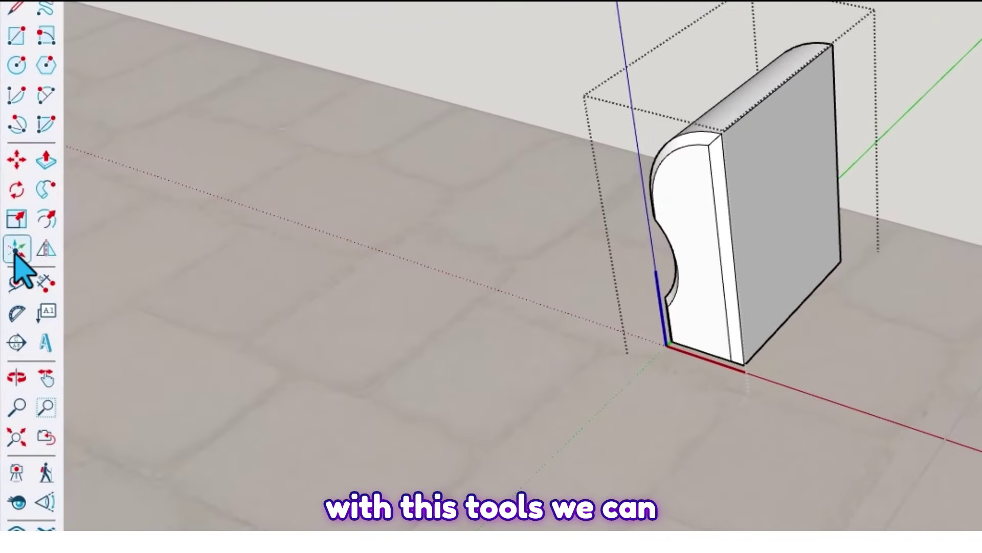
{"action": "middle_click_drag", "start_coordinate": [741, 328], "coordinate": [678, 379]}
{"action": "scroll", "coordinate": [888, 327], "scroll_direction": "up", "scroll_amount": 2}
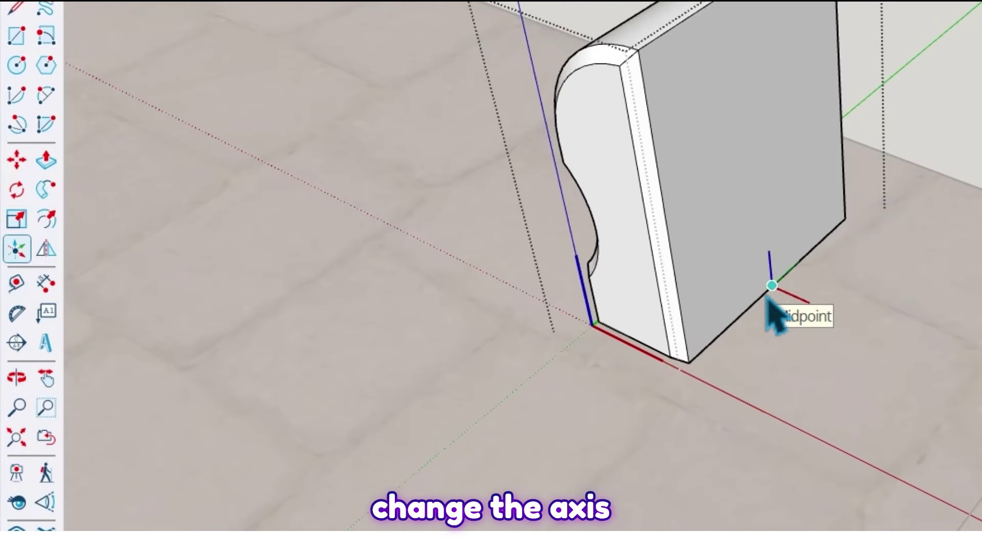
{"action": "left_click", "coordinate": [770, 295]}
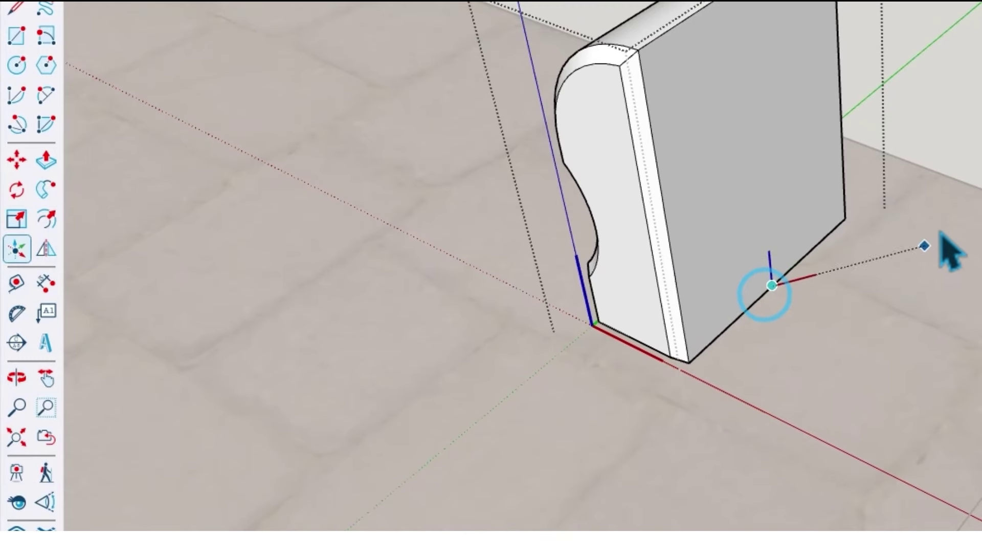
{"action": "left_click", "coordinate": [934, 129]}
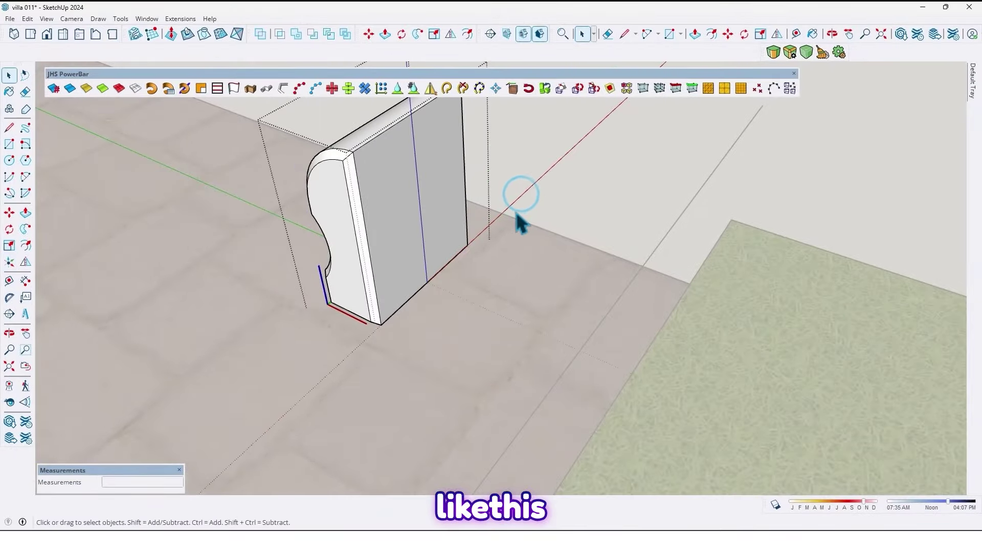
{"action": "middle_click_drag", "start_coordinate": [518, 218], "coordinate": [621, 279]}
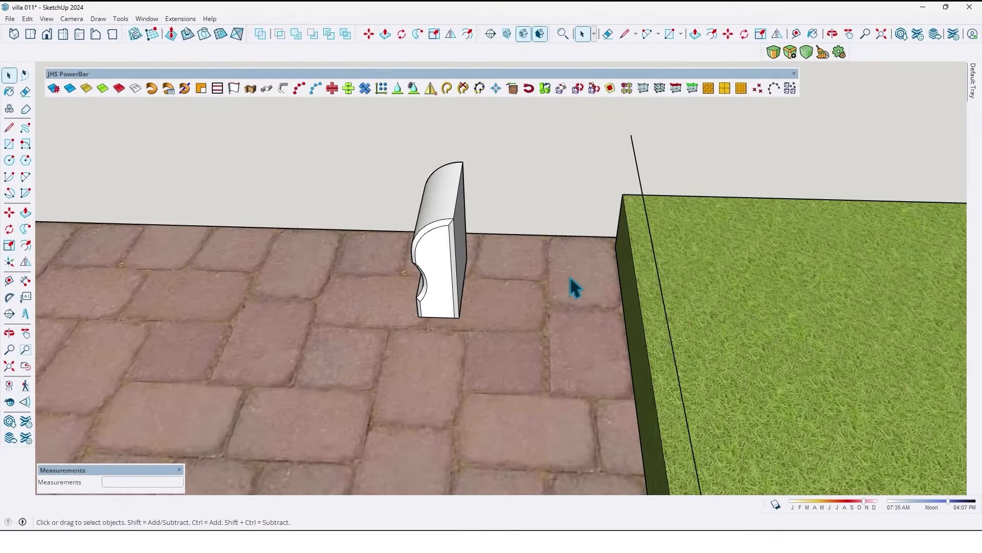
Set the block's axes at the midpoint of its back face's bottom edge, red axis along it, and update the Component Axes.
{"action": "middle_click_drag", "start_coordinate": [573, 286], "coordinate": [355, 281]}
{"action": "scroll", "coordinate": [502, 281], "scroll_direction": "up", "scroll_amount": 3}
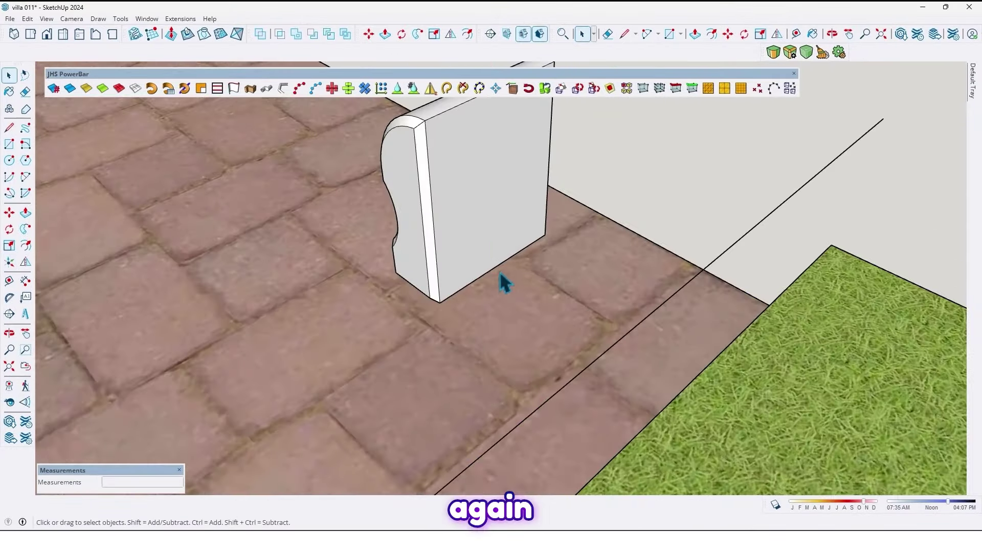
{"action": "double_click", "coordinate": [494, 244]}
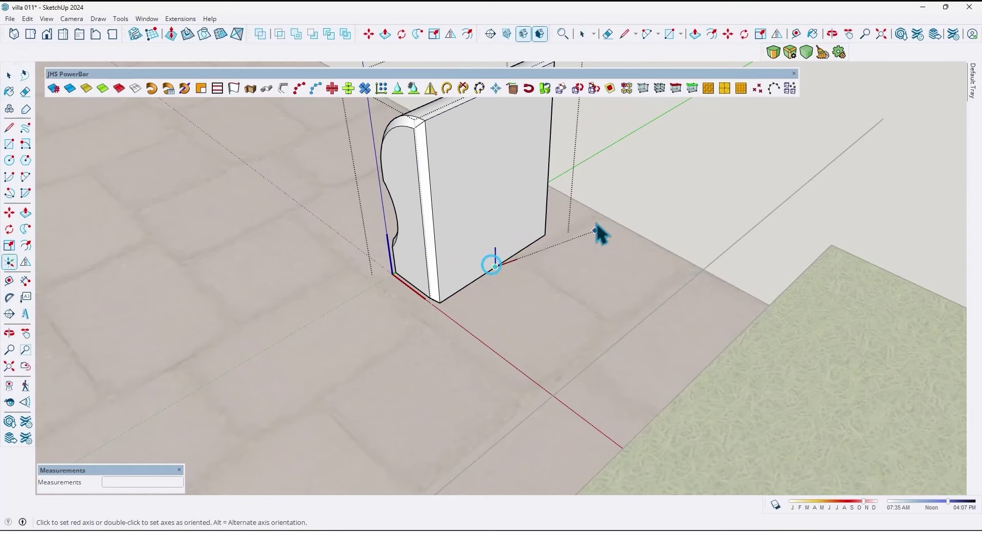
{"action": "left_click", "coordinate": [593, 194]}
{"action": "middle_click_drag", "start_coordinate": [406, 303], "coordinate": [478, 320]}
{"action": "key", "text": "Escape"}
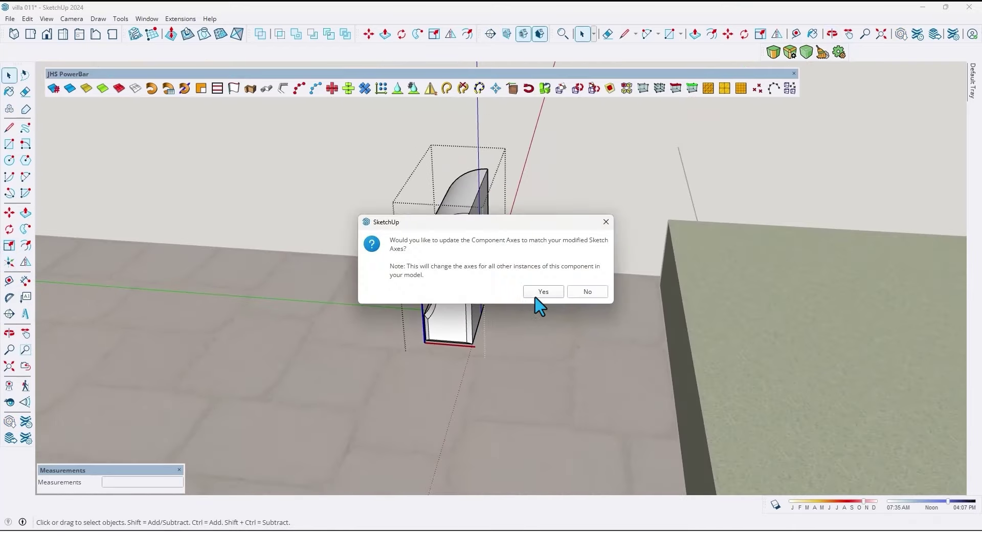
{"action": "left_click", "coordinate": [542, 291]}
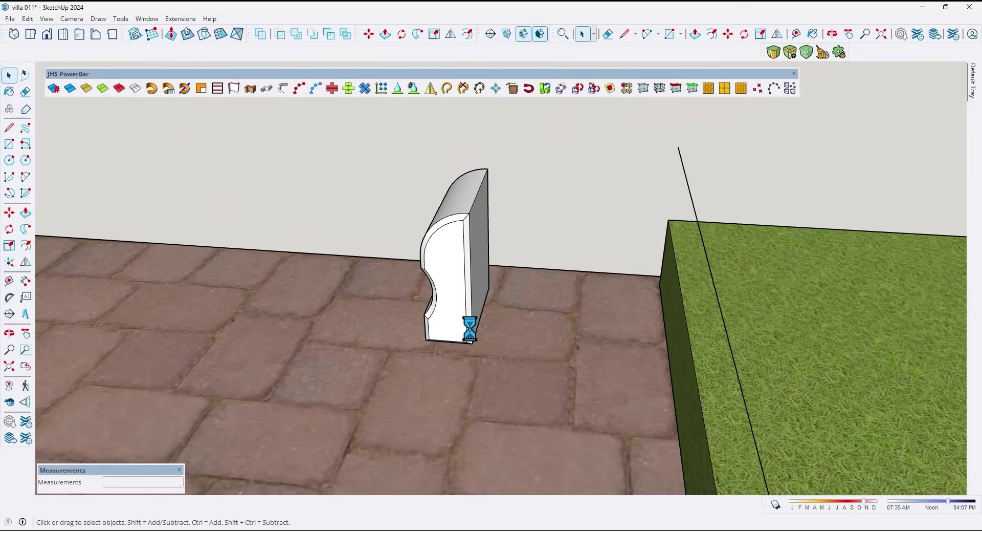
Try copying the curb block along the path line above the lawn's edge with Copy Component Along Path.
{"action": "middle_click_drag", "start_coordinate": [468, 329], "coordinate": [436, 312]}
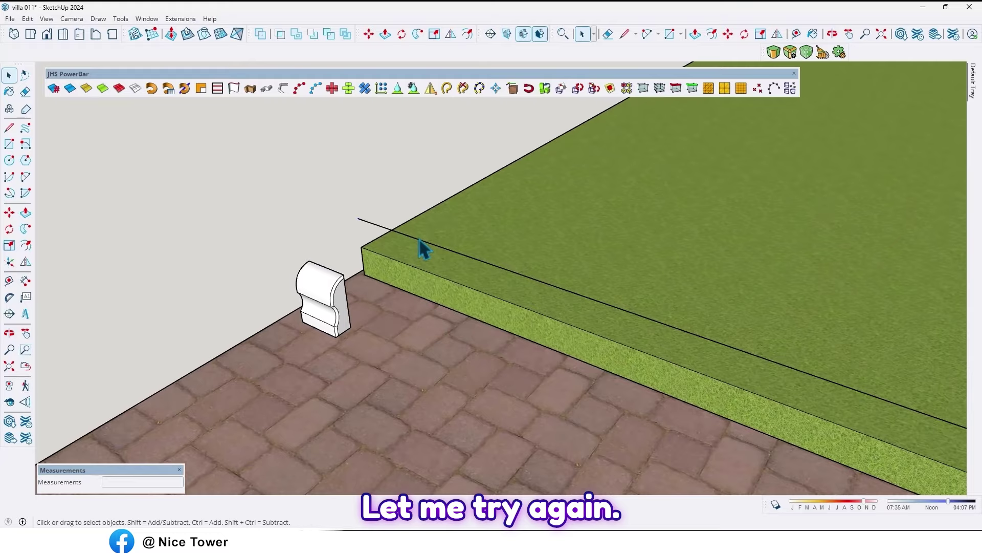
{"action": "scroll", "coordinate": [419, 237], "scroll_direction": "down", "scroll_amount": 5}
{"action": "middle_click_drag", "start_coordinate": [423, 248], "coordinate": [317, 263]}
{"action": "middle_click_drag", "start_coordinate": [444, 320], "coordinate": [683, 392], "text": "shift"}
{"action": "scroll", "coordinate": [372, 228], "scroll_direction": "up", "scroll_amount": 1}
{"action": "scroll", "coordinate": [398, 263], "scroll_direction": "up", "scroll_amount": 4}
{"action": "scroll", "coordinate": [368, 264], "scroll_direction": "down", "scroll_amount": 5}
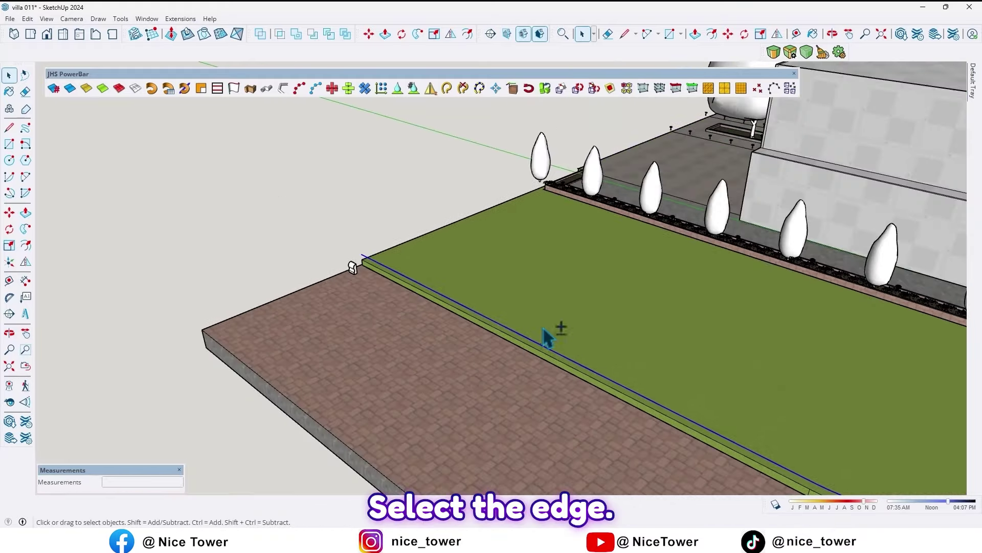
{"action": "middle_click_drag", "start_coordinate": [546, 338], "coordinate": [308, 256], "text": "shift"}
{"action": "scroll", "coordinate": [308, 256], "scroll_direction": "down", "scroll_amount": 2}
{"action": "scroll", "coordinate": [235, 208], "scroll_direction": "up", "scroll_amount": 5}
{"action": "middle_click_drag", "start_coordinate": [235, 209], "coordinate": [338, 289]}
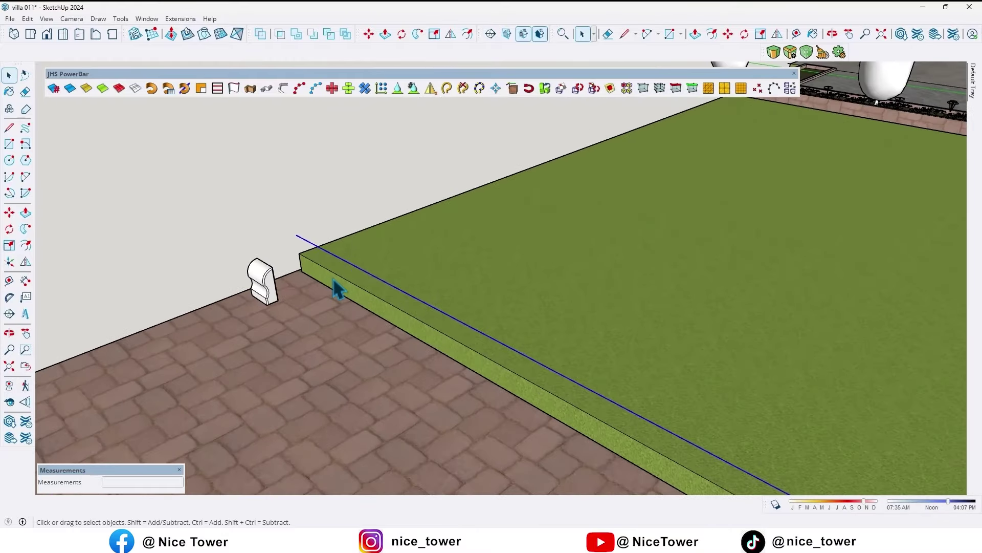
{"action": "scroll", "coordinate": [277, 286], "scroll_direction": "up", "scroll_amount": 2}
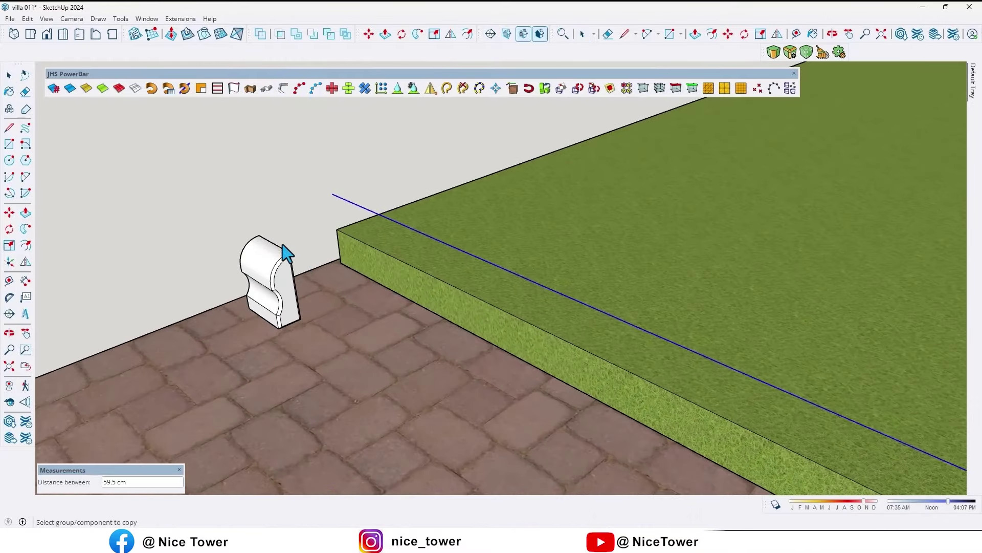
{"action": "left_click", "coordinate": [275, 269]}
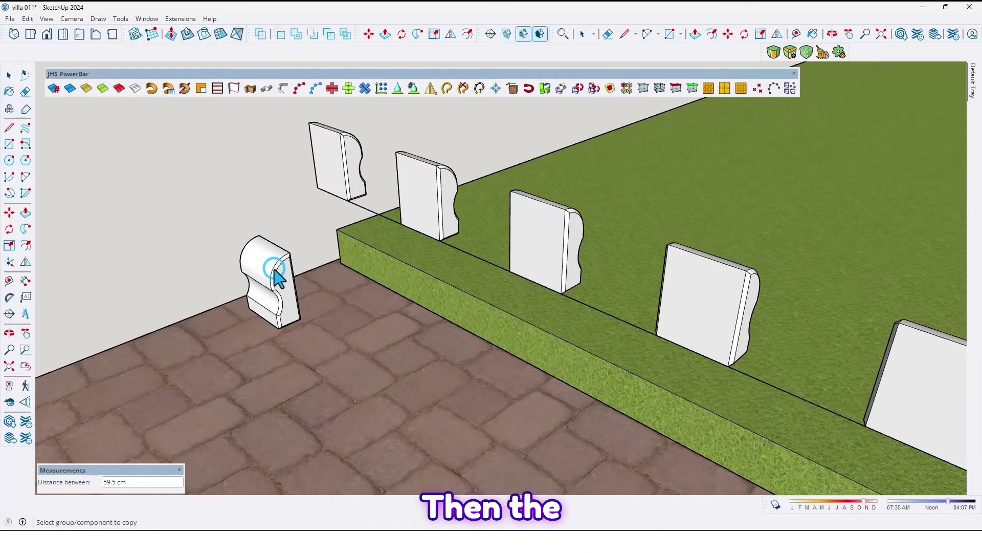
Examine which way the copied blocks face along the lawn's edge, and undo the copies.
{"action": "scroll", "coordinate": [275, 272], "scroll_direction": "down", "scroll_amount": 3}
{"action": "middle_click_drag", "start_coordinate": [393, 248], "coordinate": [271, 281]}
{"action": "scroll", "coordinate": [335, 230], "scroll_direction": "up", "scroll_amount": 3}
{"action": "middle_click_drag", "start_coordinate": [353, 238], "coordinate": [276, 262]}
{"action": "scroll", "coordinate": [399, 258], "scroll_direction": "up", "scroll_amount": 2}
{"action": "middle_click_drag", "start_coordinate": [415, 268], "coordinate": [364, 268]}
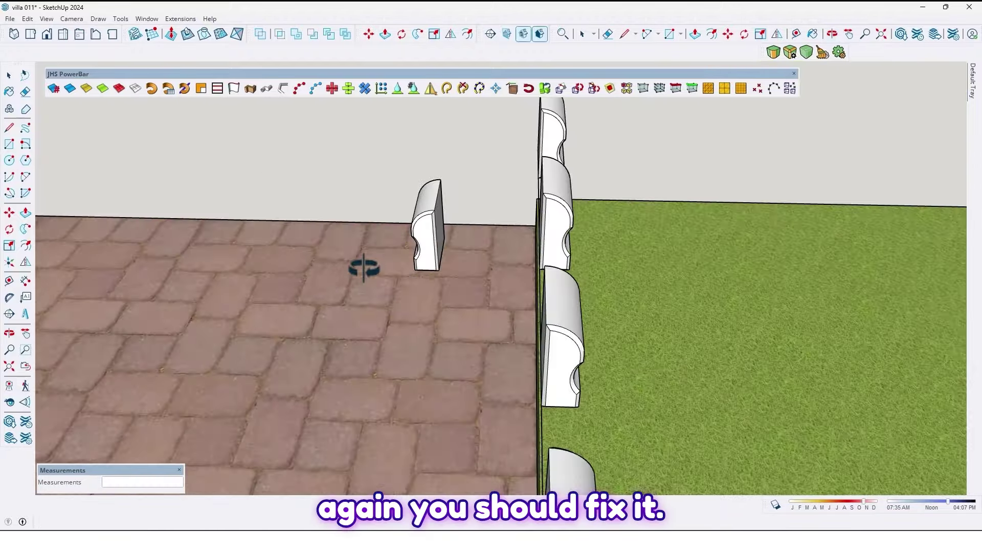
{"action": "key", "text": "ctrl+z"}
Reset the block component's axes at the midpoint of its back face's bottom edge, with the red axis reversed along that edge.
{"action": "scroll", "coordinate": [460, 242], "scroll_direction": "up", "scroll_amount": 3}
{"action": "middle_click_drag", "start_coordinate": [459, 242], "coordinate": [307, 261]}
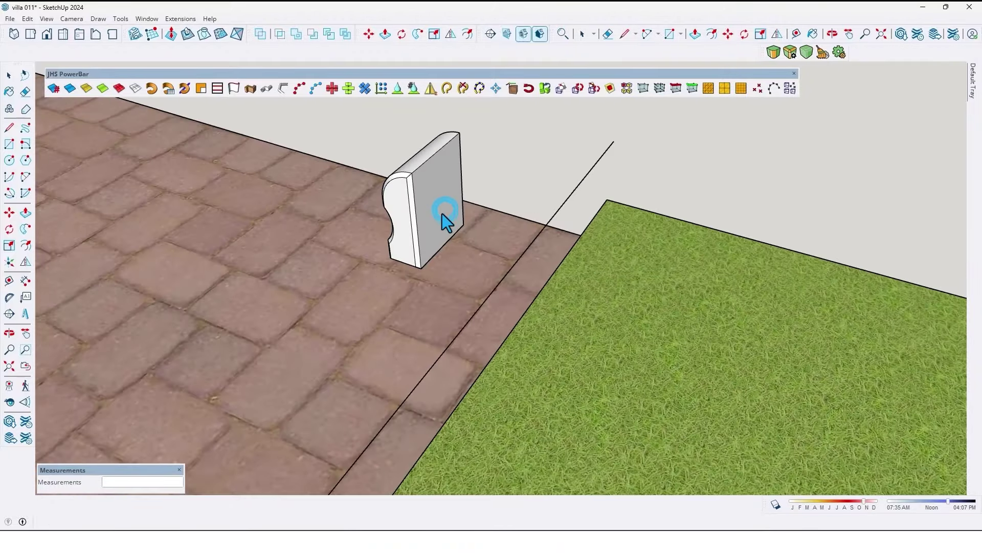
{"action": "key", "text": "space"}
{"action": "double_click", "coordinate": [438, 219]}
{"action": "scroll", "coordinate": [440, 225], "scroll_direction": "up", "scroll_amount": 3}
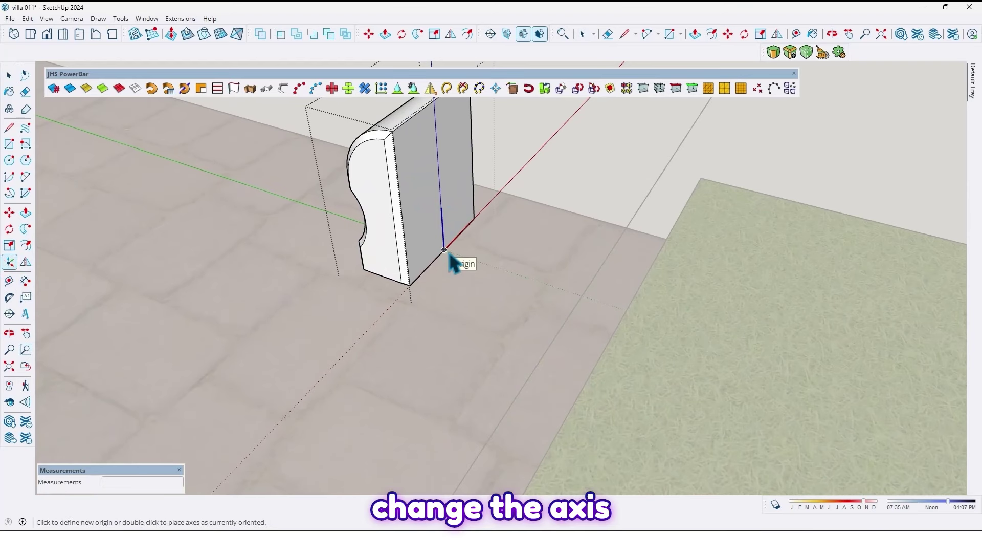
{"action": "left_click", "coordinate": [360, 336]}
{"action": "middle_click_drag", "start_coordinate": [339, 346], "coordinate": [635, 313]}
{"action": "left_click", "coordinate": [632, 304]}
{"action": "left_click", "coordinate": [542, 291]}
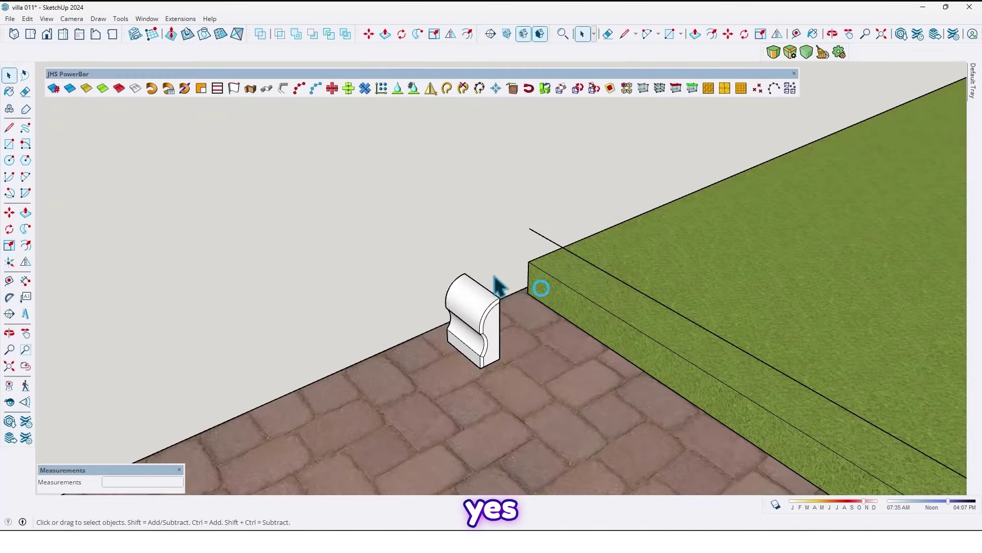
Copy the curb block along the path line above the lawn with Copy Component Along Path.
{"action": "scroll", "coordinate": [480, 277], "scroll_direction": "down", "scroll_amount": 4}
{"action": "middle_click_drag", "start_coordinate": [472, 277], "coordinate": [518, 309]}
{"action": "scroll", "coordinate": [469, 246], "scroll_direction": "up", "scroll_amount": 3}
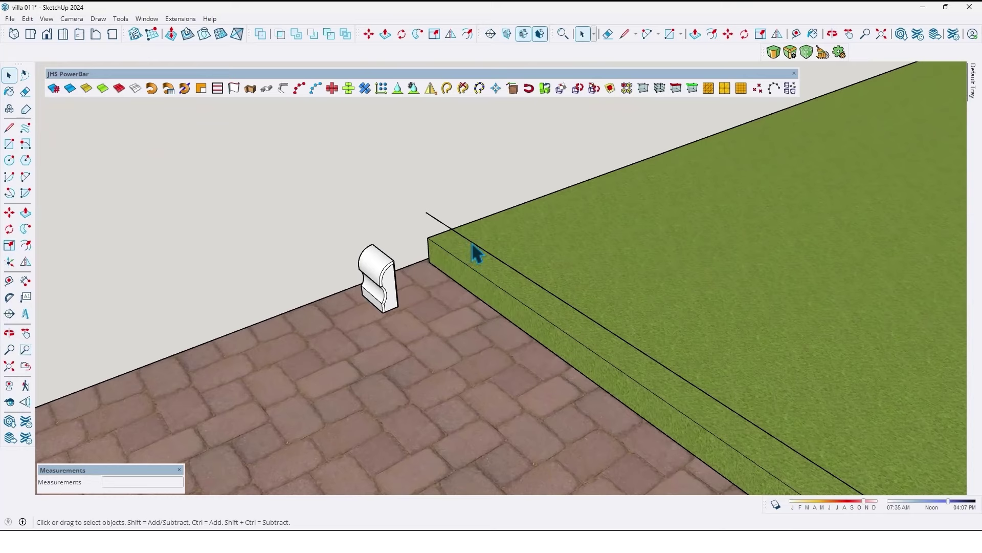
{"action": "middle_click_drag", "start_coordinate": [473, 251], "coordinate": [349, 251]}
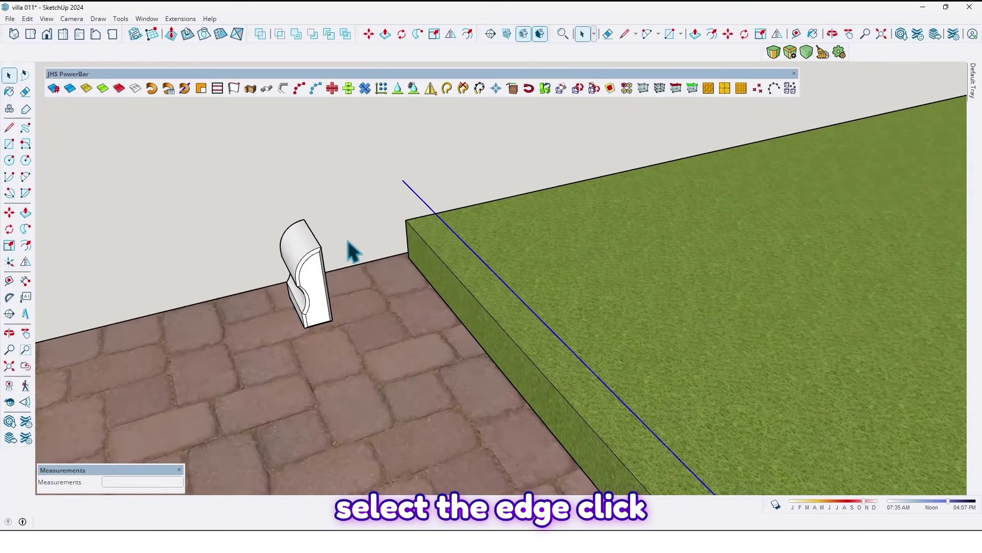
{"action": "left_click", "coordinate": [300, 89]}
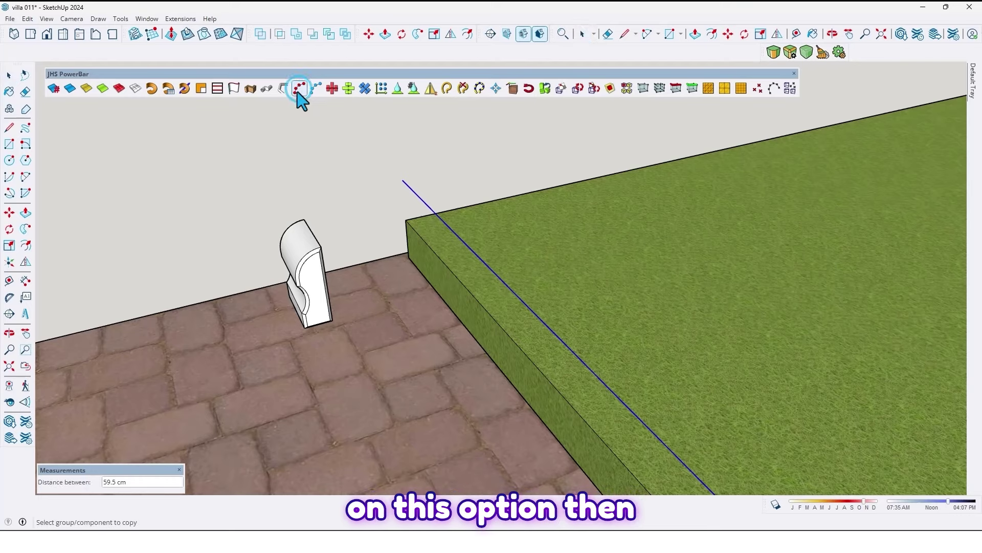
{"action": "left_click", "coordinate": [316, 269]}
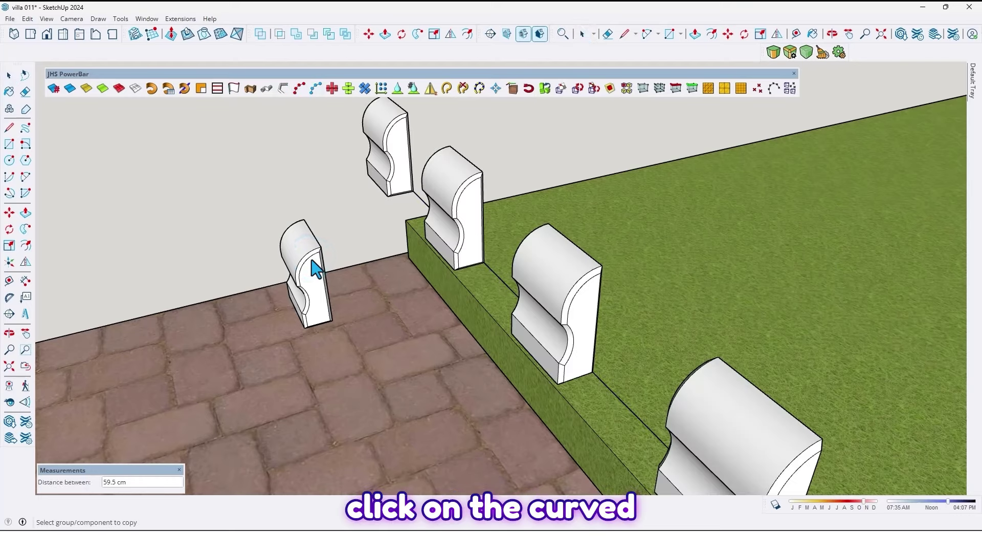
Try successively tighter spacings of 40, 30 and 25 cm for the blocks copied along the path.
{"action": "middle_click_drag", "start_coordinate": [351, 286], "coordinate": [360, 351]}
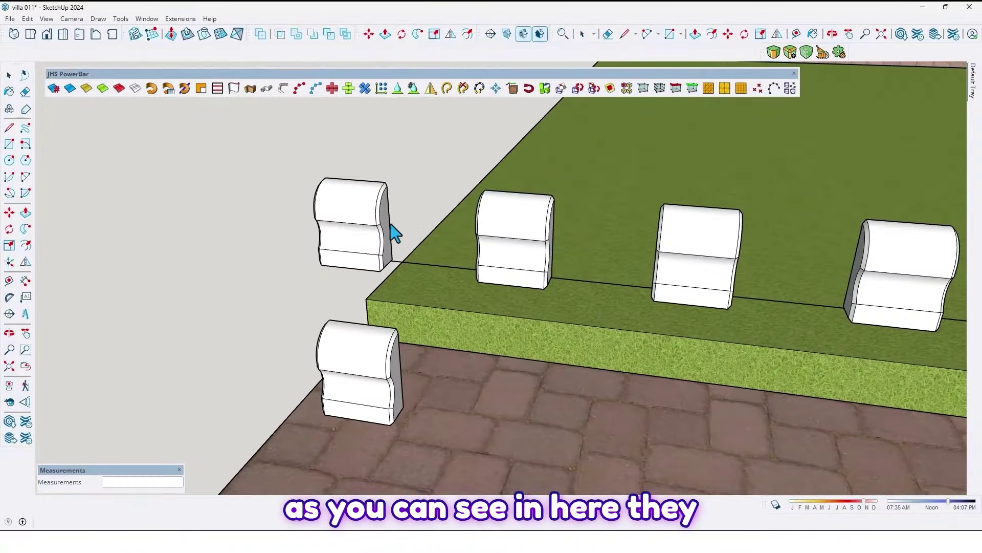
{"action": "scroll", "coordinate": [393, 225], "scroll_direction": "up", "scroll_amount": 3}
{"action": "middle_click_drag", "start_coordinate": [441, 298], "coordinate": [494, 290]}
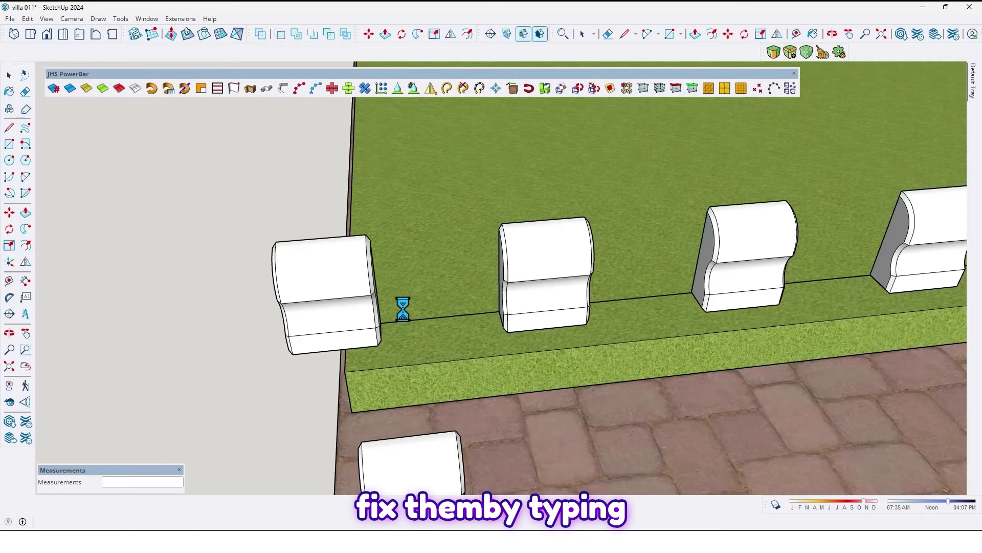
{"action": "scroll", "coordinate": [402, 309], "scroll_direction": "down", "scroll_amount": 3}
{"action": "middle_click_drag", "start_coordinate": [486, 330], "coordinate": [419, 337]}
{"action": "scroll", "coordinate": [354, 326], "scroll_direction": "up", "scroll_amount": 3}
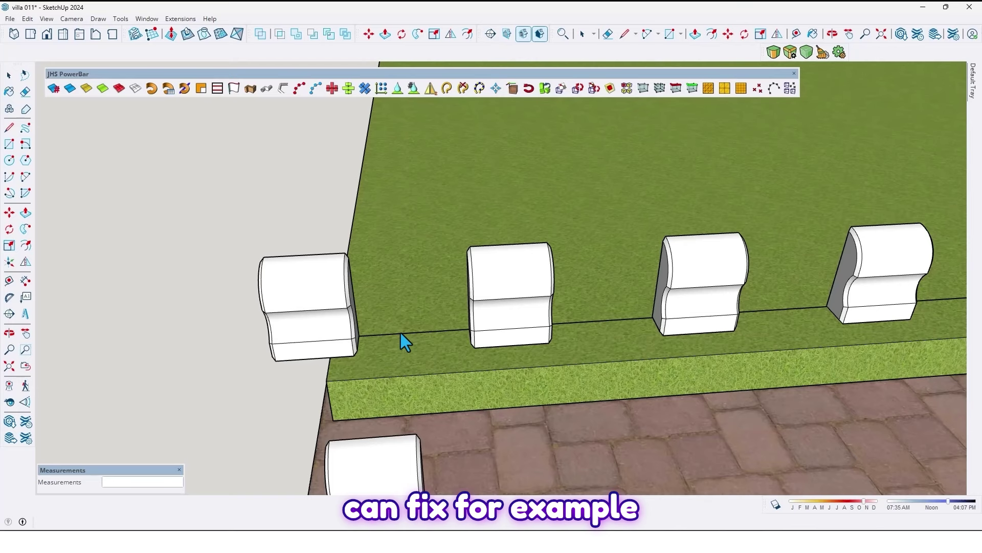
{"action": "type", "text": "40"}
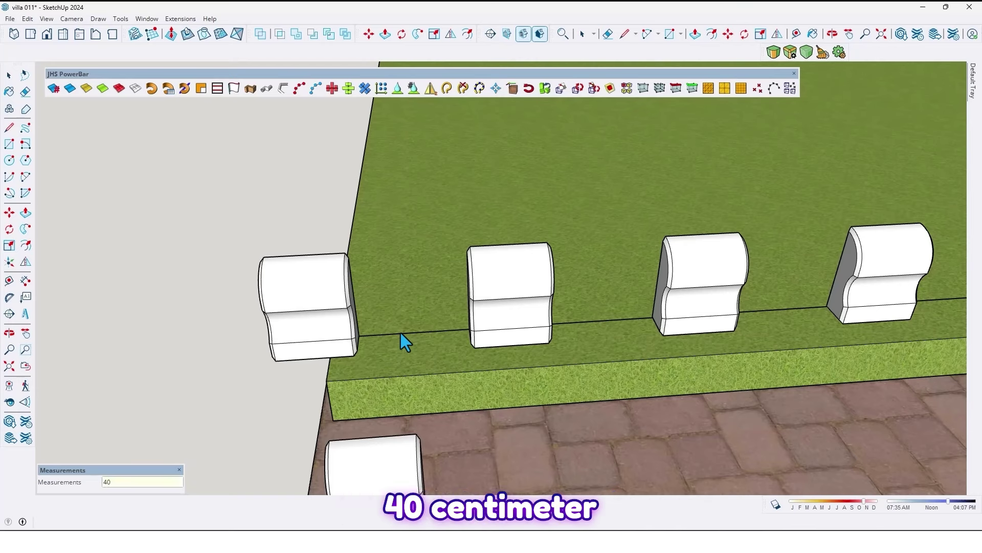
{"action": "key", "text": "Return"}
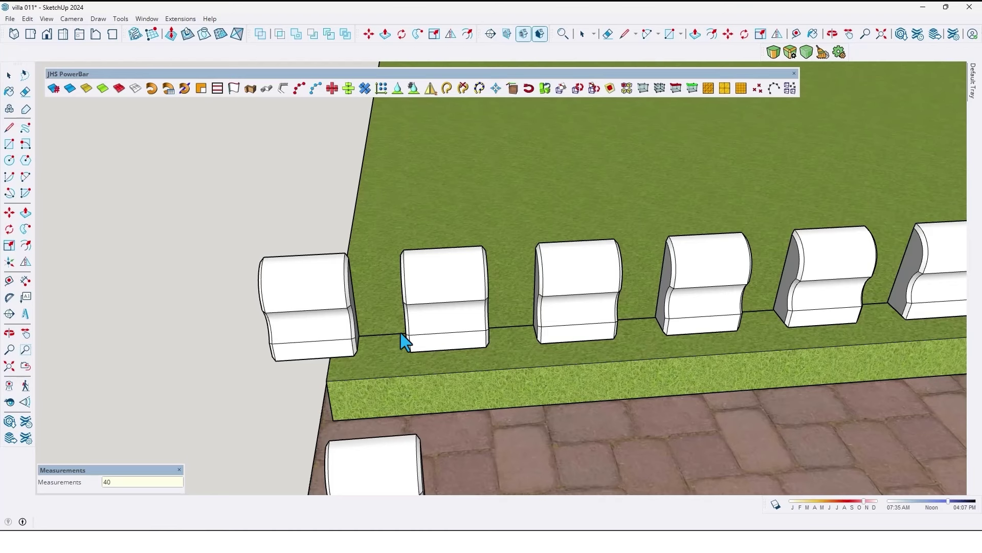
{"action": "key", "text": "Return"}
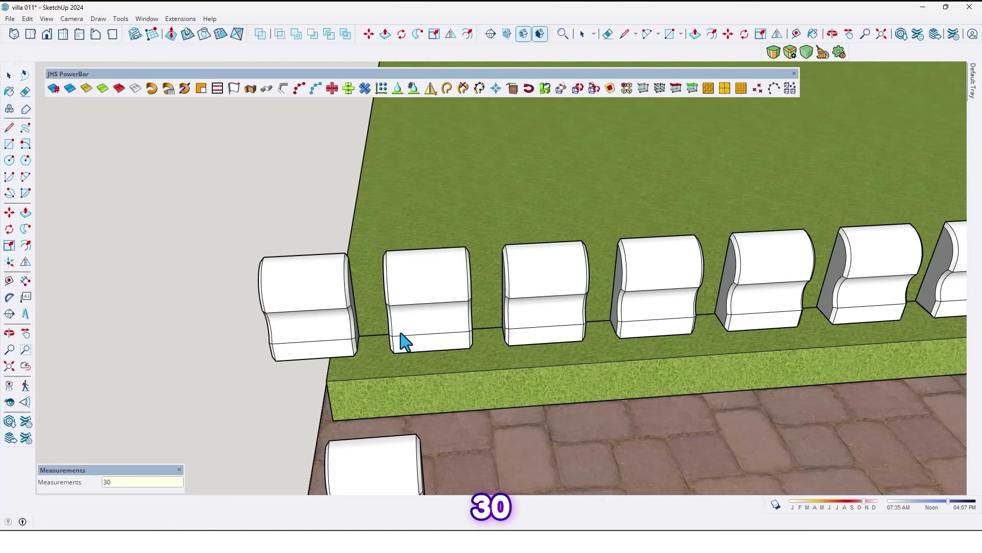
{"action": "key", "text": "Return"}
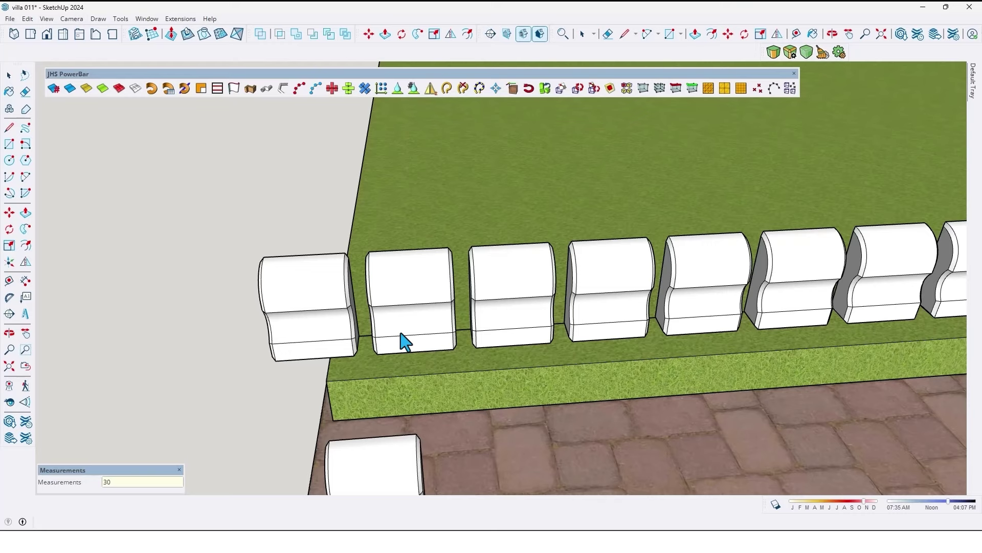
{"action": "key", "text": "Return"}
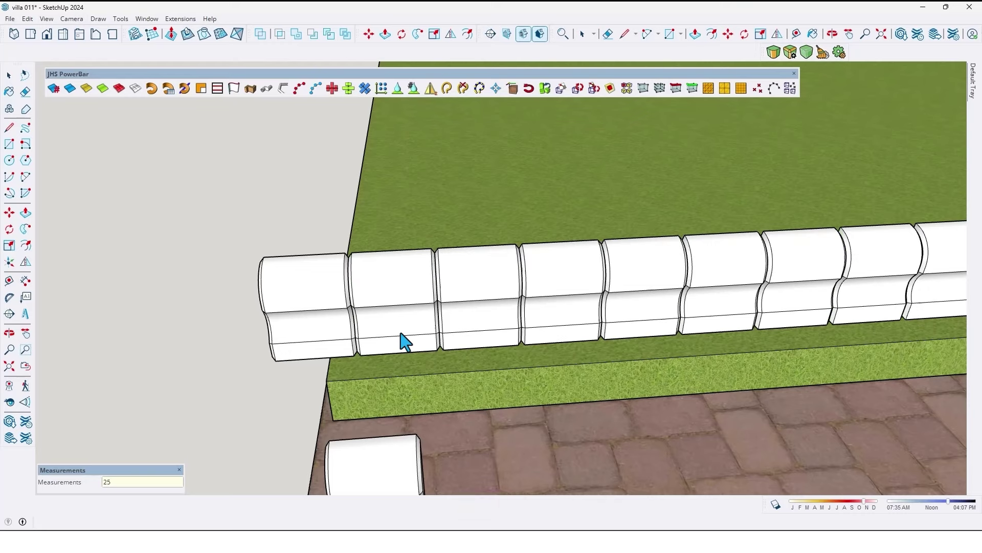
Refine the spacing of the copied blocks to 24 cm and finally 24.6 cm, checking the joints on the curve.
{"action": "scroll", "coordinate": [355, 259], "scroll_direction": "up", "scroll_amount": 6}
{"action": "middle_click_drag", "start_coordinate": [302, 318], "coordinate": [358, 314], "text": "shift"}
{"action": "scroll", "coordinate": [358, 315], "scroll_direction": "down", "scroll_amount": 10}
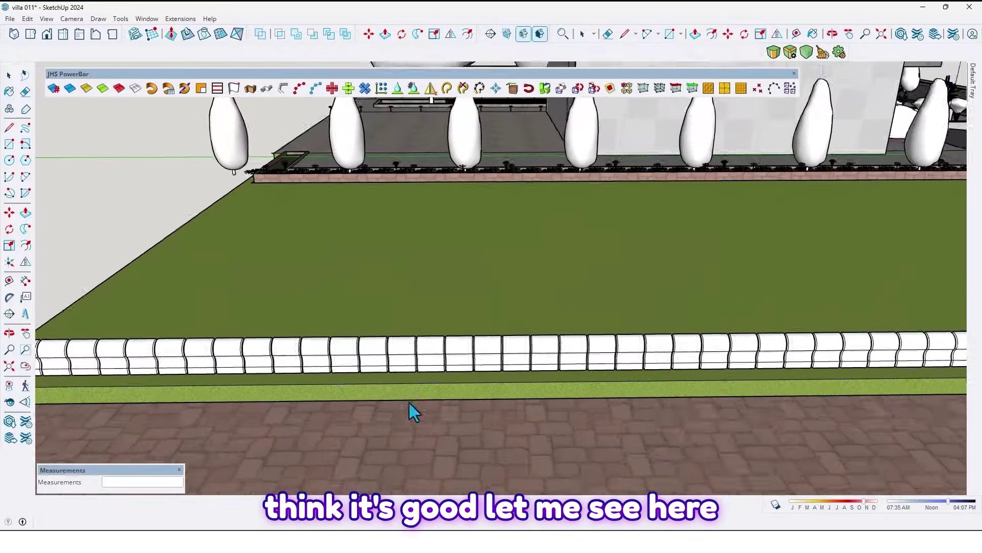
{"action": "middle_click_drag", "start_coordinate": [409, 403], "coordinate": [390, 307]}
{"action": "scroll", "coordinate": [399, 379], "scroll_direction": "up", "scroll_amount": 10}
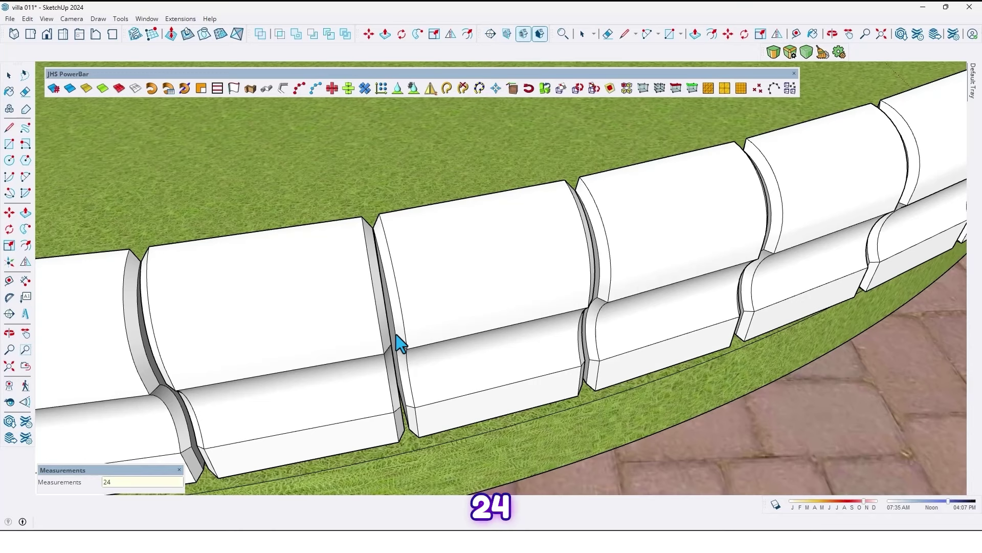
{"action": "key", "text": "Return"}
{"action": "type", "text": "24.6"}
{"action": "key", "text": "Return"}
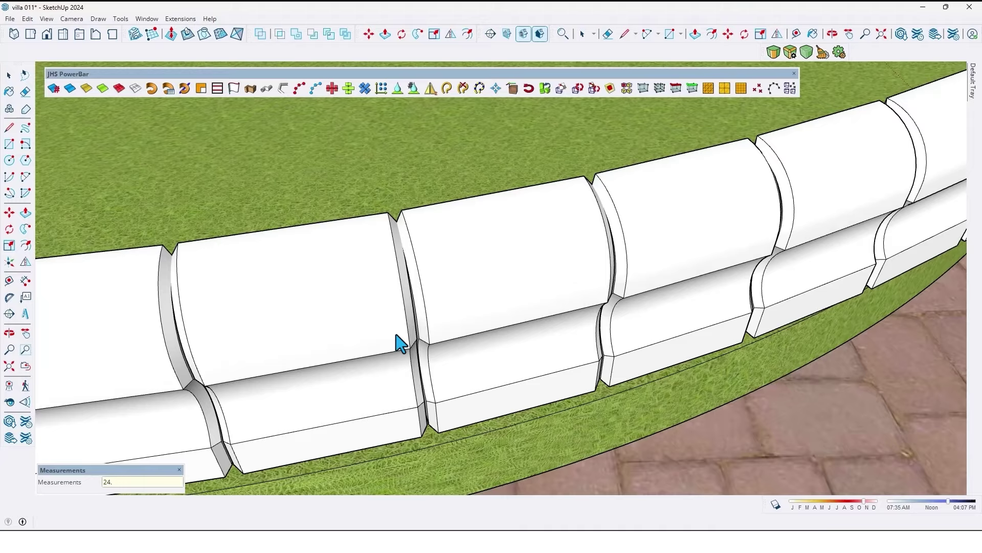
{"action": "key", "text": "Return"}
Examine the joints and alignment of the curb blocks around the curved corner and along the lawn's straight edges.
{"action": "scroll", "coordinate": [401, 342], "scroll_direction": "down", "scroll_amount": 5}
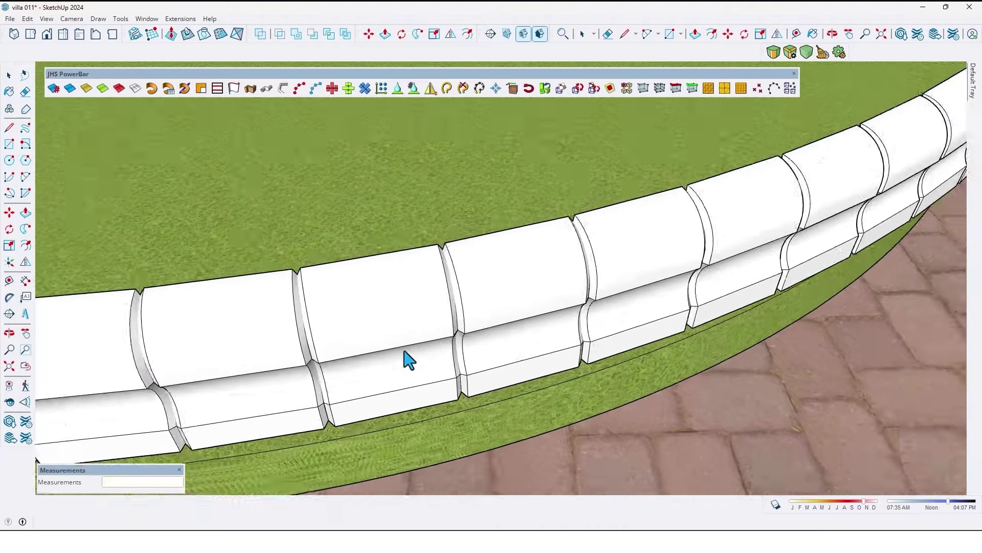
{"action": "middle_click_drag", "start_coordinate": [564, 330], "coordinate": [310, 353]}
{"action": "middle_click_drag", "start_coordinate": [427, 358], "coordinate": [409, 226]}
{"action": "scroll", "coordinate": [409, 227], "scroll_direction": "down", "scroll_amount": 5}
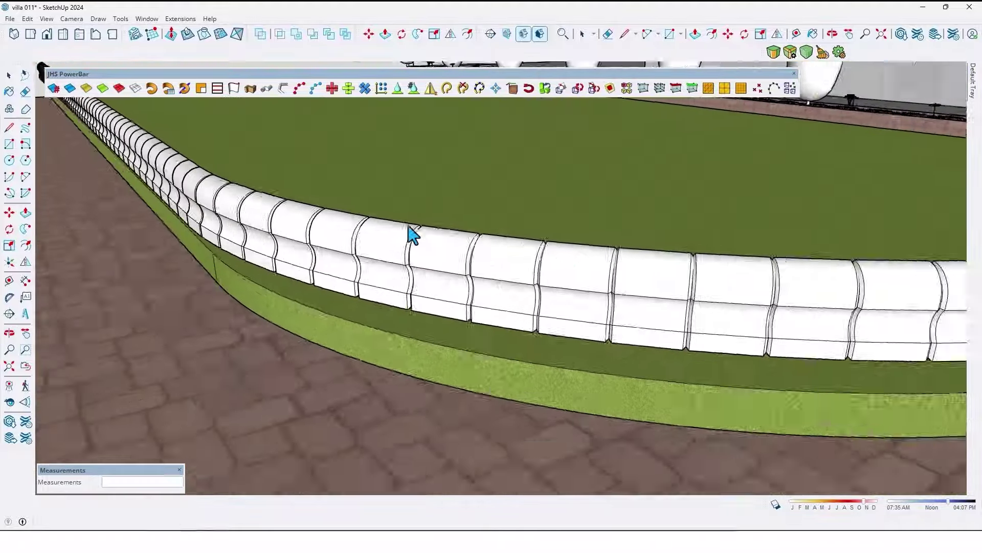
{"action": "middle_click_drag", "start_coordinate": [435, 266], "coordinate": [739, 291]}
{"action": "scroll", "coordinate": [739, 291], "scroll_direction": "down", "scroll_amount": 2}
{"action": "middle_click_drag", "start_coordinate": [474, 322], "coordinate": [535, 417]}
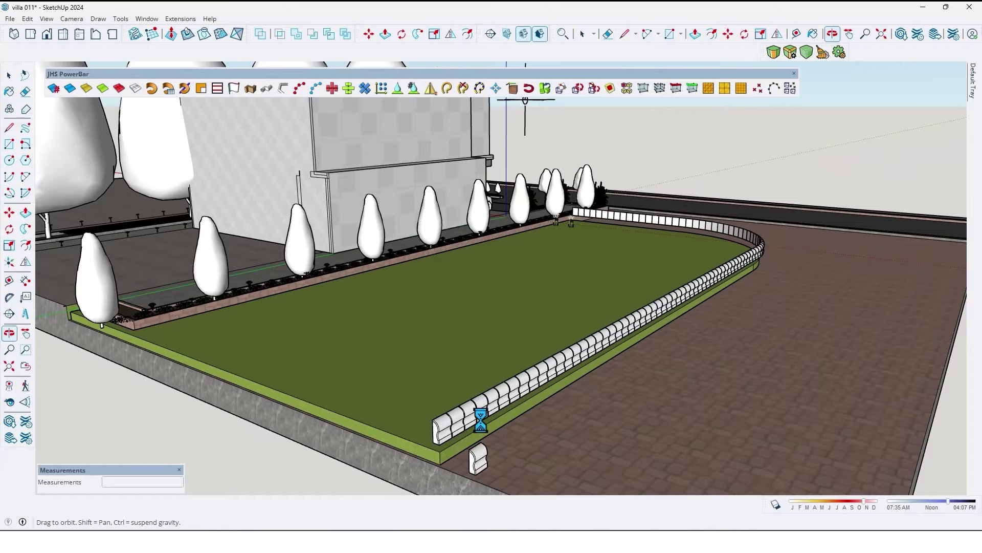
{"action": "middle_click_drag", "start_coordinate": [473, 420], "coordinate": [225, 412]}
{"action": "scroll", "coordinate": [466, 421], "scroll_direction": "up", "scroll_amount": 5}
{"action": "scroll", "coordinate": [392, 375], "scroll_direction": "down", "scroll_amount": 4}
{"action": "middle_click_drag", "start_coordinate": [393, 375], "coordinate": [404, 412]}
{"action": "scroll", "coordinate": [428, 388], "scroll_direction": "down", "scroll_amount": 4}
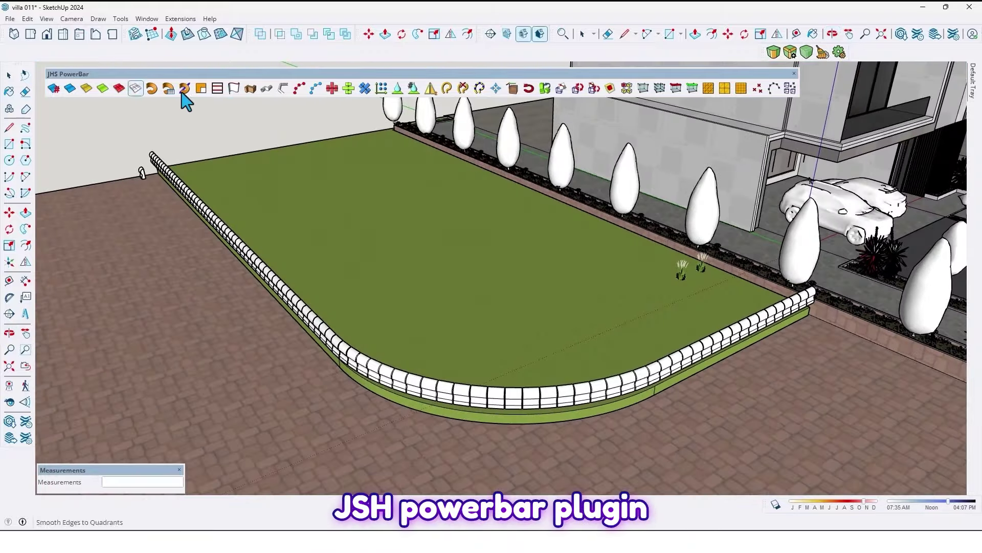
{"action": "scroll", "coordinate": [385, 331], "scroll_direction": "up", "scroll_amount": 3}
{"action": "middle_click_drag", "start_coordinate": [385, 331], "coordinate": [450, 360]}
{"action": "scroll", "coordinate": [378, 344], "scroll_direction": "down", "scroll_amount": 1}
{"action": "middle_click_drag", "start_coordinate": [118, 214], "coordinate": [220, 243], "text": "shift"}
{"action": "scroll", "coordinate": [164, 240], "scroll_direction": "up", "scroll_amount": 3}
{"action": "scroll", "coordinate": [215, 197], "scroll_direction": "down", "scroll_amount": 3}
{"action": "middle_click_drag", "start_coordinate": [220, 209], "coordinate": [371, 225]}
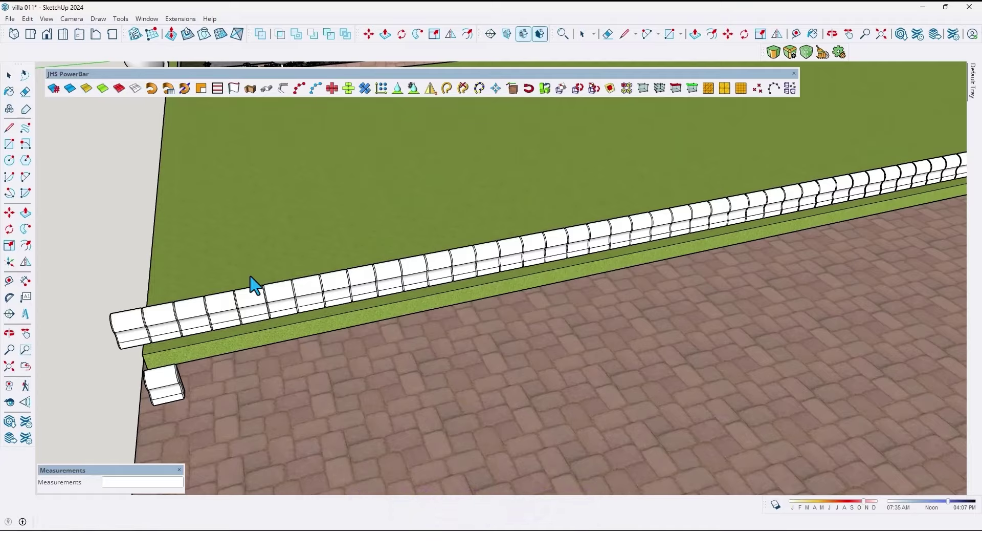
Try to window-select all the copied curb blocks along the lawn without including the trees and plants.
{"action": "scroll", "coordinate": [254, 286], "scroll_direction": "down", "scroll_amount": 5}
{"action": "middle_click_drag", "start_coordinate": [504, 263], "coordinate": [567, 250]}
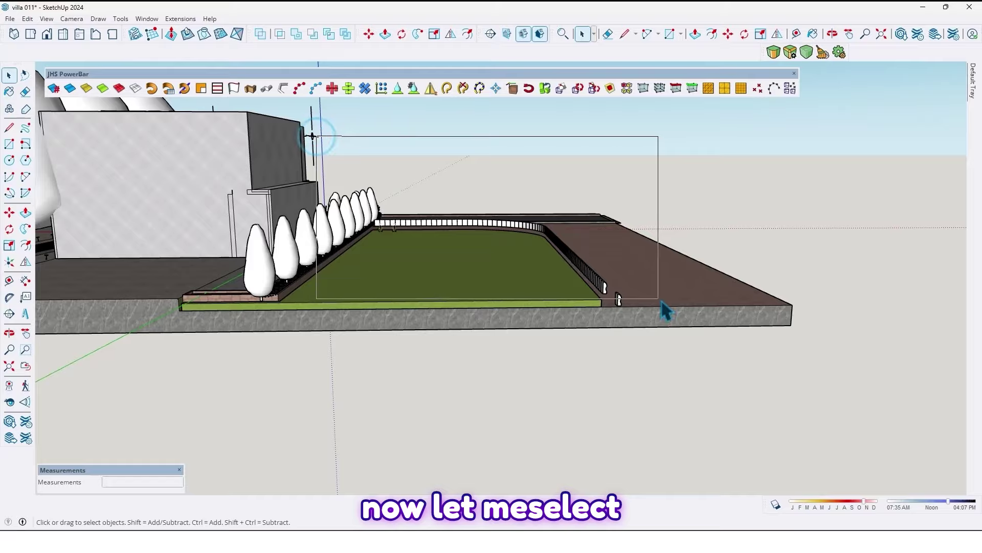
{"action": "middle_click_drag", "start_coordinate": [670, 292], "coordinate": [408, 377]}
{"action": "scroll", "coordinate": [506, 233], "scroll_direction": "up", "scroll_amount": 3}
{"action": "middle_click_drag", "start_coordinate": [506, 232], "coordinate": [494, 367], "text": "shift"}
{"action": "scroll", "coordinate": [351, 301], "scroll_direction": "down", "scroll_amount": 3}
{"action": "scroll", "coordinate": [473, 361], "scroll_direction": "down", "scroll_amount": 2}
{"action": "middle_click_drag", "start_coordinate": [797, 364], "coordinate": [812, 302]}
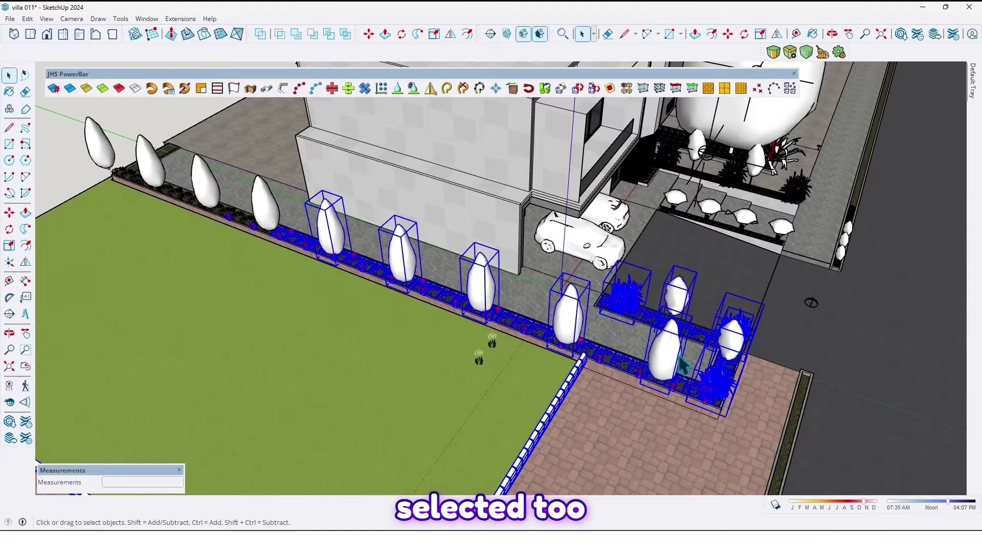
{"action": "middle_click_drag", "start_coordinate": [680, 357], "coordinate": [456, 278]}
{"action": "scroll", "coordinate": [407, 293], "scroll_direction": "down", "scroll_amount": 2}
{"action": "scroll", "coordinate": [299, 240], "scroll_direction": "up", "scroll_amount": 2}
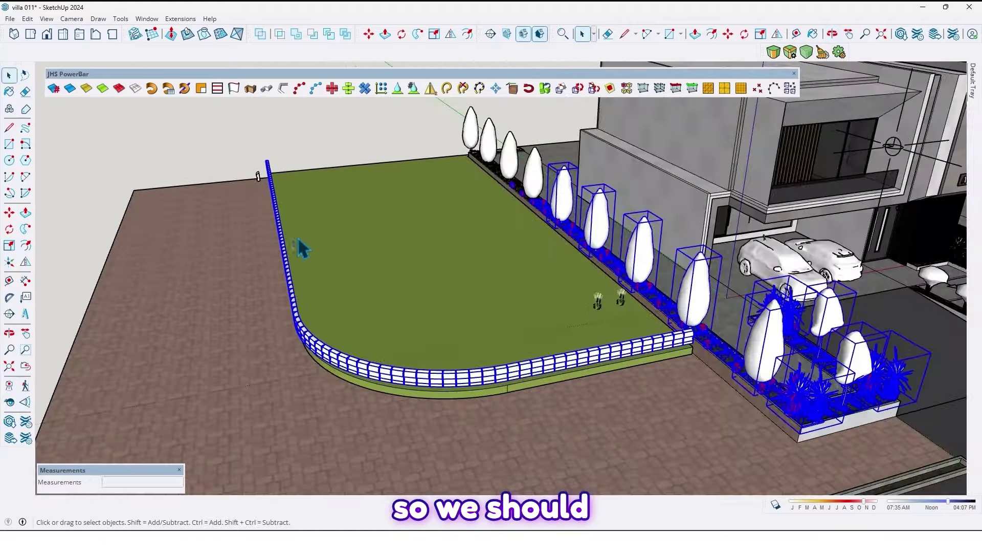
{"action": "middle_click_drag", "start_coordinate": [302, 248], "coordinate": [235, 241]}
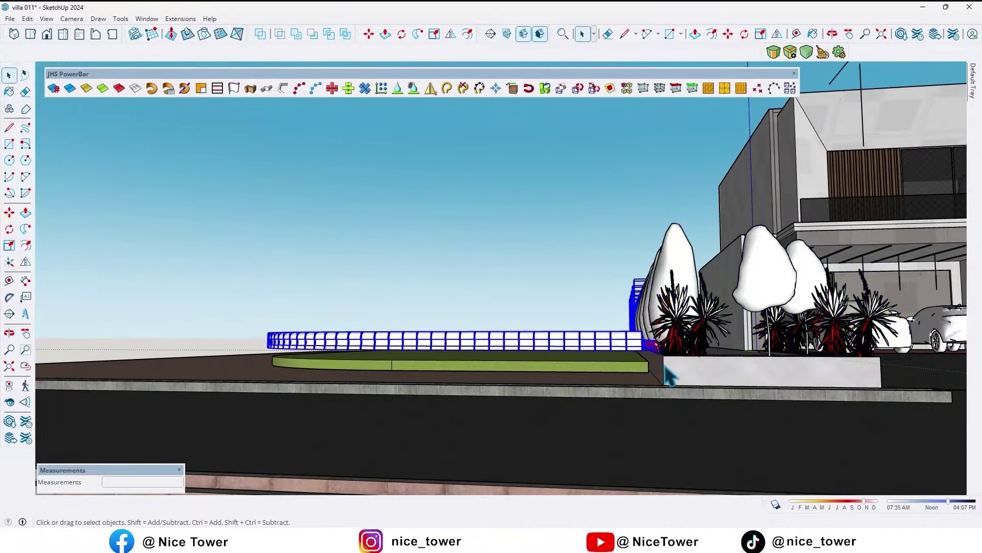
{"action": "middle_click_drag", "start_coordinate": [648, 347], "coordinate": [251, 283]}
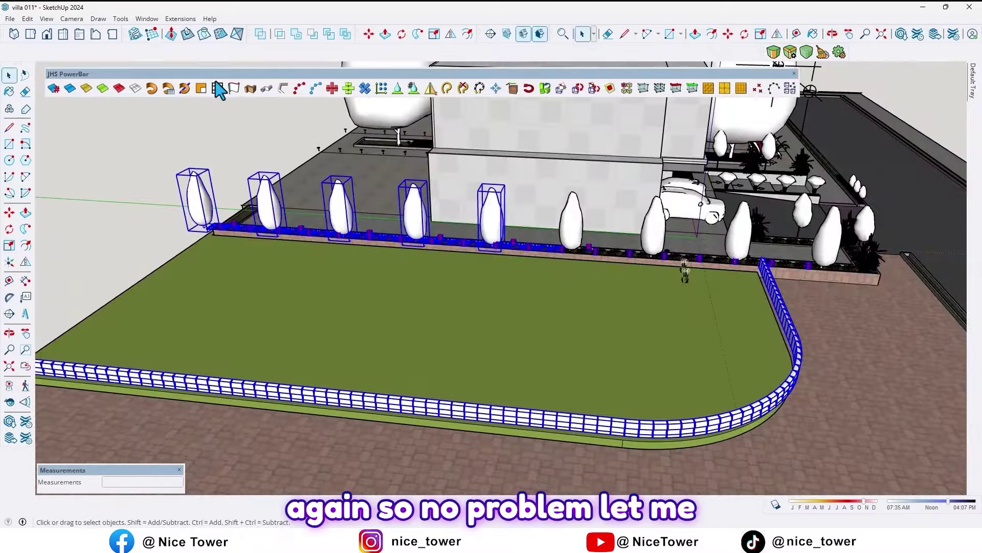
Dock the floating JHS PowerBar toolbar beneath the main toolbars.
{"action": "left_click_drag", "start_coordinate": [193, 75], "coordinate": [150, 34]}
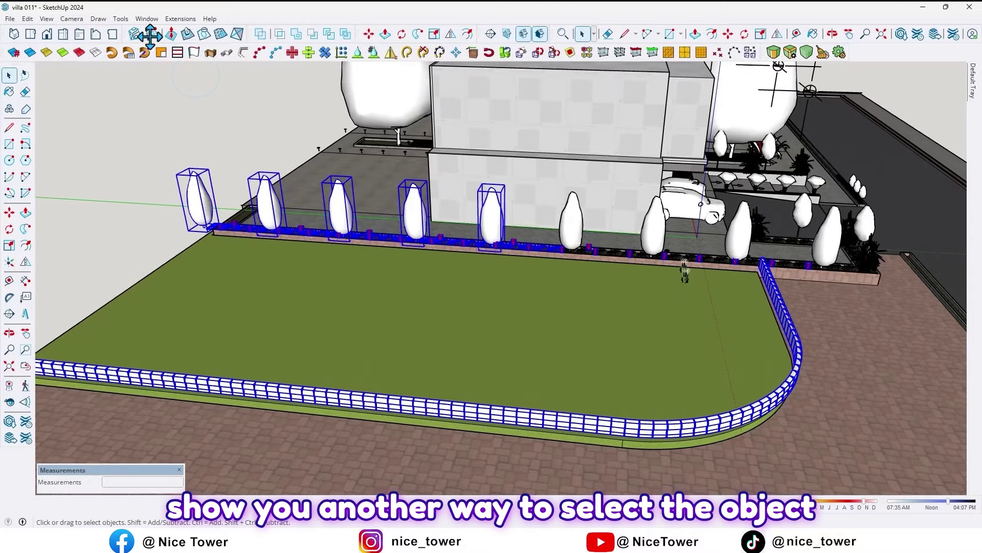
Select only the first curb block at the open end of the straight row along the lawn.
{"action": "scroll", "coordinate": [271, 215], "scroll_direction": "down", "scroll_amount": 5}
{"action": "scroll", "coordinate": [136, 320], "scroll_direction": "up", "scroll_amount": 10}
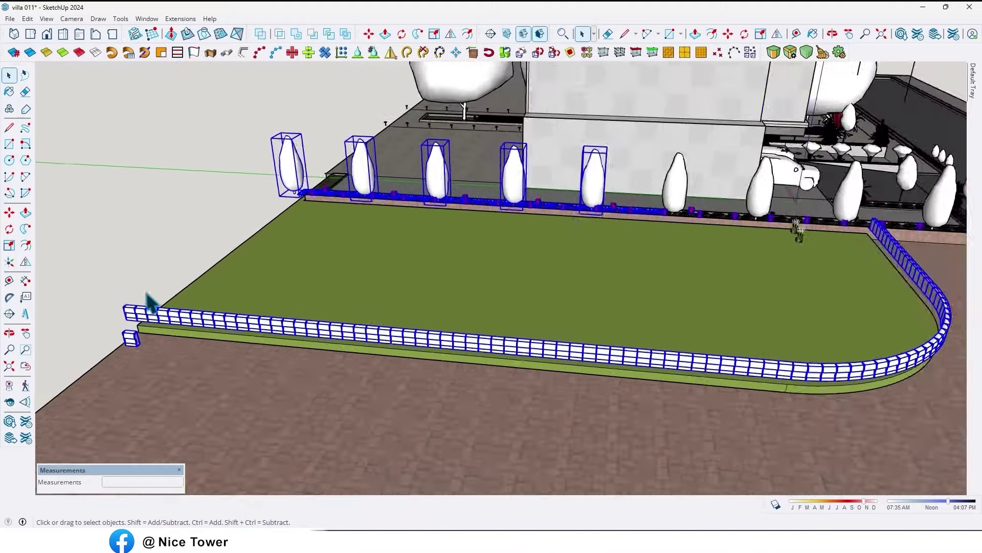
{"action": "scroll", "coordinate": [132, 324], "scroll_direction": "up", "scroll_amount": 4}
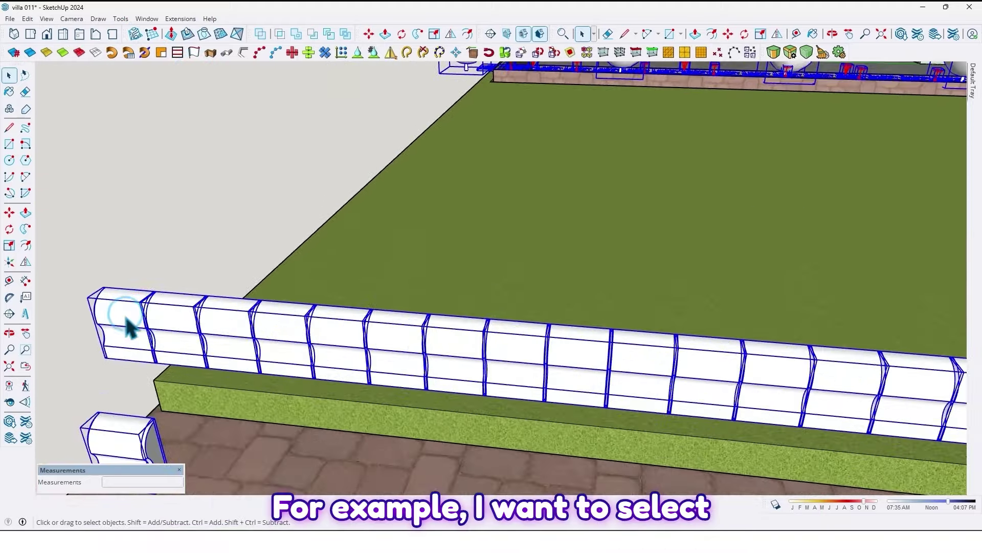
{"action": "left_click", "coordinate": [132, 323]}
{"action": "scroll", "coordinate": [132, 324], "scroll_direction": "down", "scroll_amount": 5}
{"action": "scroll", "coordinate": [158, 325], "scroll_direction": "up", "scroll_amount": 9}
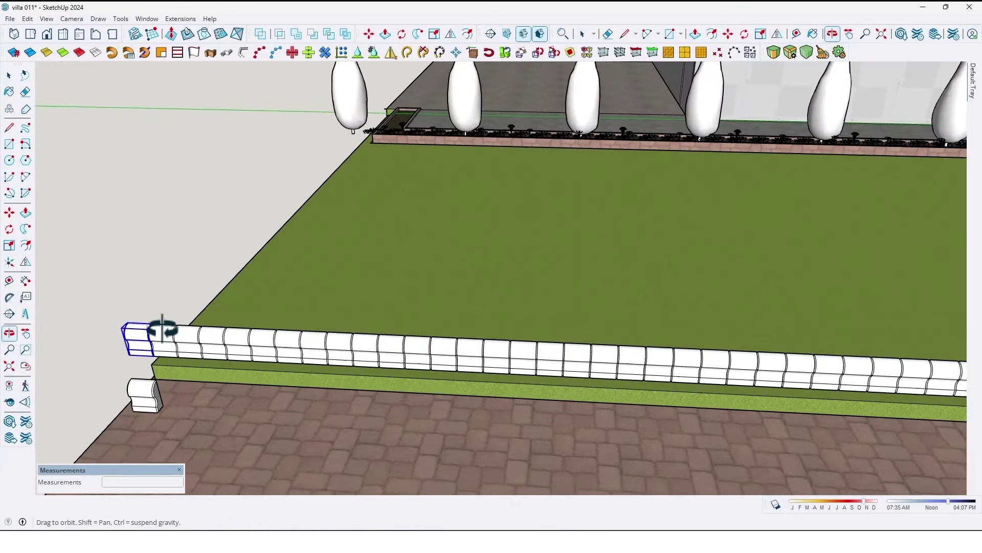
{"action": "scroll", "coordinate": [158, 374], "scroll_direction": "down", "scroll_amount": 6}
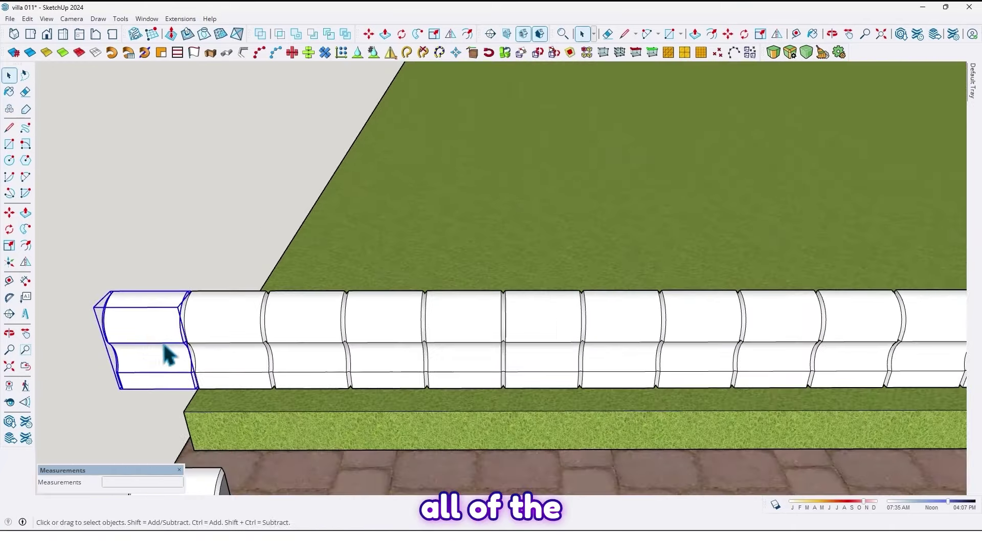
{"action": "middle_click_drag", "start_coordinate": [149, 344], "coordinate": [207, 325]}
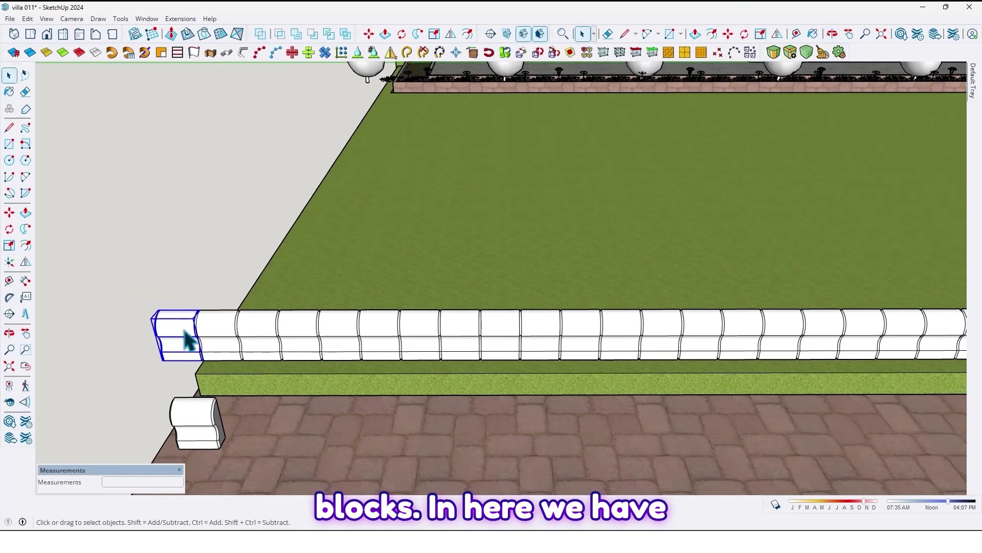
Display the +Select toolbar and place it just beneath the main toolbars.
{"action": "right_click", "coordinate": [266, 59]}
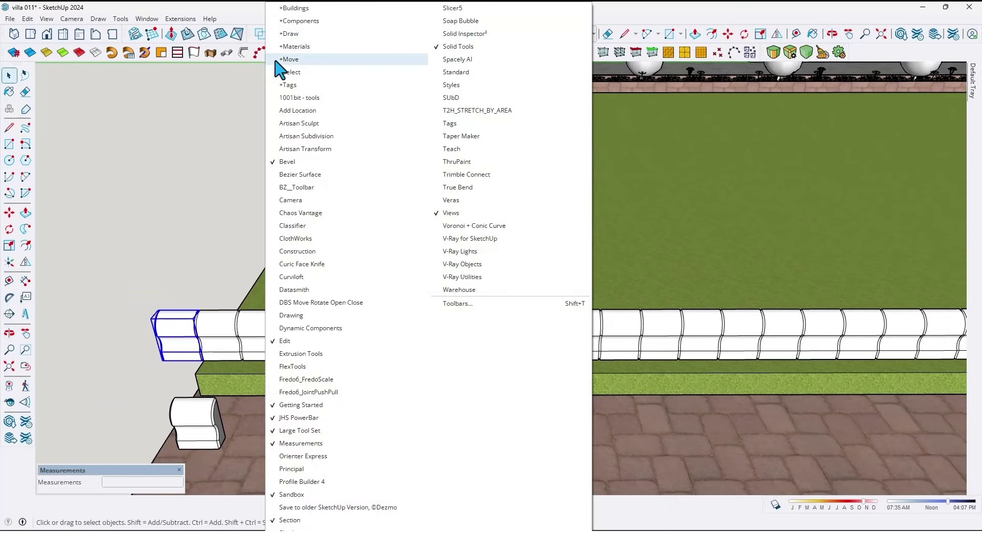
{"action": "left_click", "coordinate": [289, 73]}
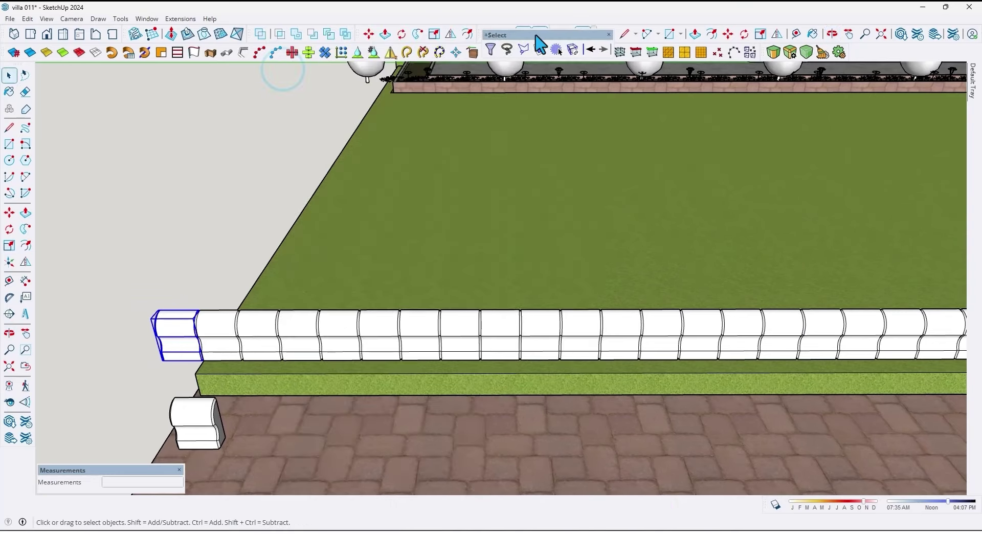
{"action": "left_click_drag", "start_coordinate": [536, 35], "coordinate": [42, 113]}
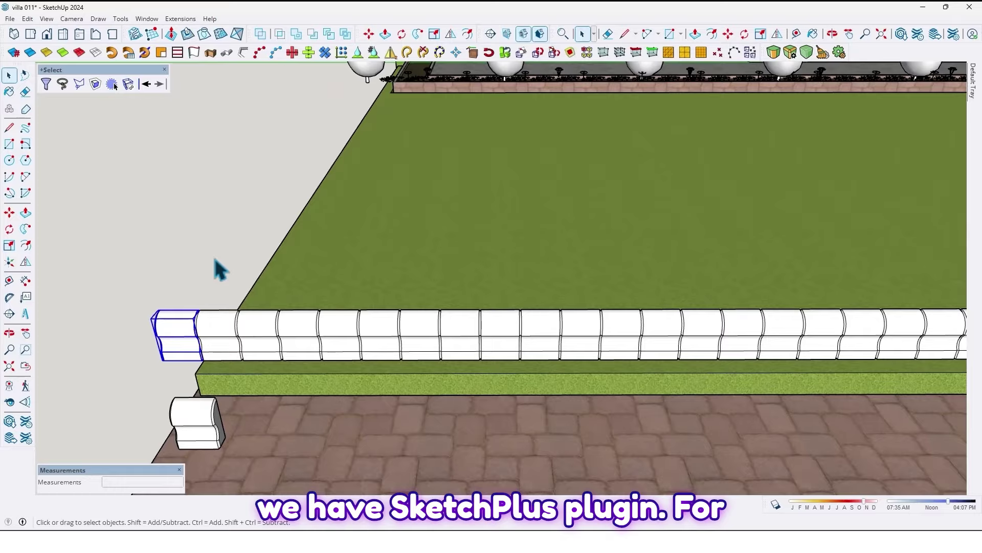
Select all instances of the curb block component around the lawn, starting from the selected end block.
{"action": "middle_click_drag", "start_coordinate": [186, 301], "coordinate": [248, 400]}
{"action": "scroll", "coordinate": [297, 355], "scroll_direction": "down", "scroll_amount": 2}
{"action": "middle_click_drag", "start_coordinate": [297, 355], "coordinate": [229, 357]}
{"action": "scroll", "coordinate": [226, 347], "scroll_direction": "up", "scroll_amount": 1}
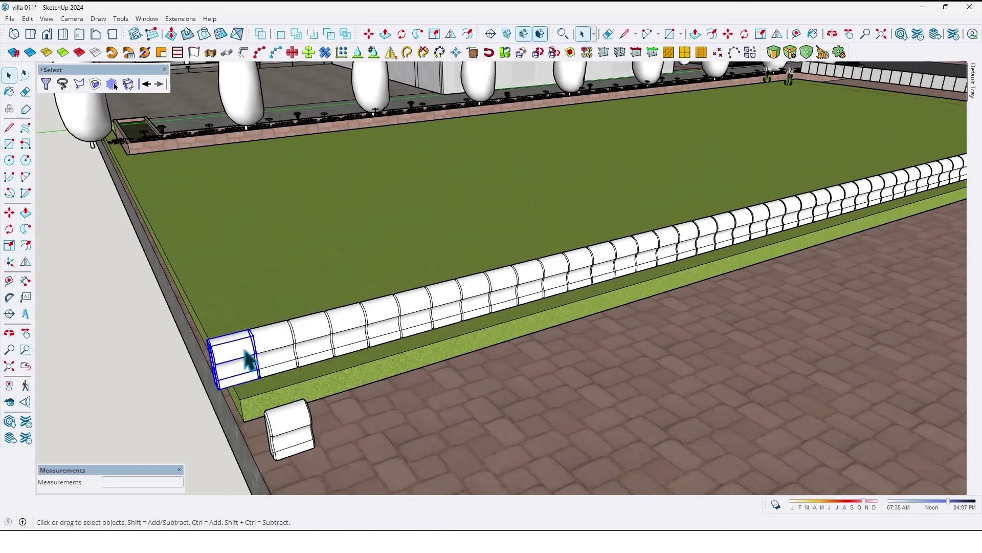
{"action": "scroll", "coordinate": [244, 353], "scroll_direction": "up", "scroll_amount": 3}
{"action": "scroll", "coordinate": [243, 353], "scroll_direction": "down", "scroll_amount": 2}
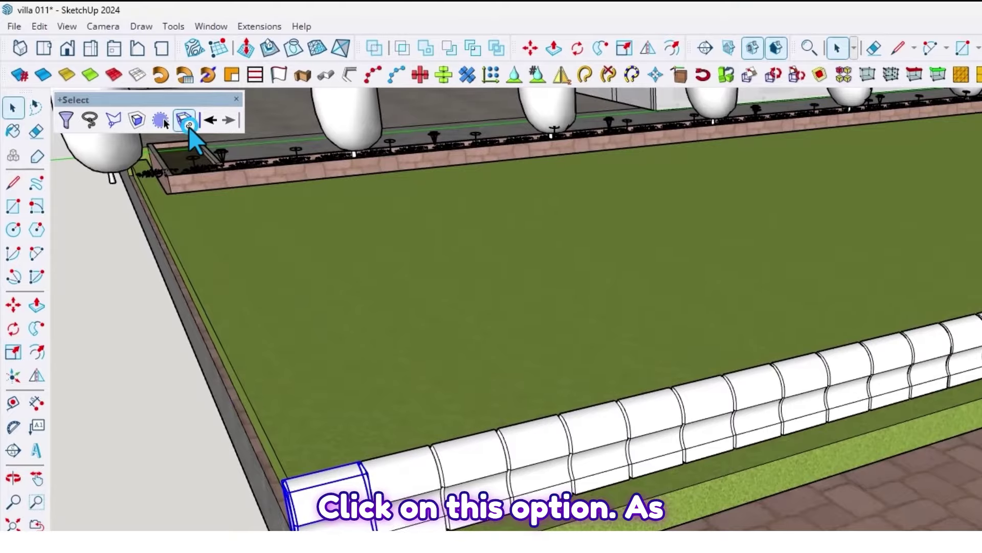
{"action": "left_click", "coordinate": [128, 84]}
{"action": "middle_click_drag", "start_coordinate": [603, 460], "coordinate": [473, 466]}
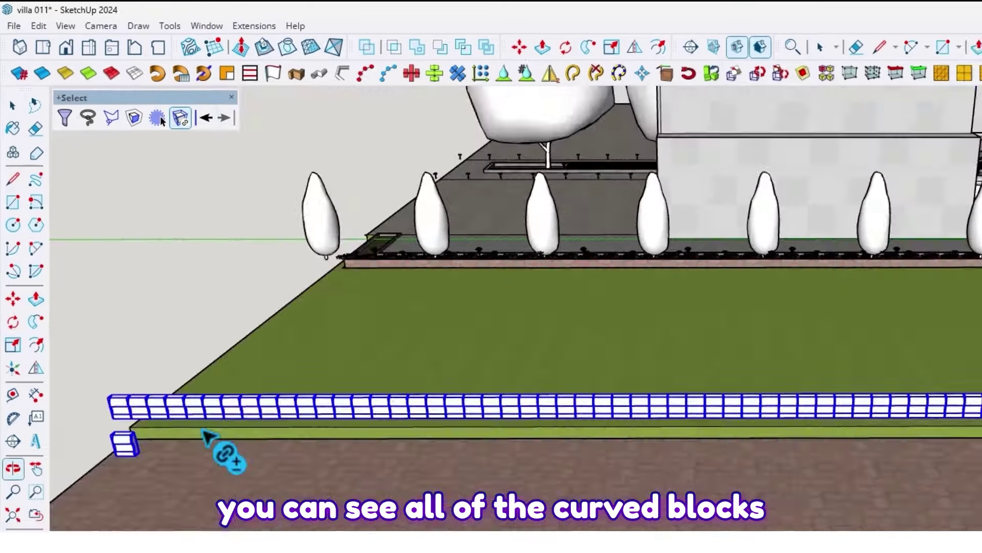
{"action": "middle_click_drag", "start_coordinate": [358, 353], "coordinate": [595, 437]}
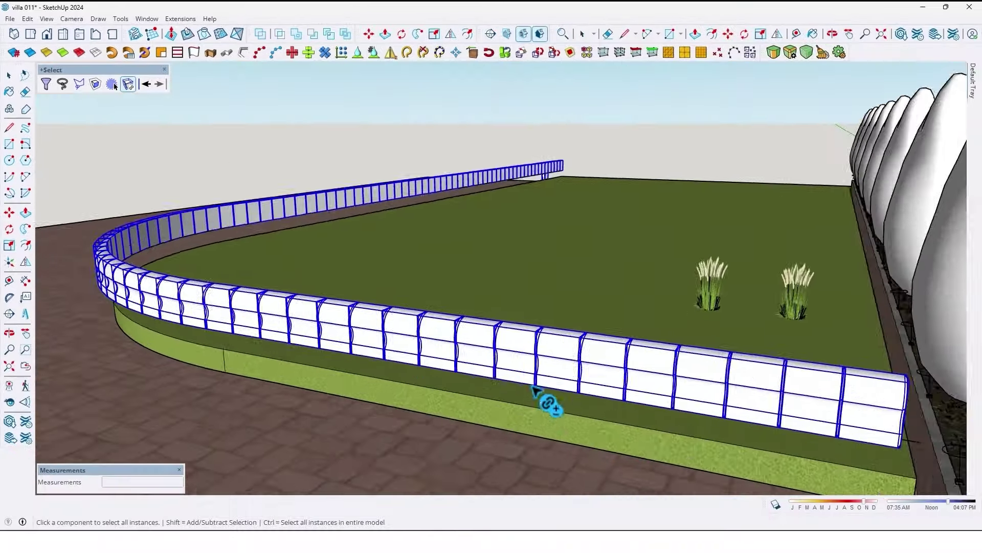
Select one of the slender trees beside the planter and extend the selection to all instances of that tree component.
{"action": "middle_click_drag", "start_coordinate": [533, 390], "coordinate": [476, 333]}
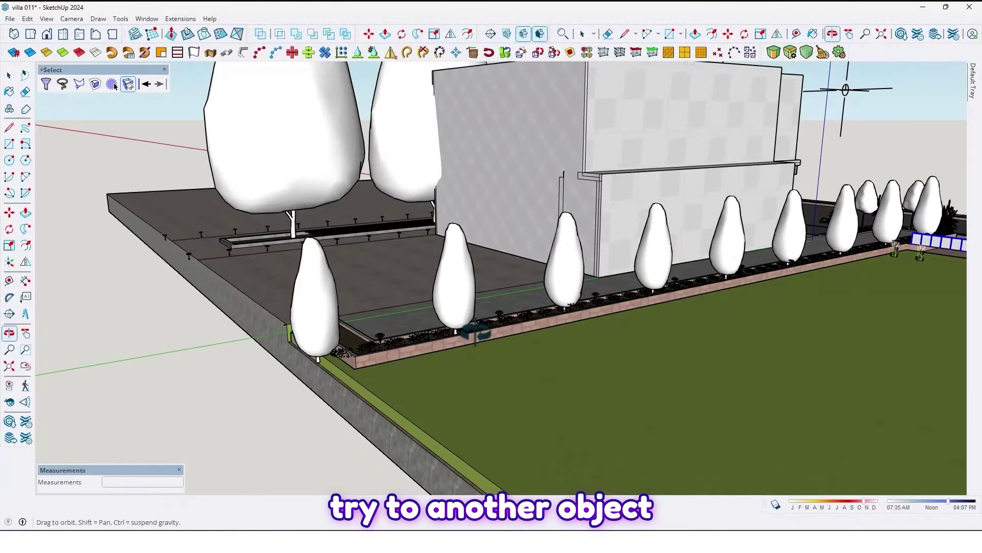
{"action": "scroll", "coordinate": [447, 271], "scroll_direction": "up", "scroll_amount": 2}
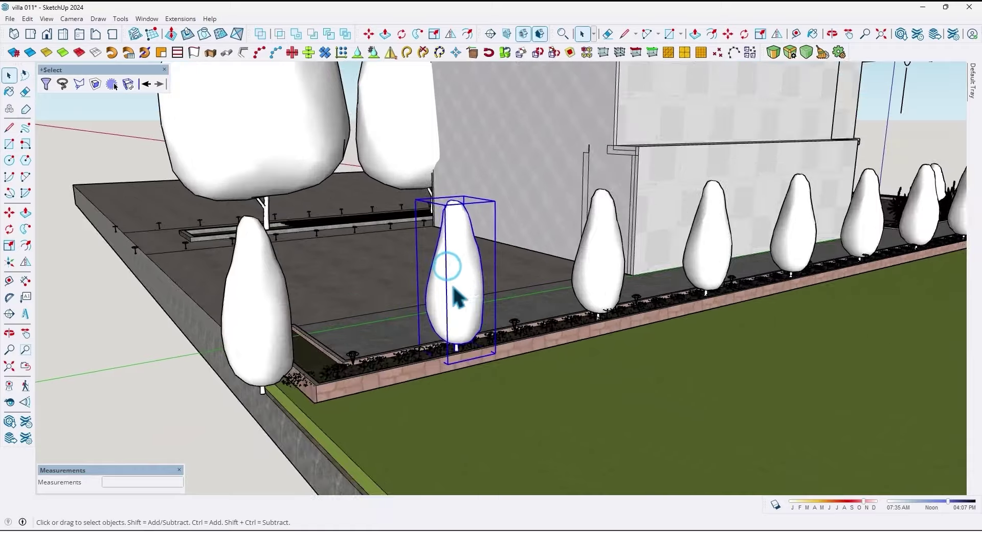
{"action": "scroll", "coordinate": [450, 313], "scroll_direction": "up", "scroll_amount": 2}
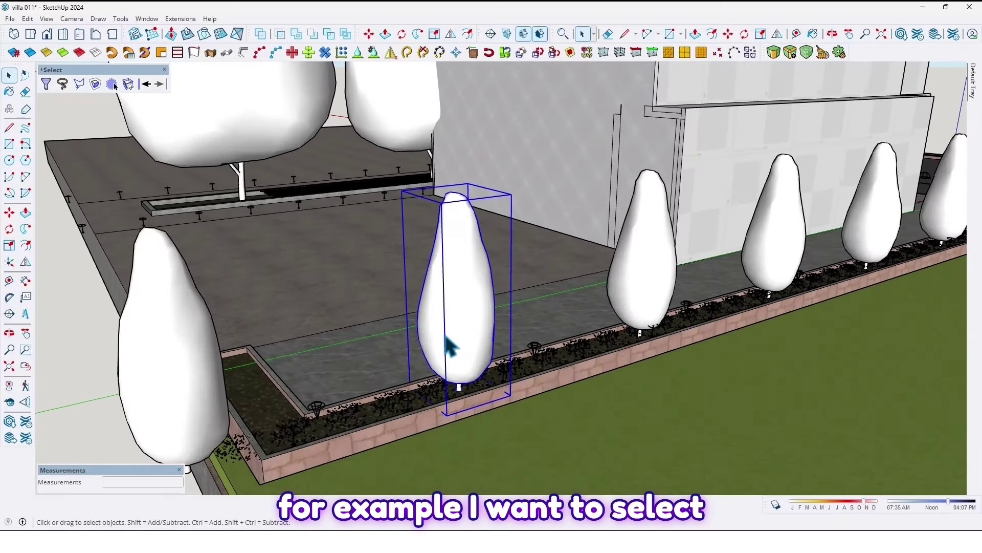
{"action": "scroll", "coordinate": [447, 364], "scroll_direction": "up", "scroll_amount": 3}
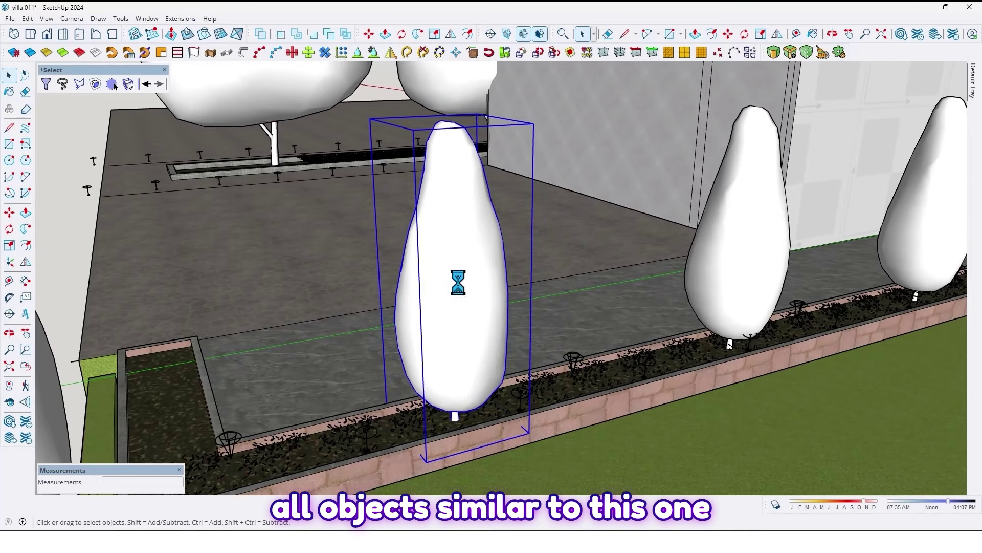
{"action": "scroll", "coordinate": [458, 283], "scroll_direction": "down", "scroll_amount": 5}
{"action": "middle_click_drag", "start_coordinate": [445, 280], "coordinate": [441, 311]}
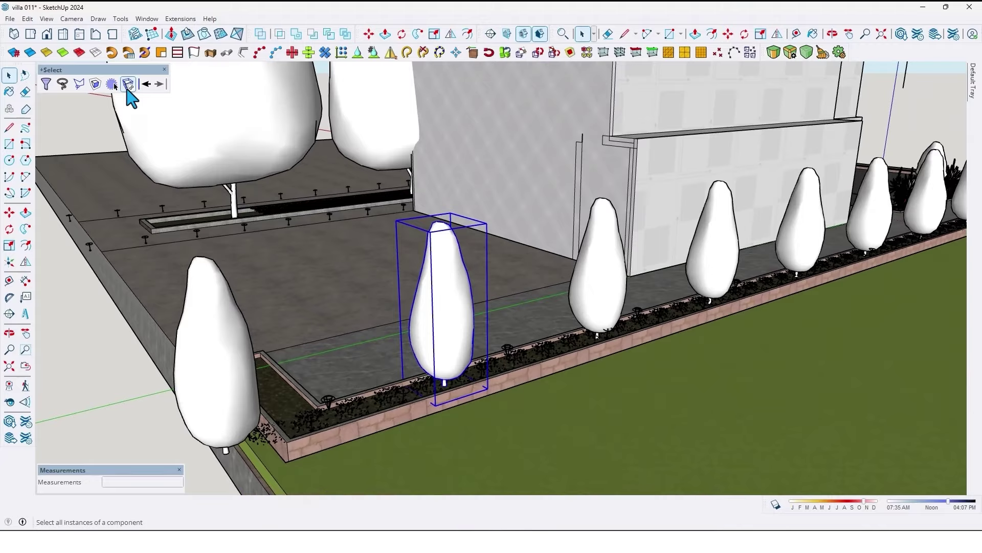
{"action": "scroll", "coordinate": [213, 209], "scroll_direction": "down", "scroll_amount": 5}
{"action": "middle_click_drag", "start_coordinate": [431, 225], "coordinate": [31, 331]}
{"action": "scroll", "coordinate": [596, 291], "scroll_direction": "up", "scroll_amount": 2}
{"action": "middle_click_drag", "start_coordinate": [598, 293], "coordinate": [834, 246]}
{"action": "scroll", "coordinate": [428, 252], "scroll_direction": "up", "scroll_amount": 2}
{"action": "middle_click_drag", "start_coordinate": [440, 236], "coordinate": [585, 329]}
Select the curb block at the end of the row again and extend the selection to all its instances.
{"action": "scroll", "coordinate": [587, 328], "scroll_direction": "up", "scroll_amount": 8}
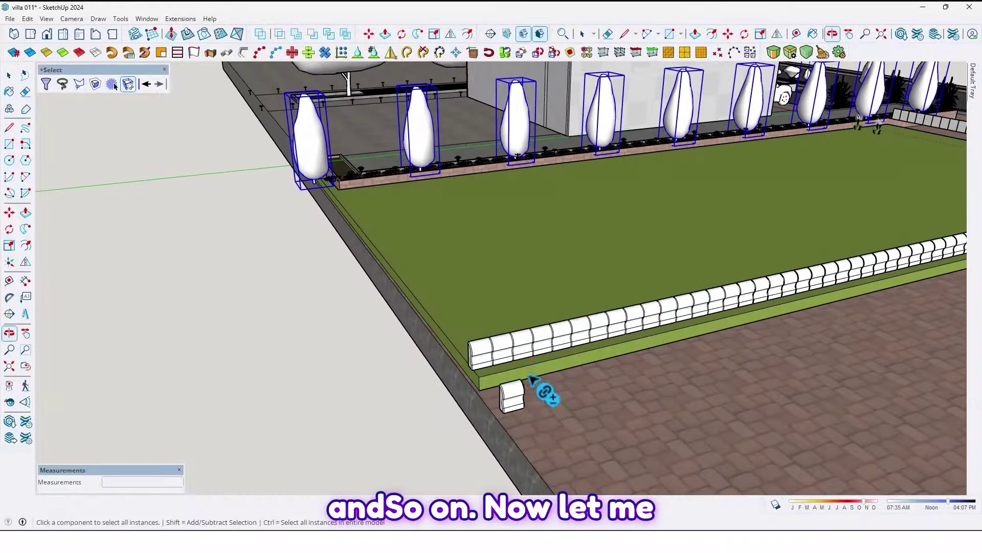
{"action": "scroll", "coordinate": [422, 305], "scroll_direction": "up", "scroll_amount": 3}
{"action": "key", "text": "space"}
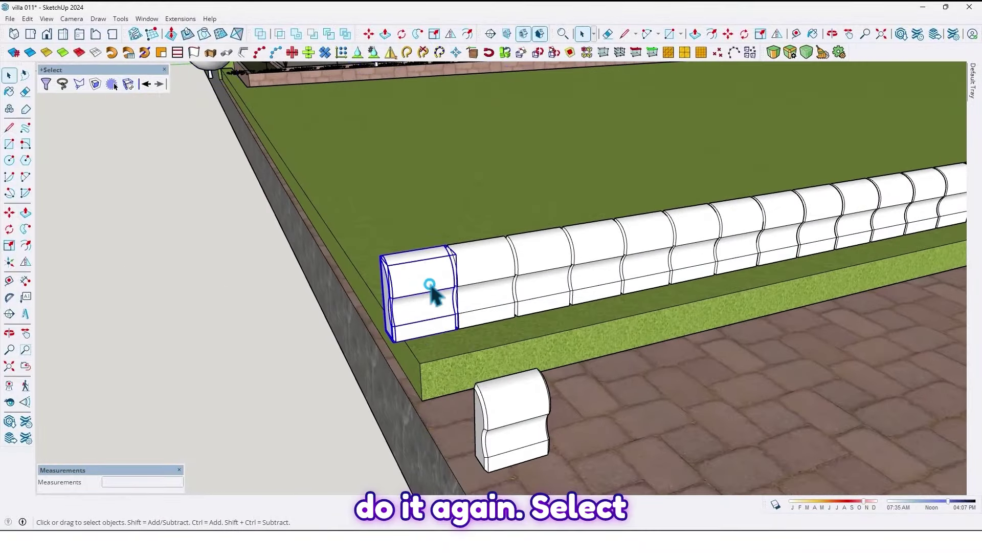
{"action": "scroll", "coordinate": [432, 295], "scroll_direction": "down", "scroll_amount": 2}
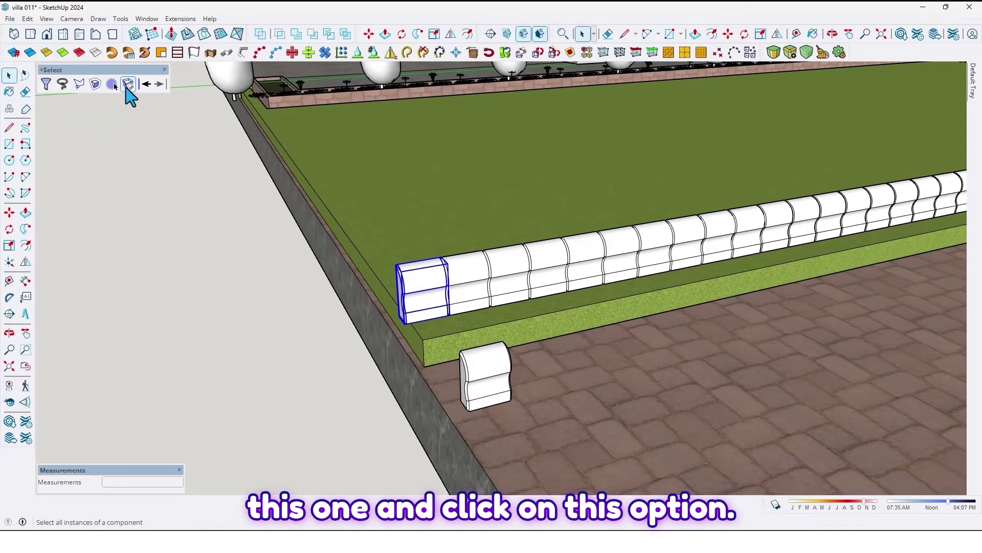
{"action": "scroll", "coordinate": [148, 118], "scroll_direction": "down", "scroll_amount": 2}
{"action": "middle_click_drag", "start_coordinate": [254, 207], "coordinate": [563, 251]}
Move the selected curb blocks straight down about 34.5 cm from the end block's lower corner so they stand on the paving.
{"action": "scroll", "coordinate": [410, 254], "scroll_direction": "up", "scroll_amount": 4}
{"action": "scroll", "coordinate": [404, 258], "scroll_direction": "up", "scroll_amount": 3}
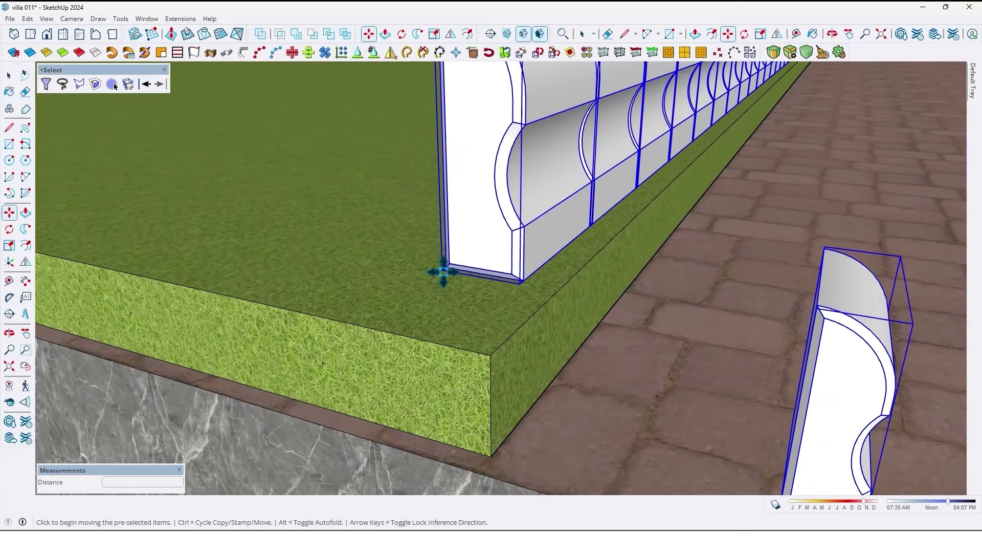
{"action": "left_click", "coordinate": [443, 271]}
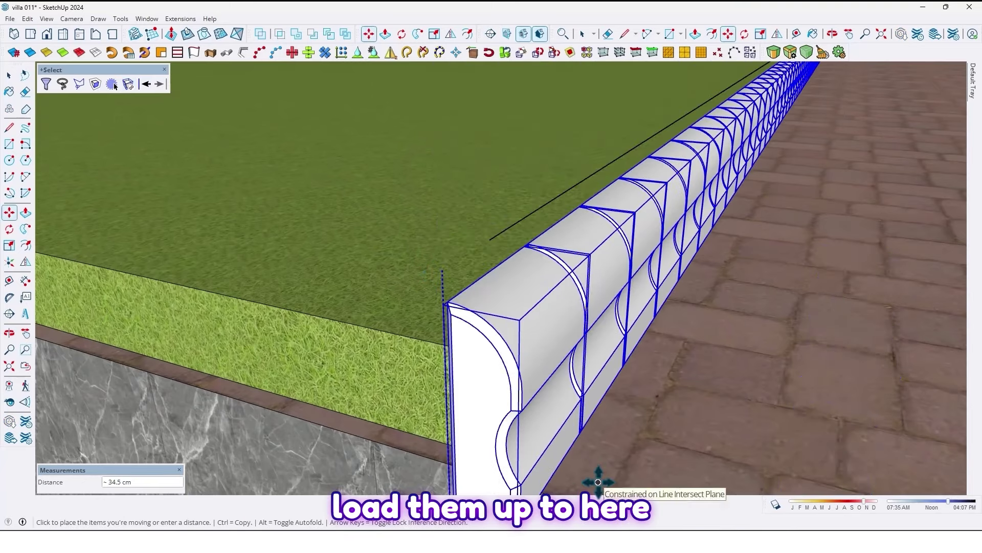
{"action": "scroll", "coordinate": [540, 362], "scroll_direction": "down", "scroll_amount": 6}
{"action": "middle_click_drag", "start_coordinate": [491, 381], "coordinate": [383, 391]}
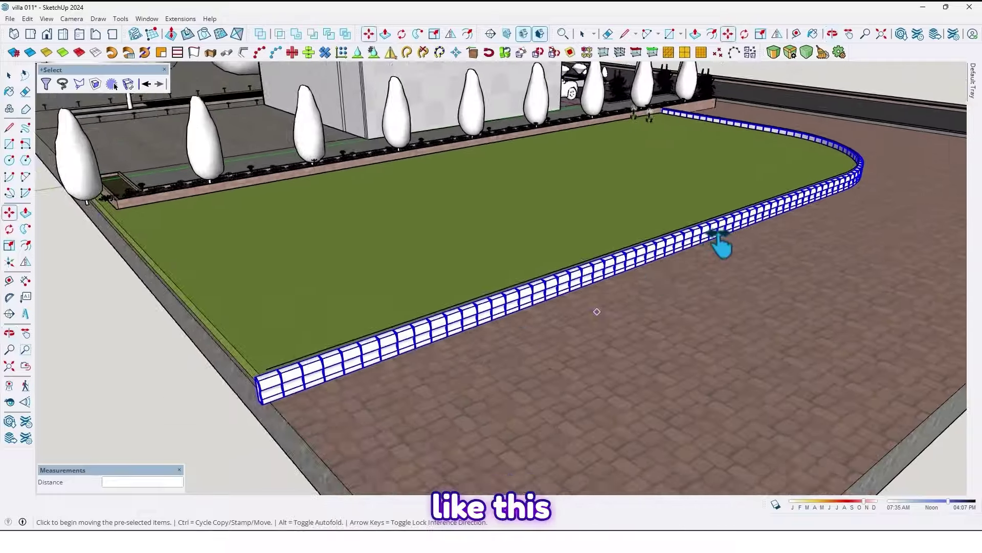
Deselect the curb blocks and delete the leftover path curve running along the lawn behind them.
{"action": "middle_click_drag", "start_coordinate": [788, 251], "coordinate": [671, 307]}
{"action": "scroll", "coordinate": [660, 300], "scroll_direction": "up", "scroll_amount": 6}
{"action": "middle_click_drag", "start_coordinate": [572, 285], "coordinate": [283, 292]}
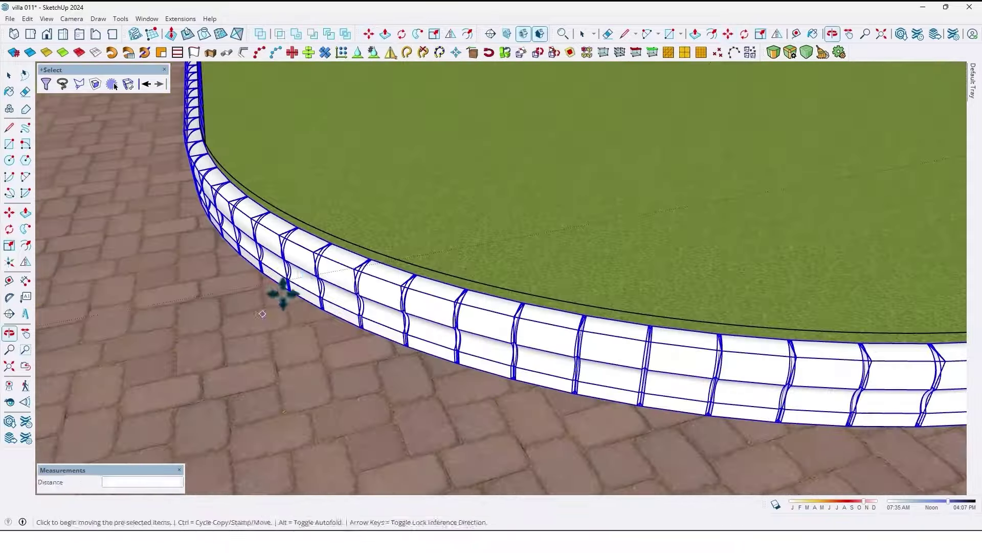
{"action": "key", "text": "space"}
{"action": "scroll", "coordinate": [329, 246], "scroll_direction": "up", "scroll_amount": 2}
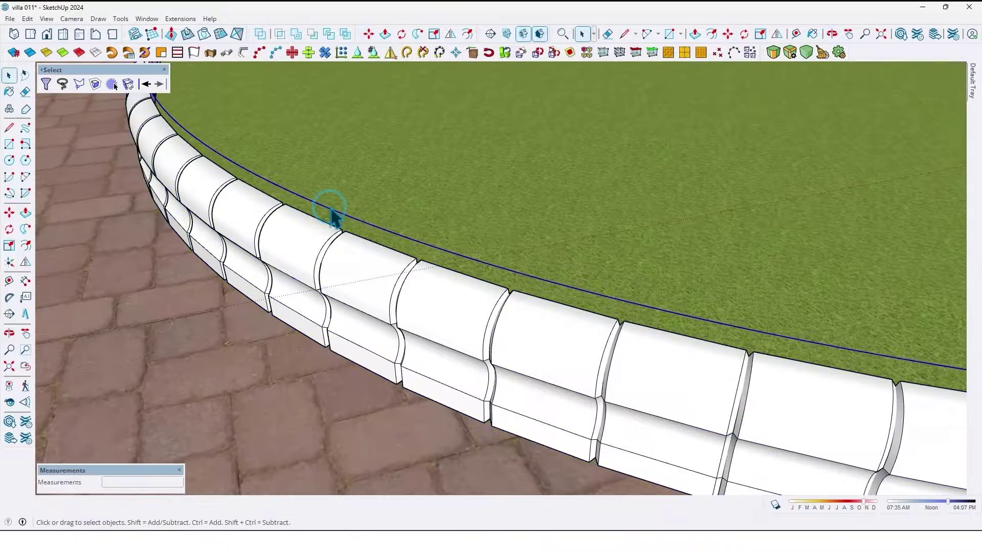
{"action": "middle_click_drag", "start_coordinate": [341, 218], "coordinate": [401, 360]}
{"action": "scroll", "coordinate": [401, 361], "scroll_direction": "up", "scroll_amount": 2}
Open a curb block for editing, paint it with a light grey stone-like material, exit the component and view the finished border.
{"action": "double_click", "coordinate": [402, 363]}
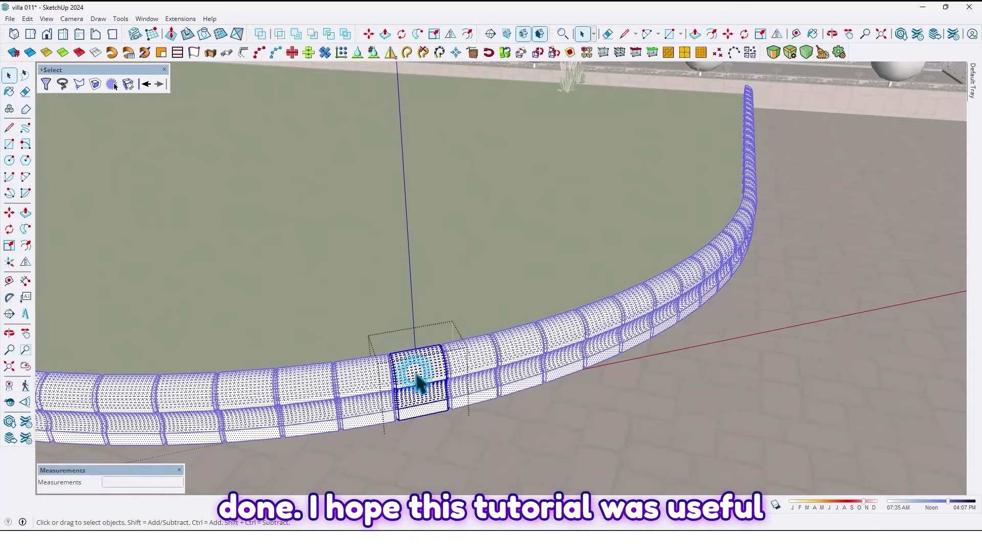
{"action": "key", "text": "space"}
{"action": "key", "text": "Escape"}
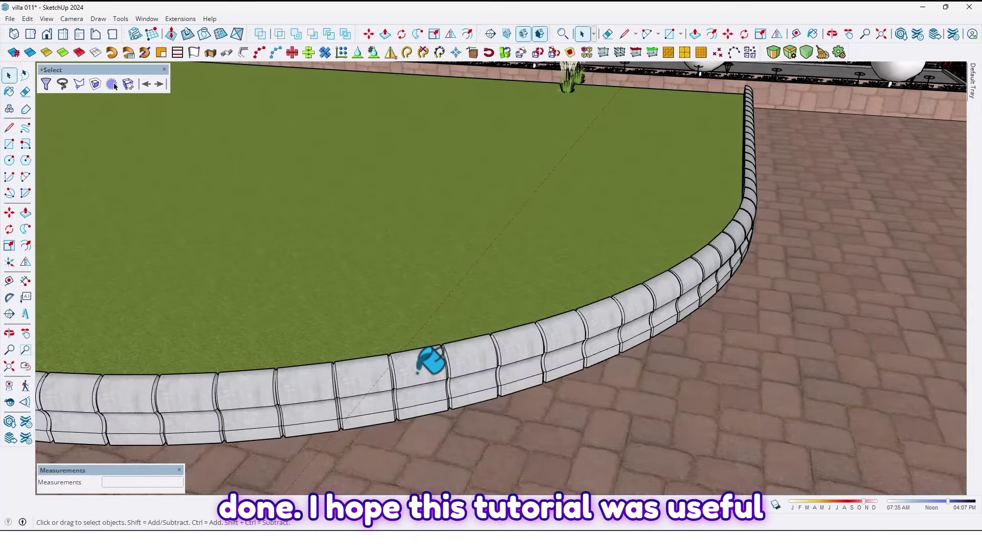
{"action": "middle_click_drag", "start_coordinate": [404, 368], "coordinate": [250, 356]}
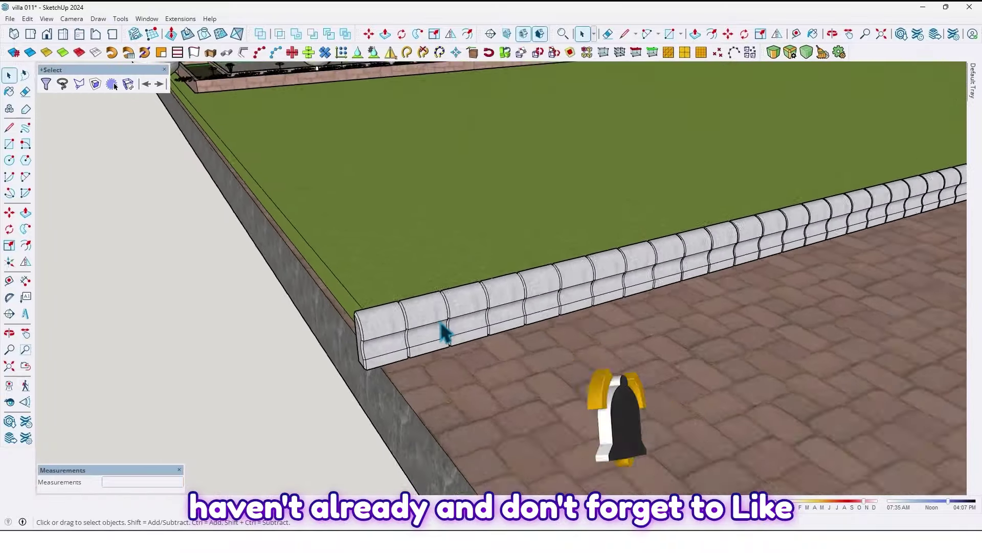
{"action": "middle_click_drag", "start_coordinate": [180, 379], "coordinate": [688, 379]}
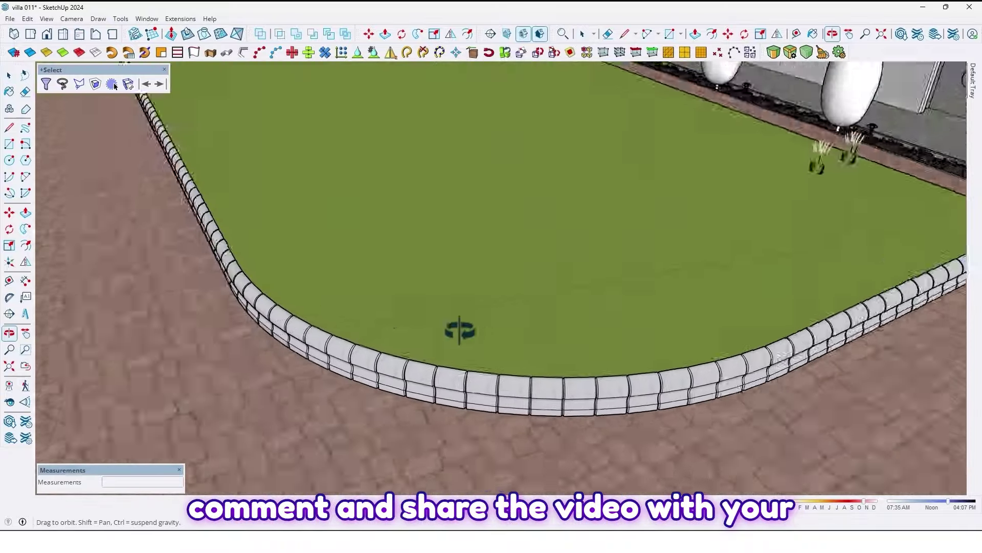